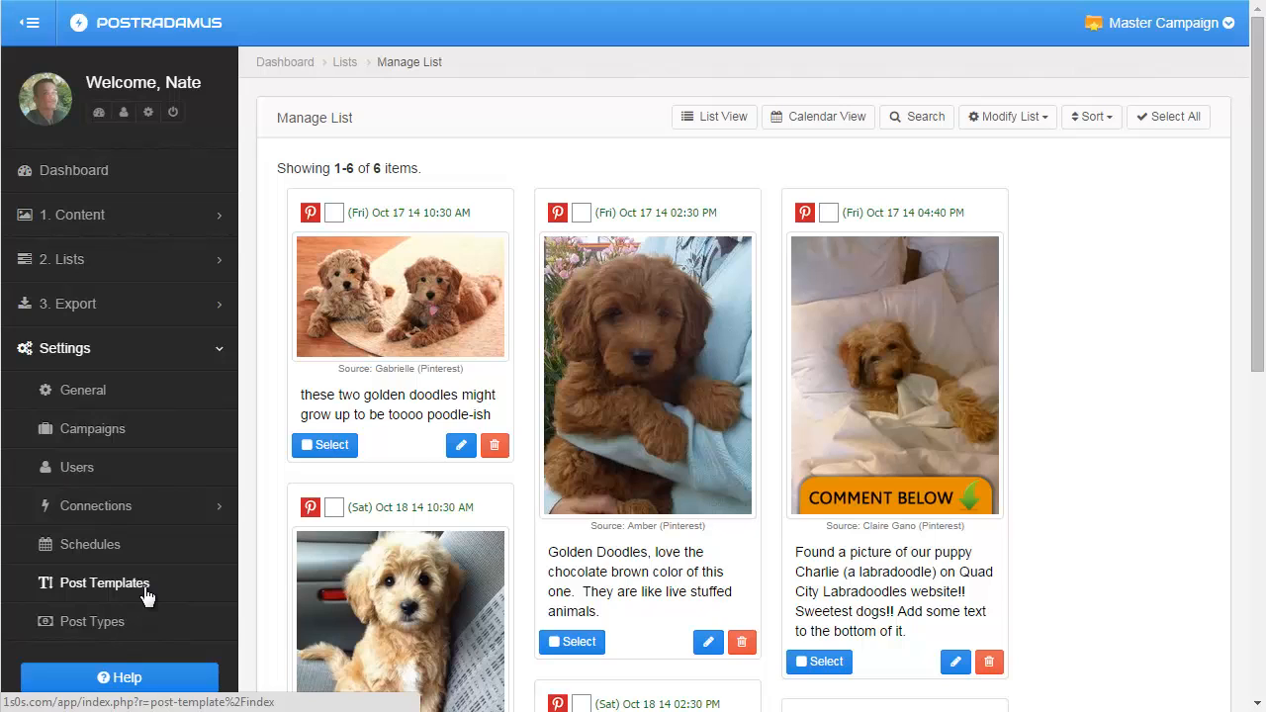
Open a new post template form from the settings.
click(146, 593)
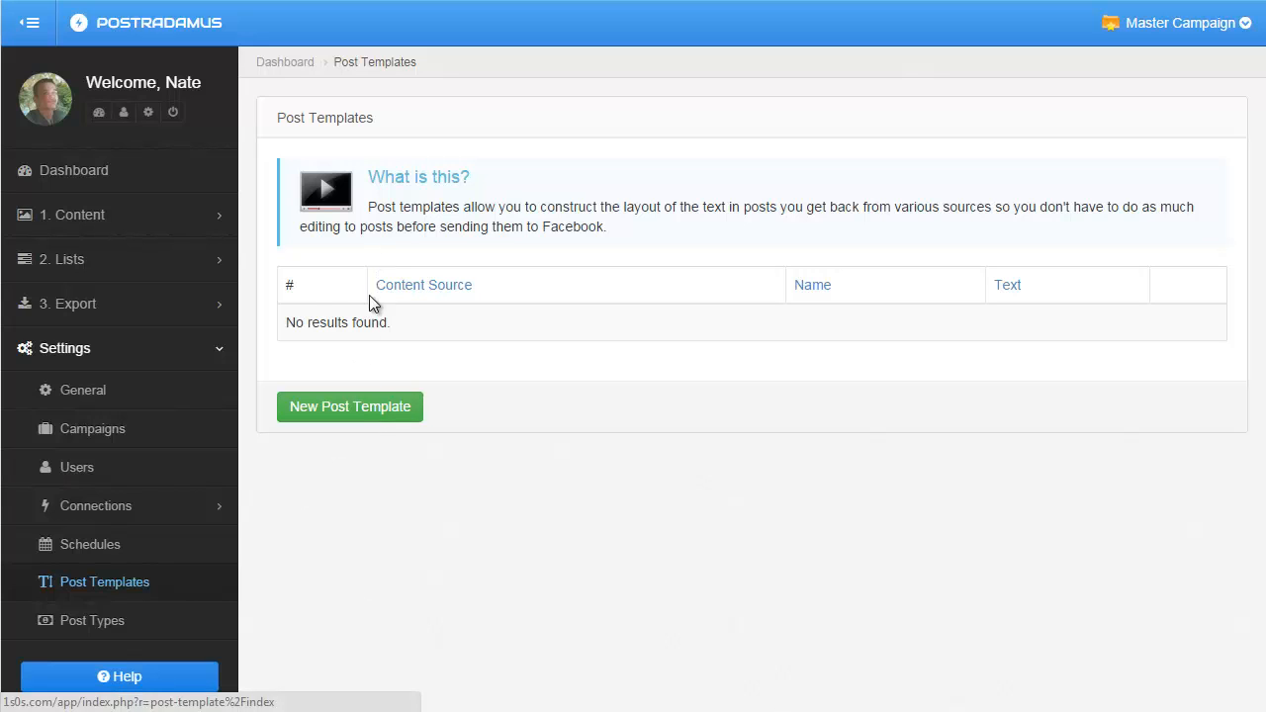
click(359, 417)
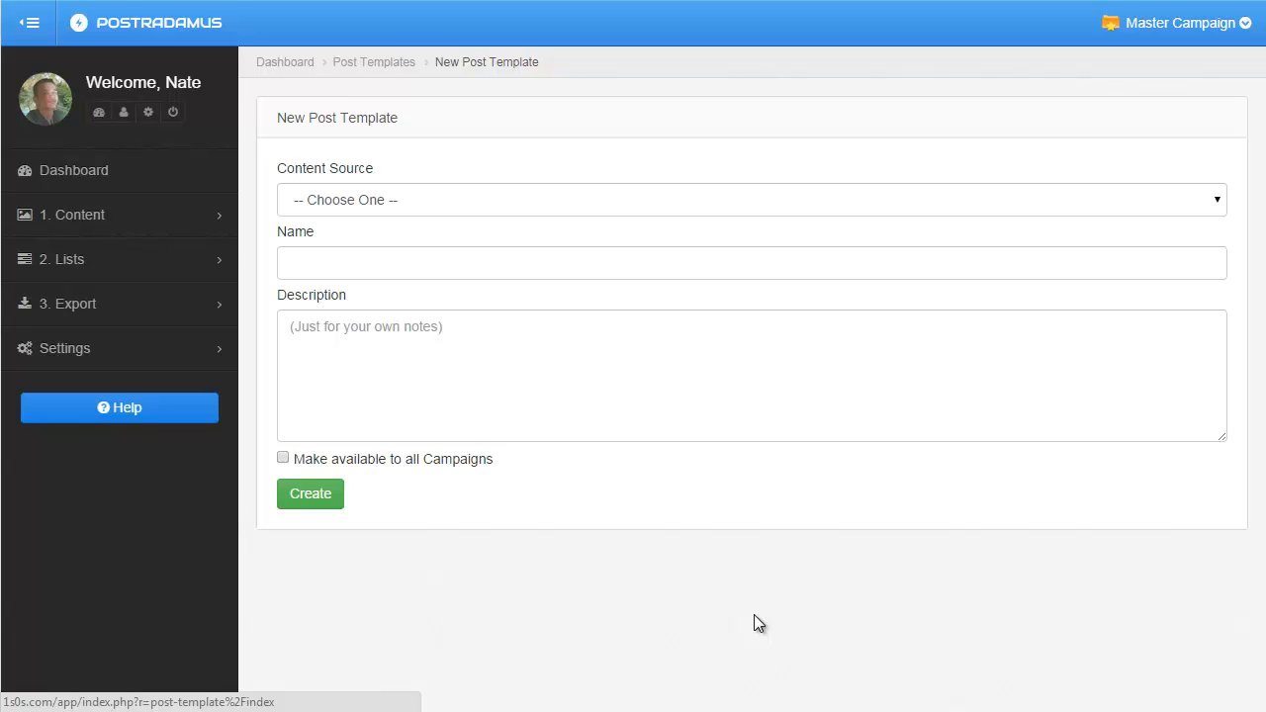
click(60, 221)
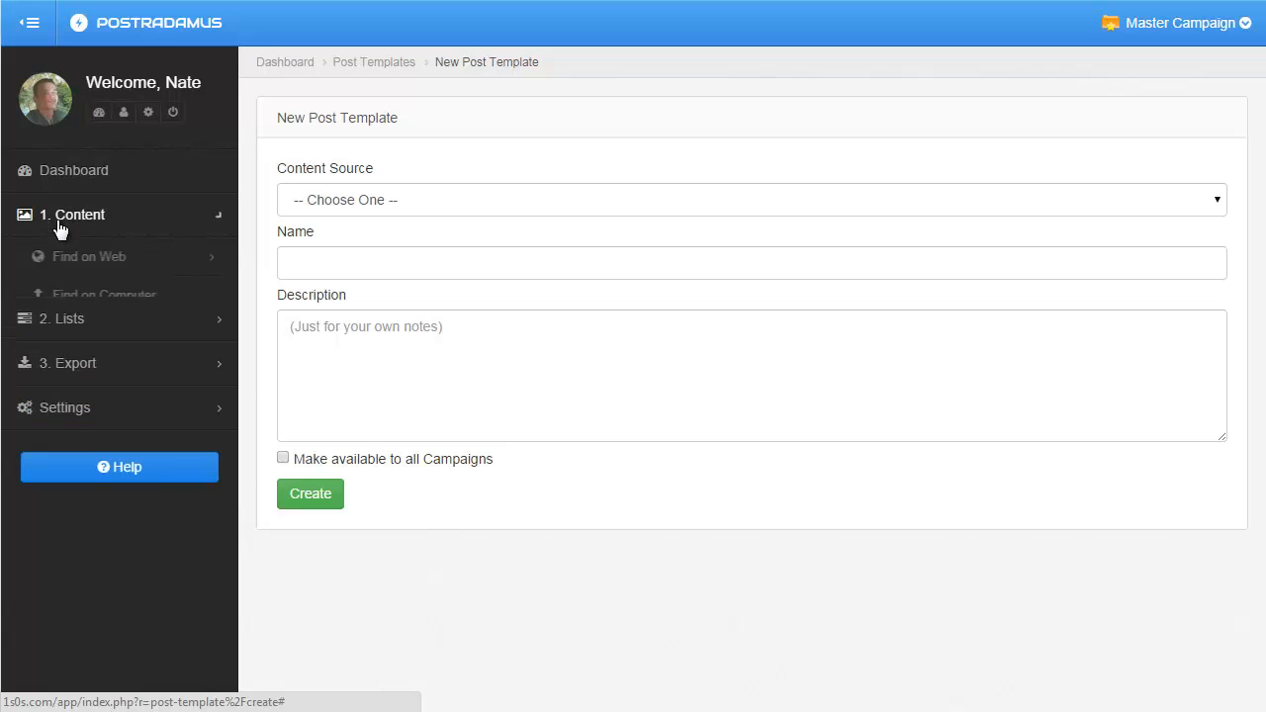
click(74, 257)
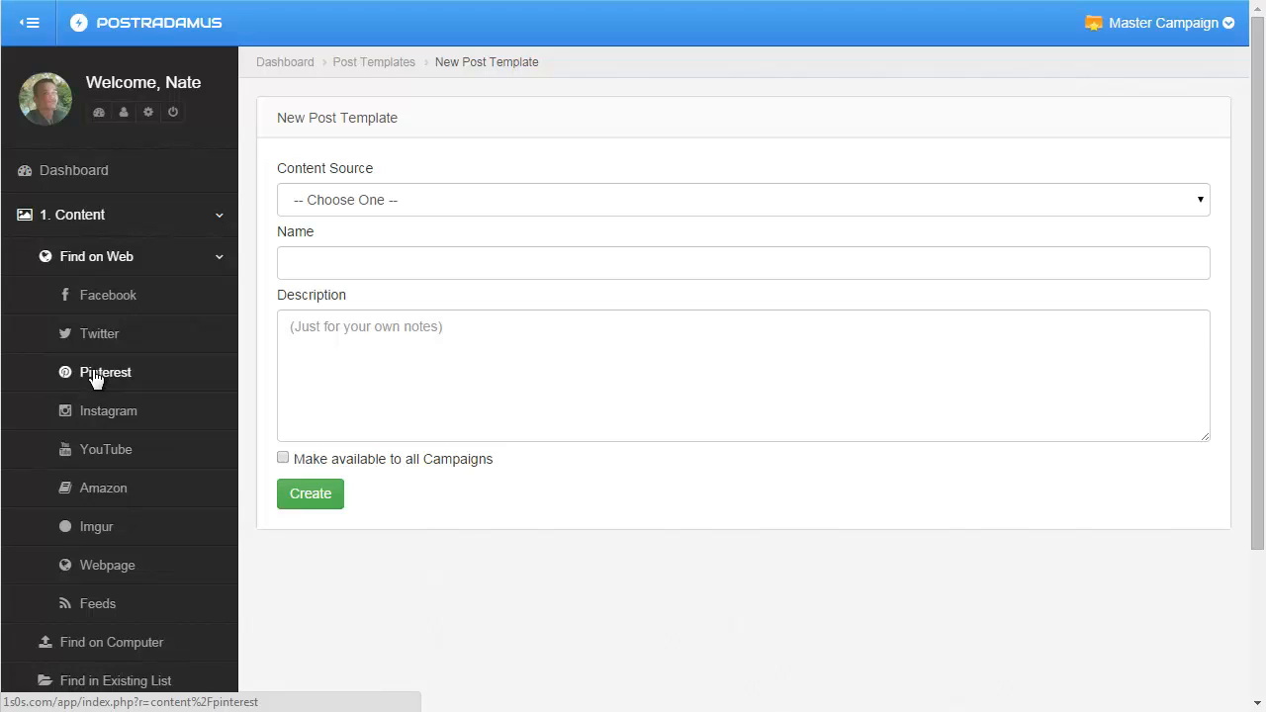
Create a post template with Pinterest as content source and the name Pinterest.
click(326, 204)
click(328, 259)
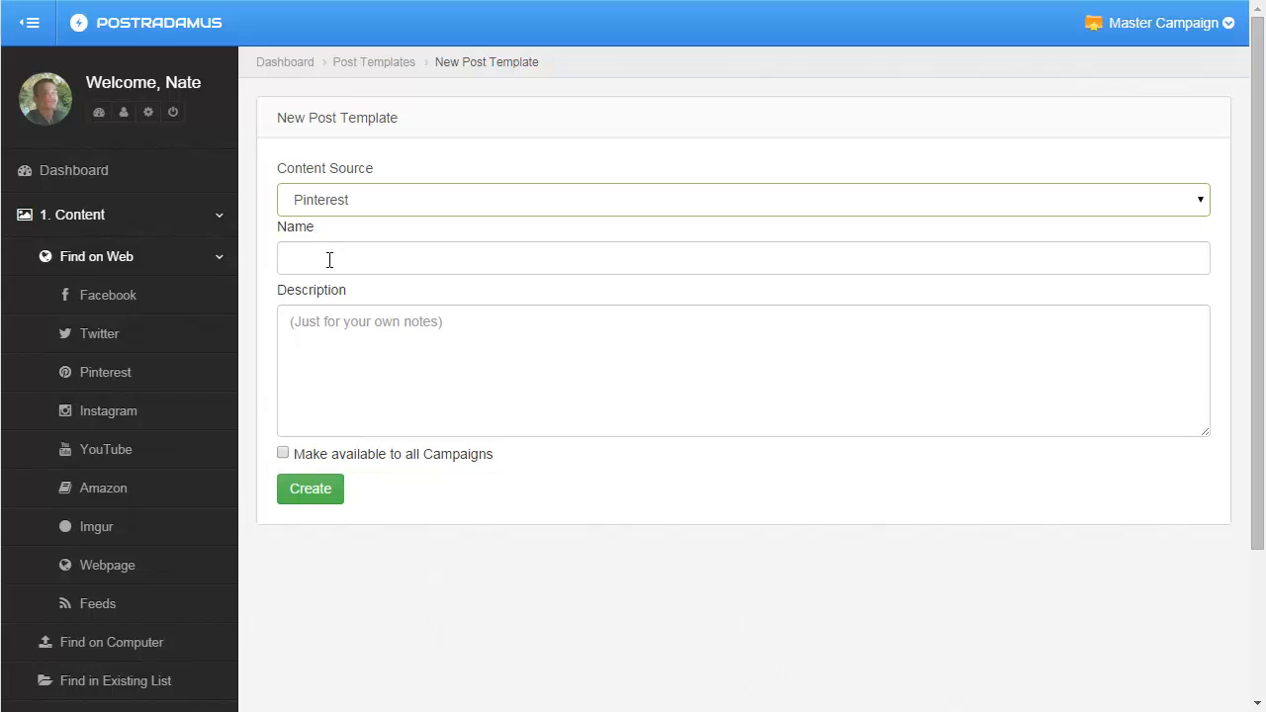
click(331, 259)
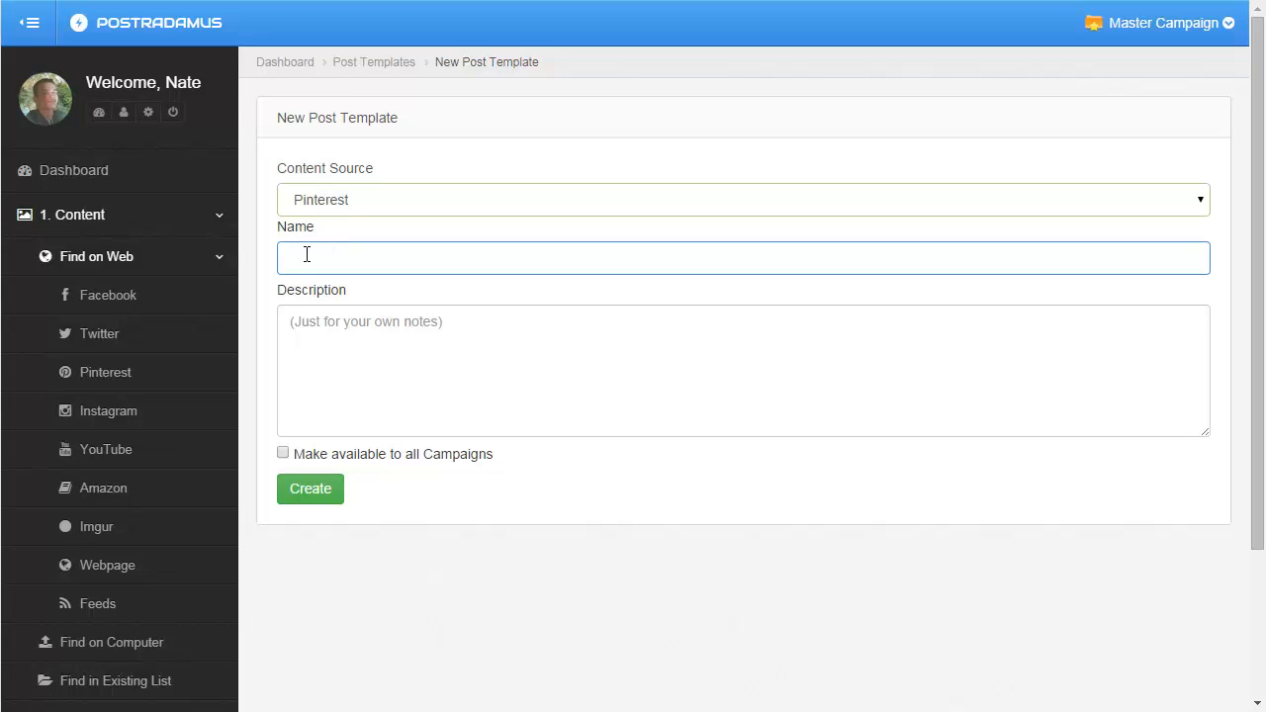
text(Pinterest)
click(316, 491)
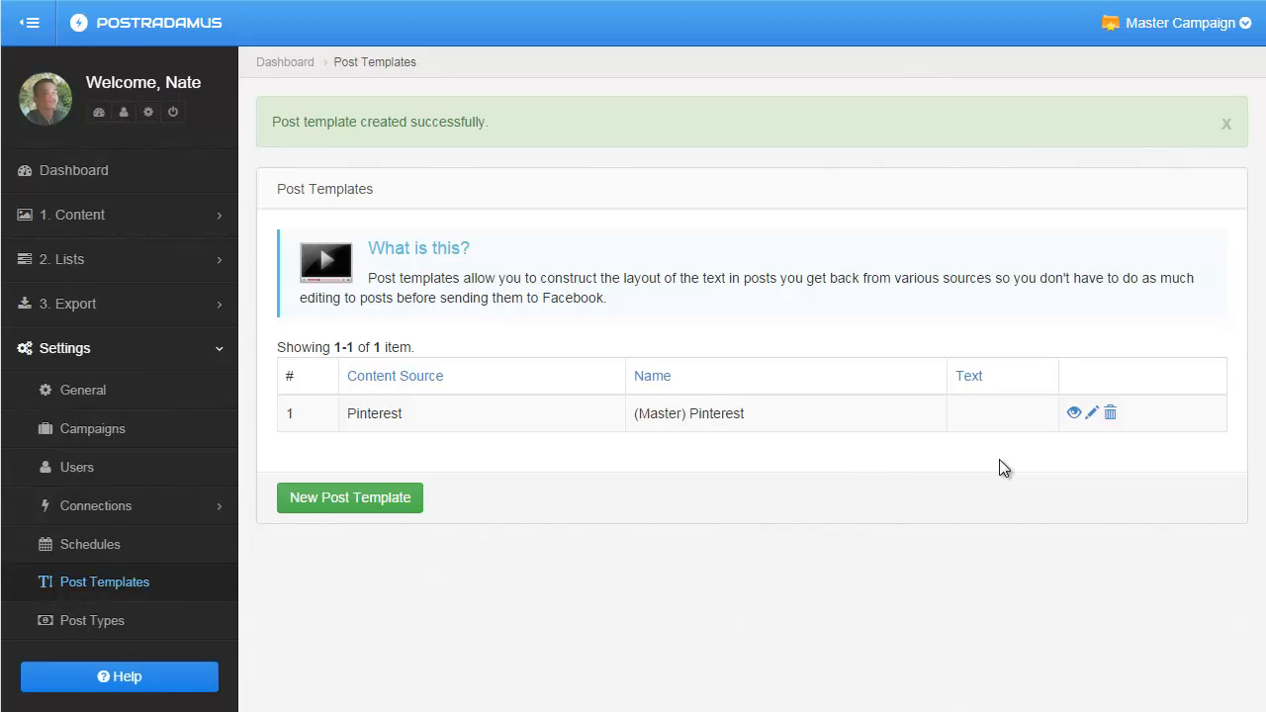
Open the Pinterest post template for editing.
click(1092, 414)
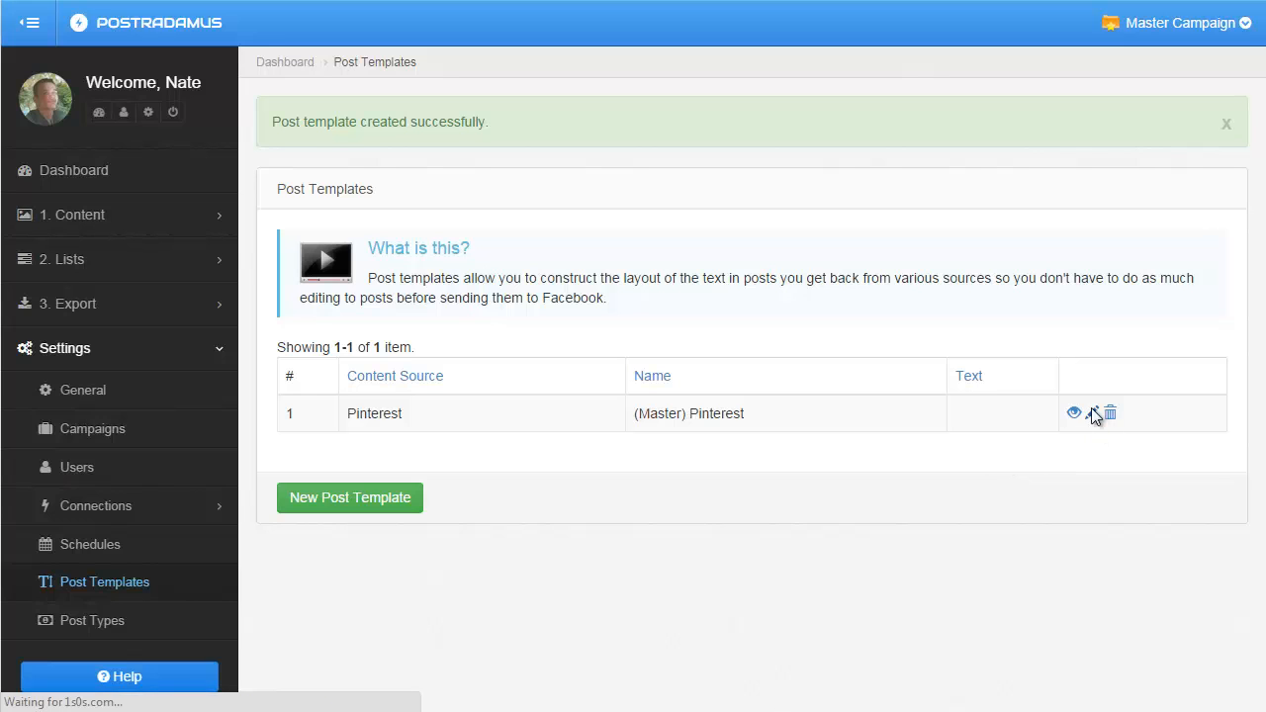
scroll(249, 549, down, 3)
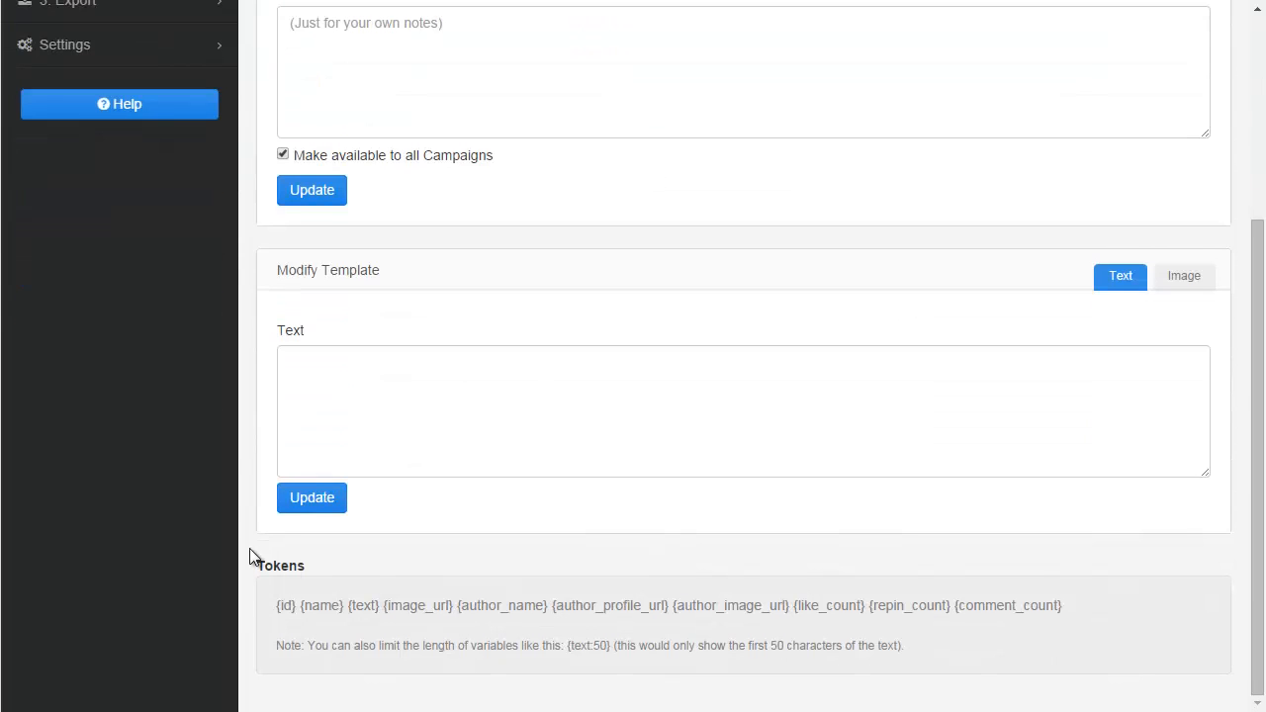
drag(283, 271, 455, 272)
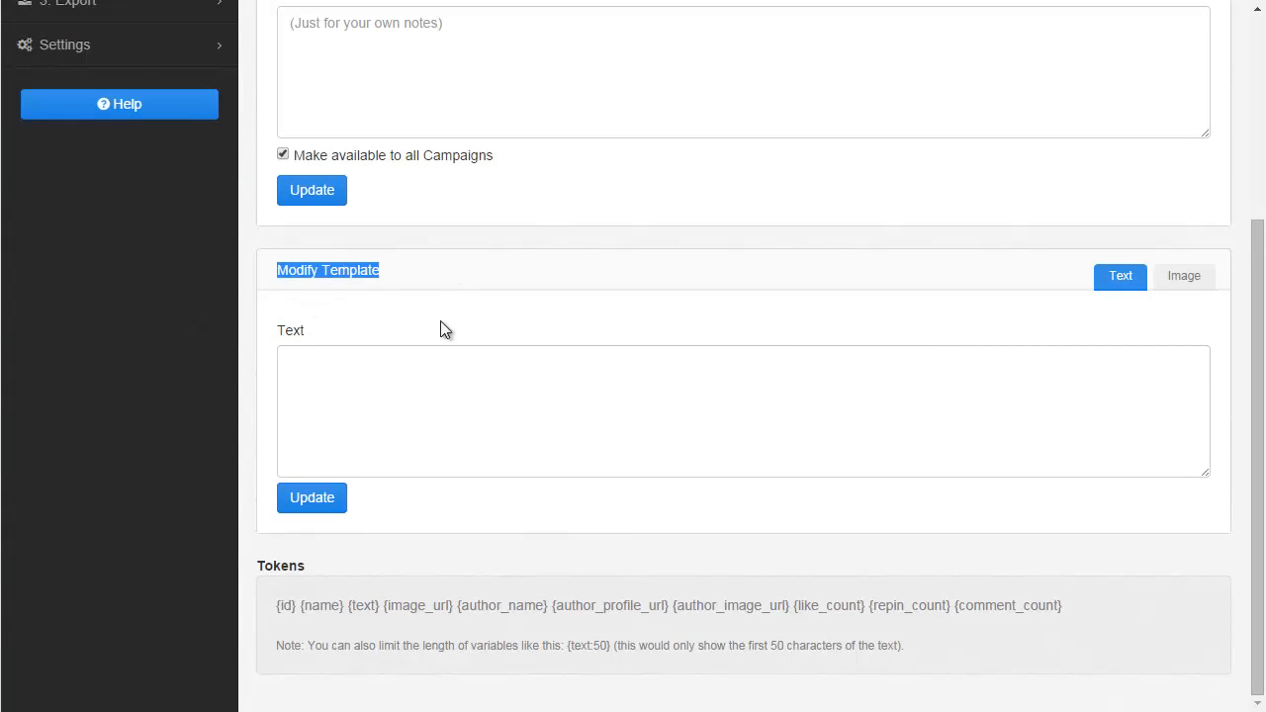
click(413, 320)
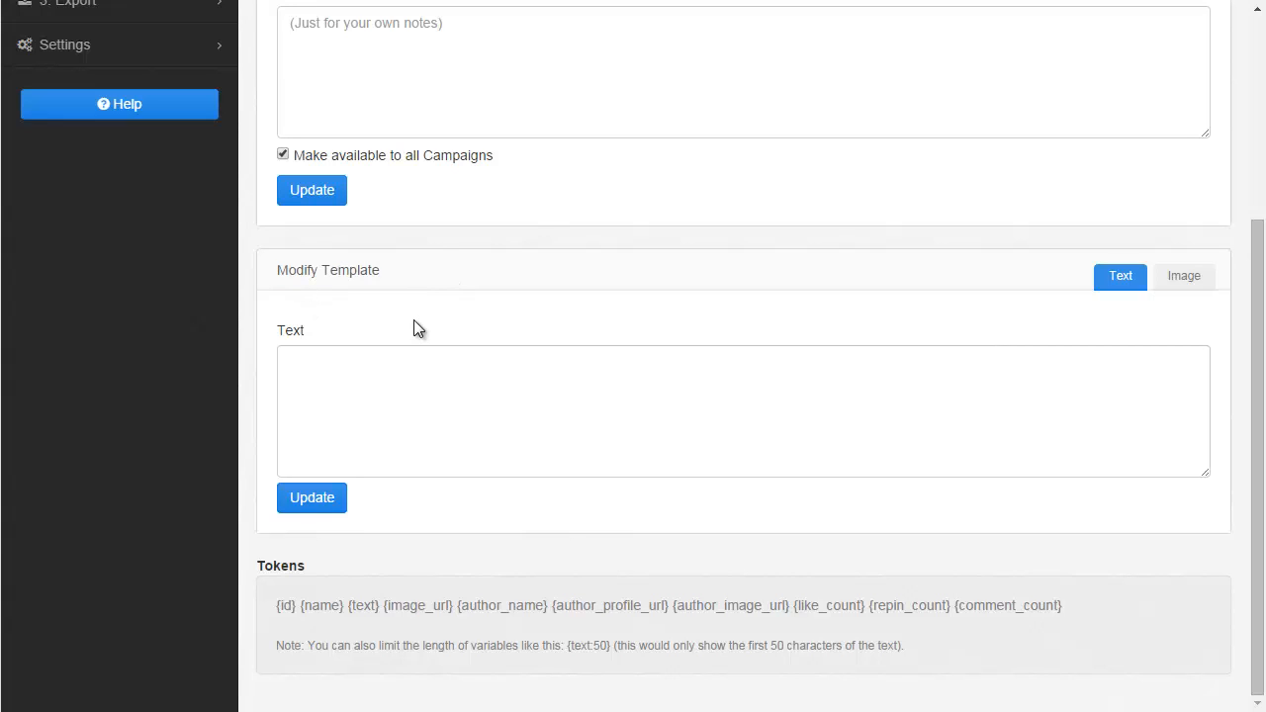
click(357, 397)
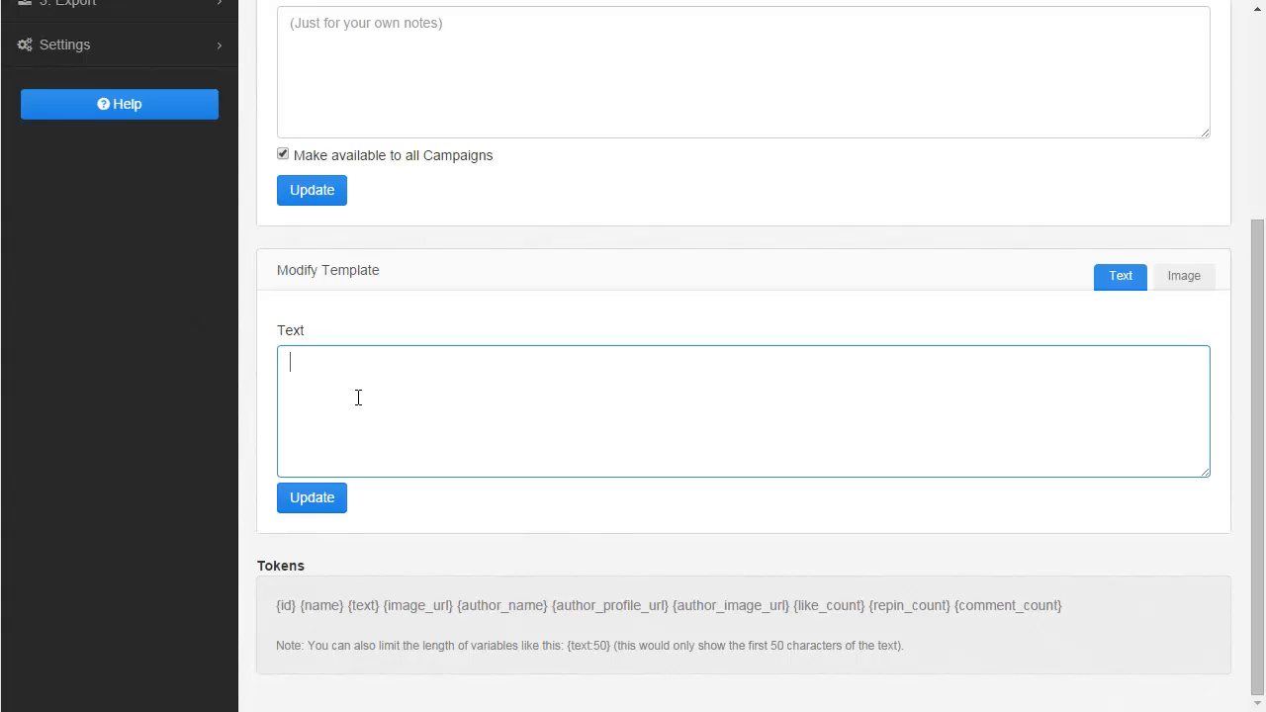
text({)
key(BackSpace)
scroll(261, 450, up, 3)
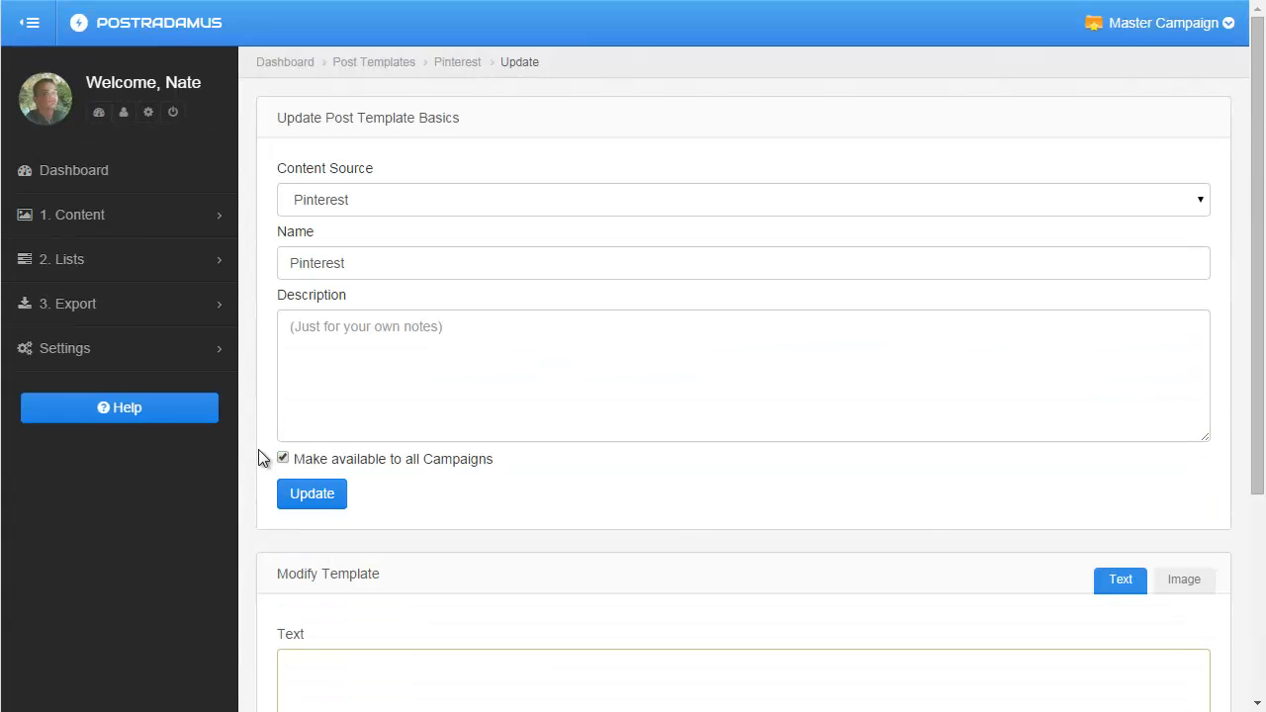
Search Pinterest content for golden doodle.
click(77, 218)
click(87, 253)
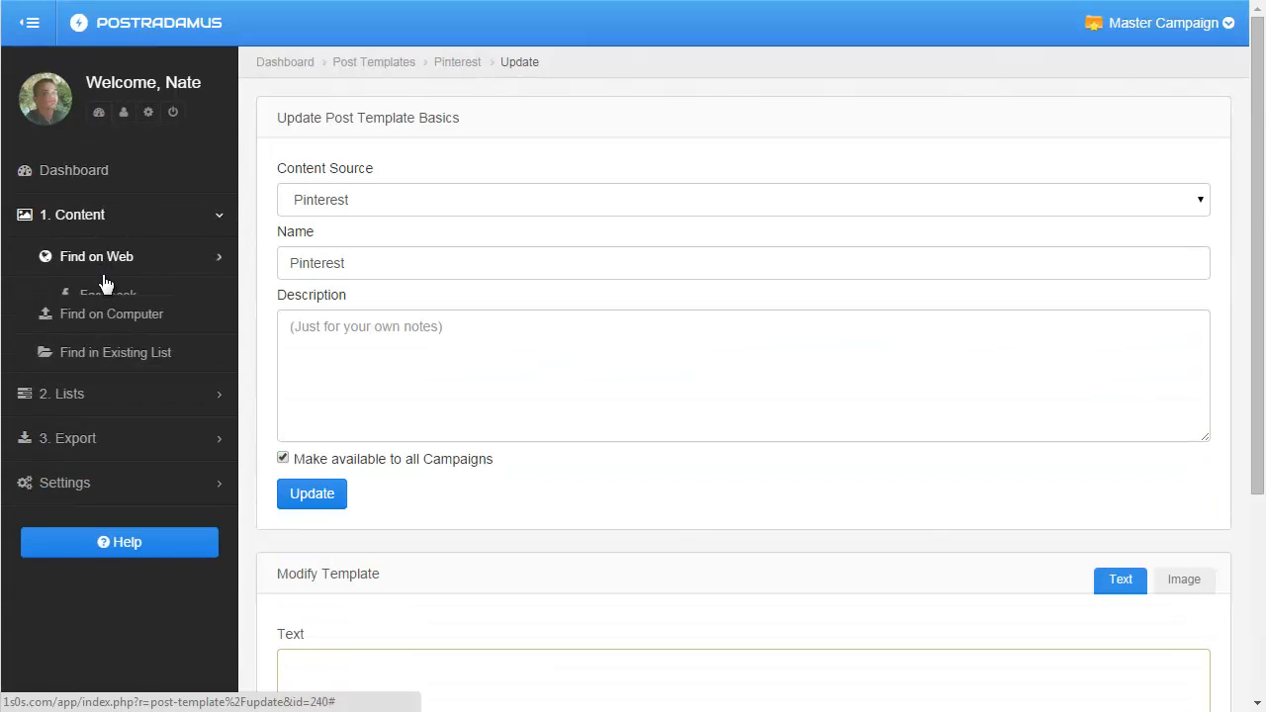
click(105, 372)
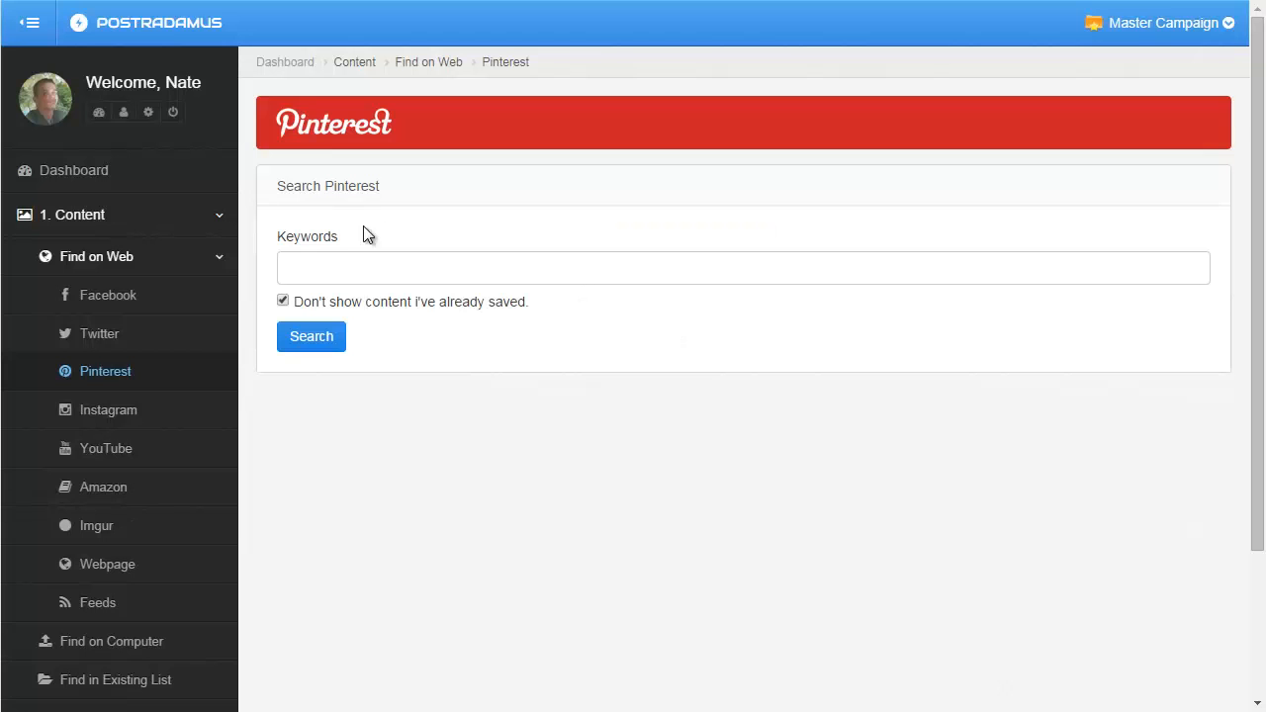
click(344, 269)
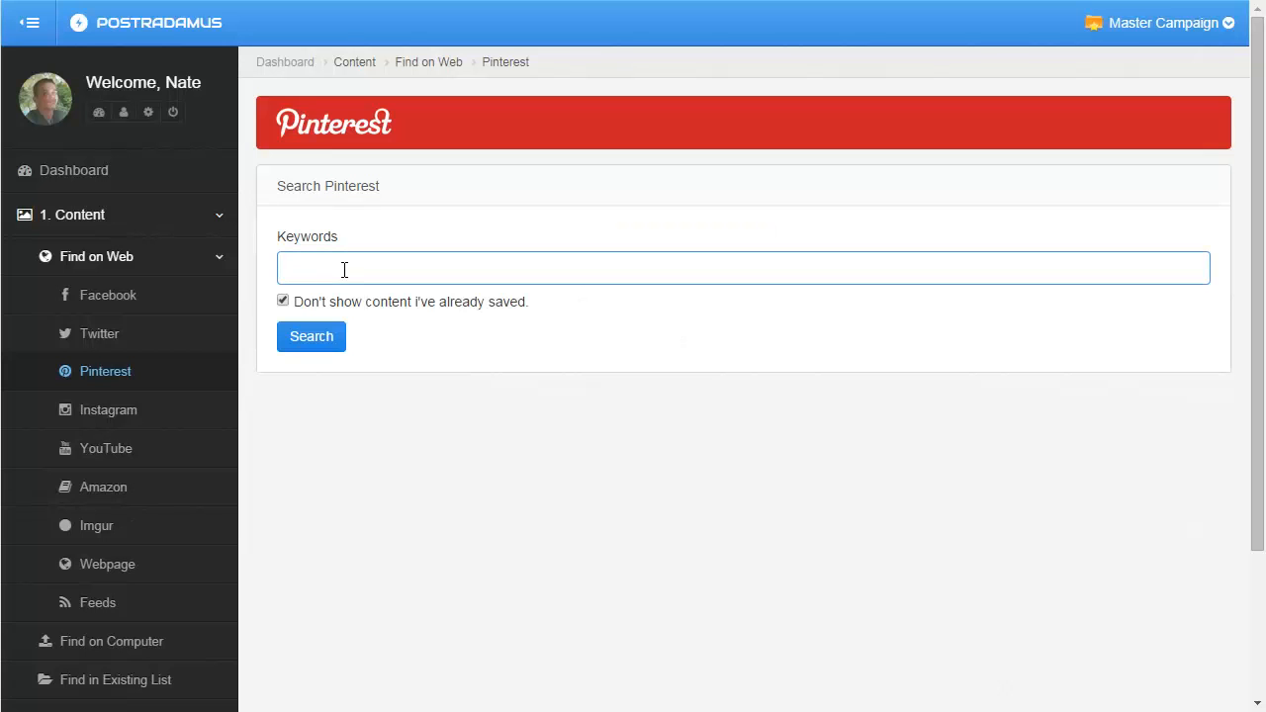
text(golden doodle)
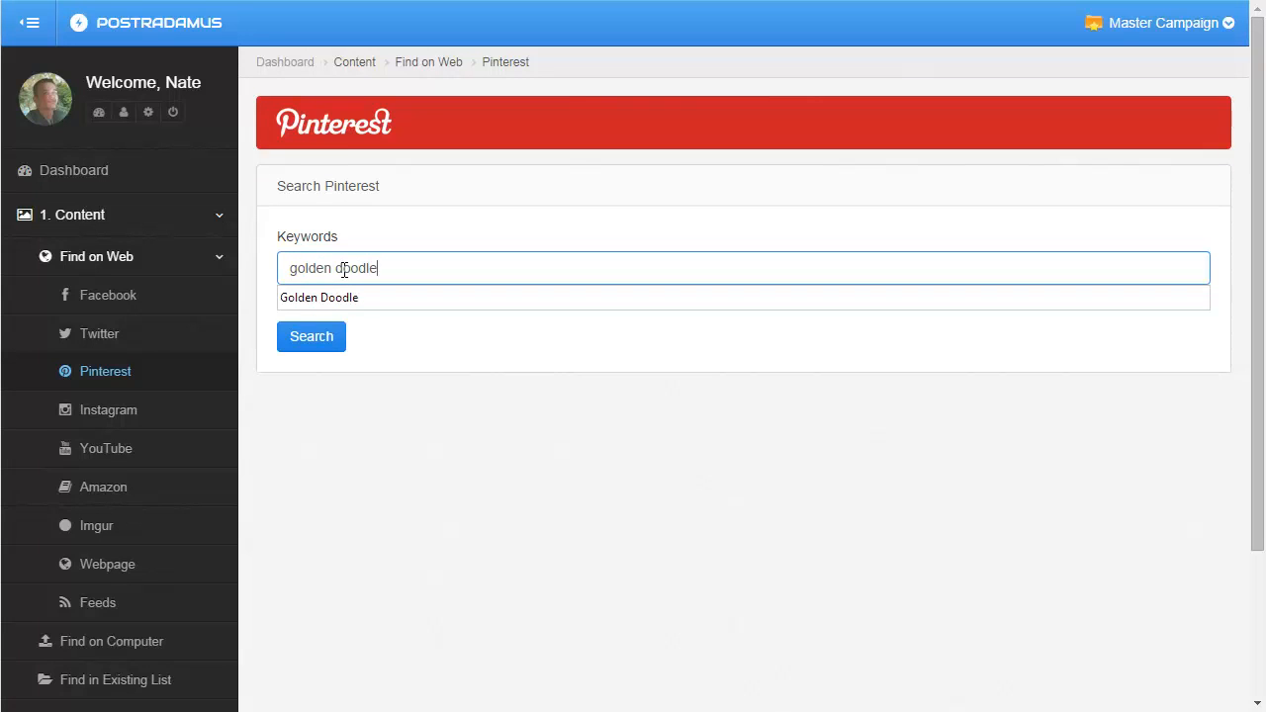
key(Return)
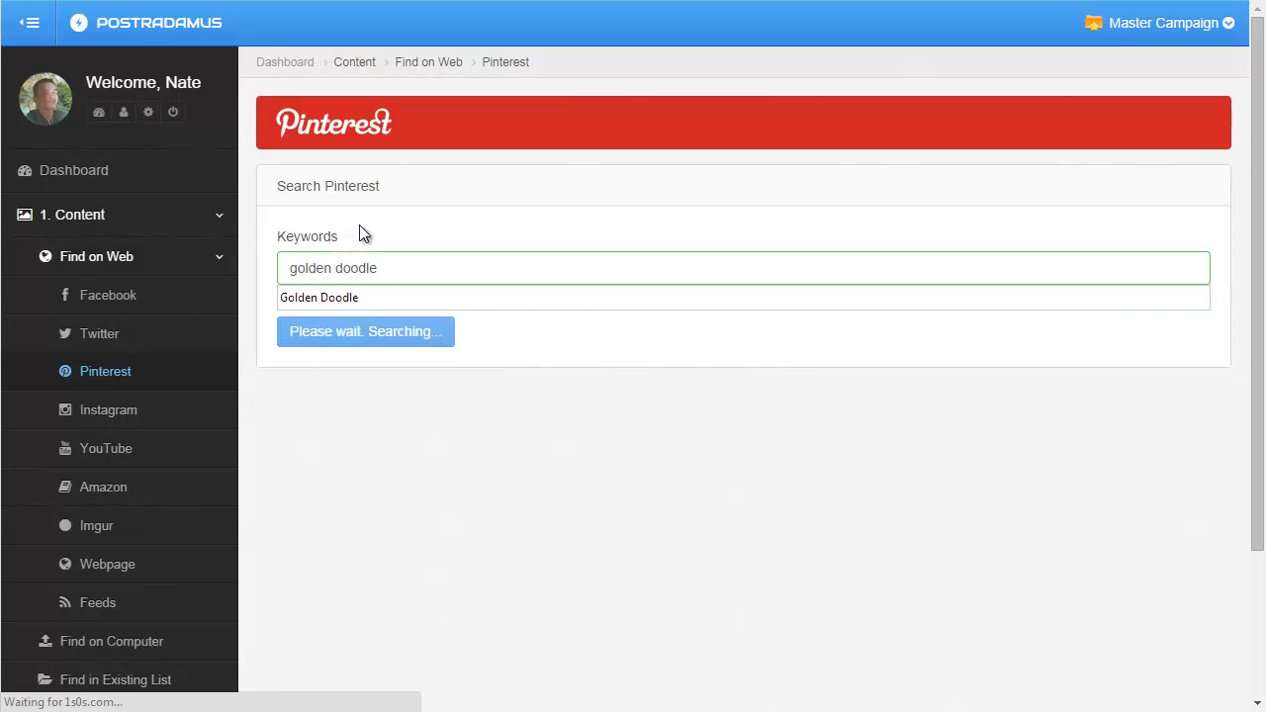
click(359, 226)
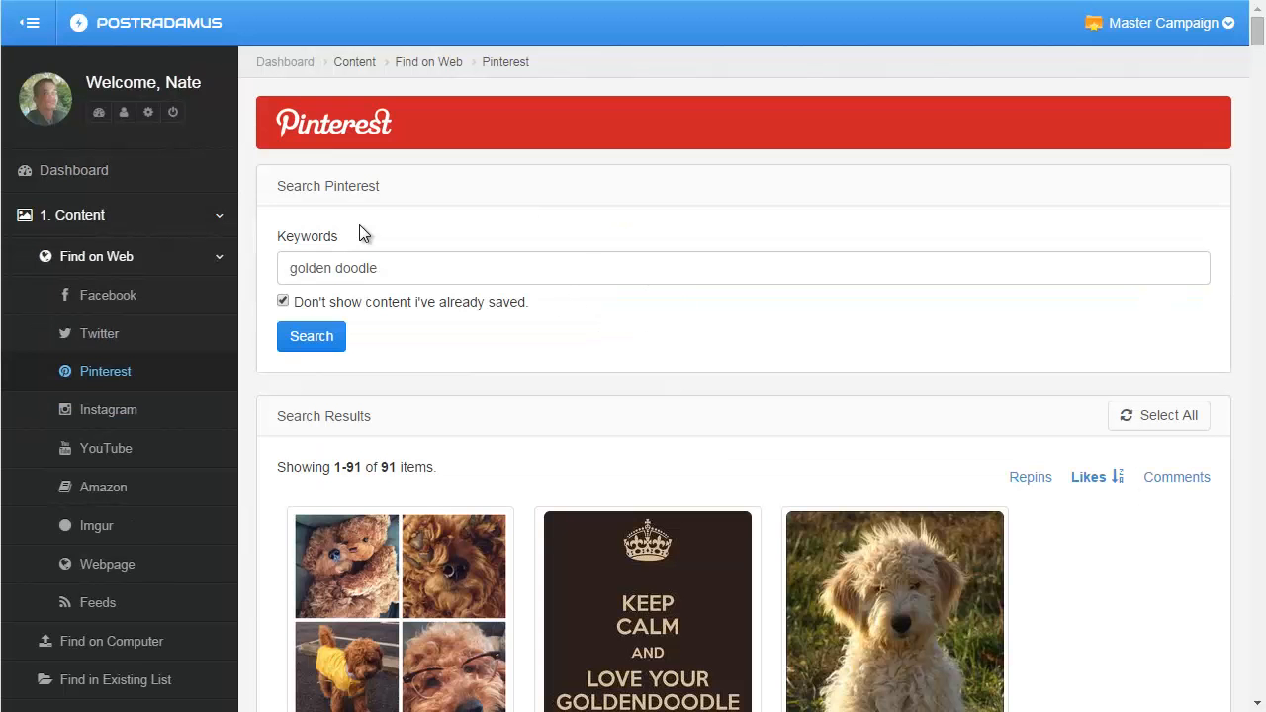
Examine the Keep Calm pin's description in the search results and on its original Pinterest page.
scroll(259, 287, down, 4)
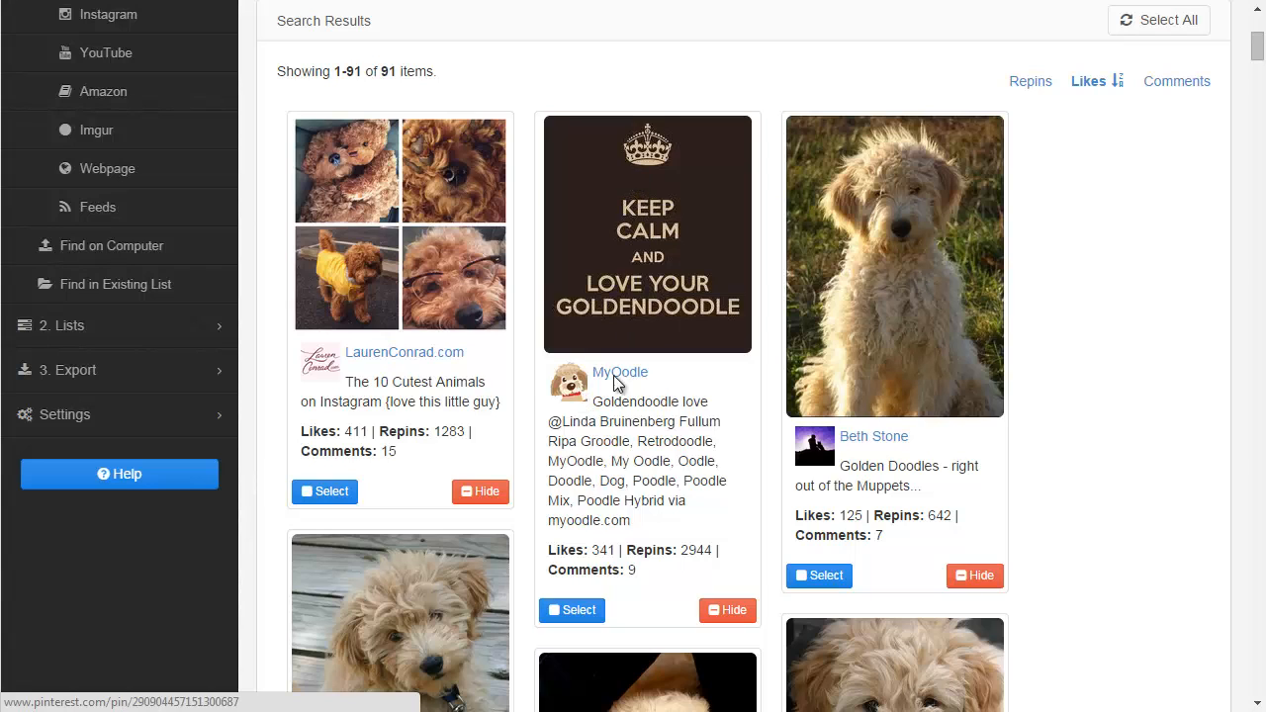
drag(606, 402, 644, 524)
click(638, 525)
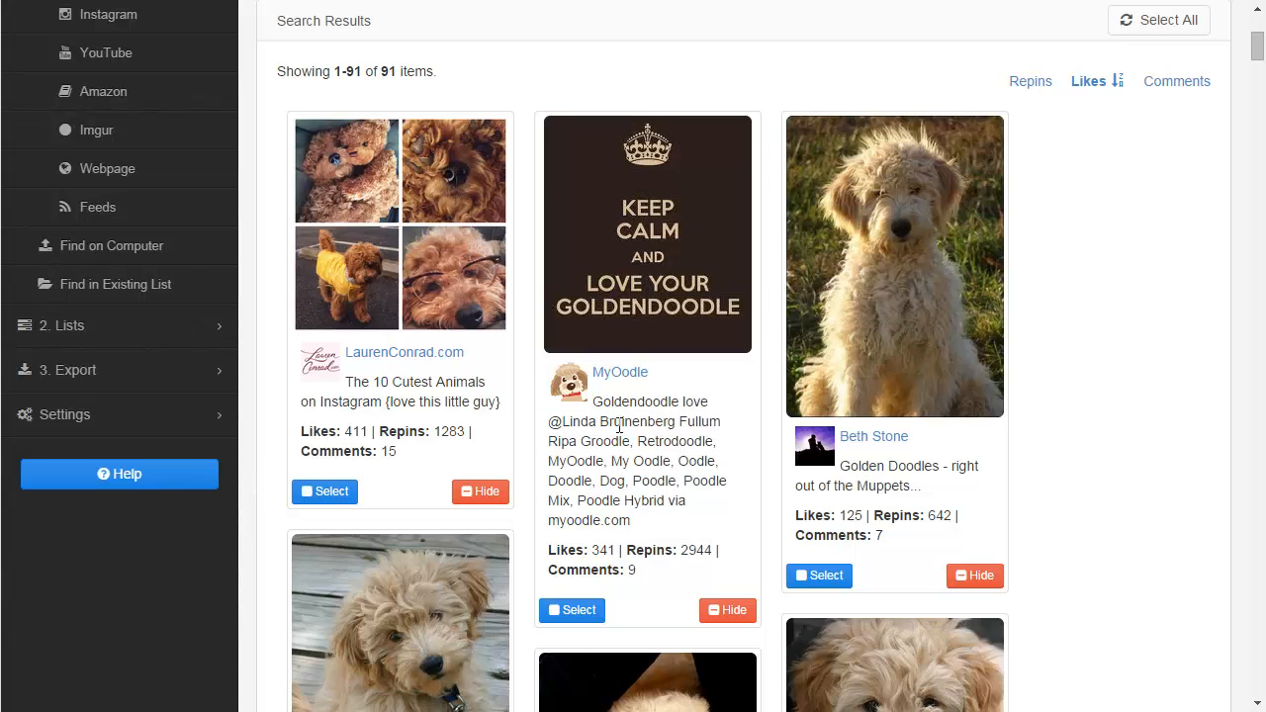
click(645, 271)
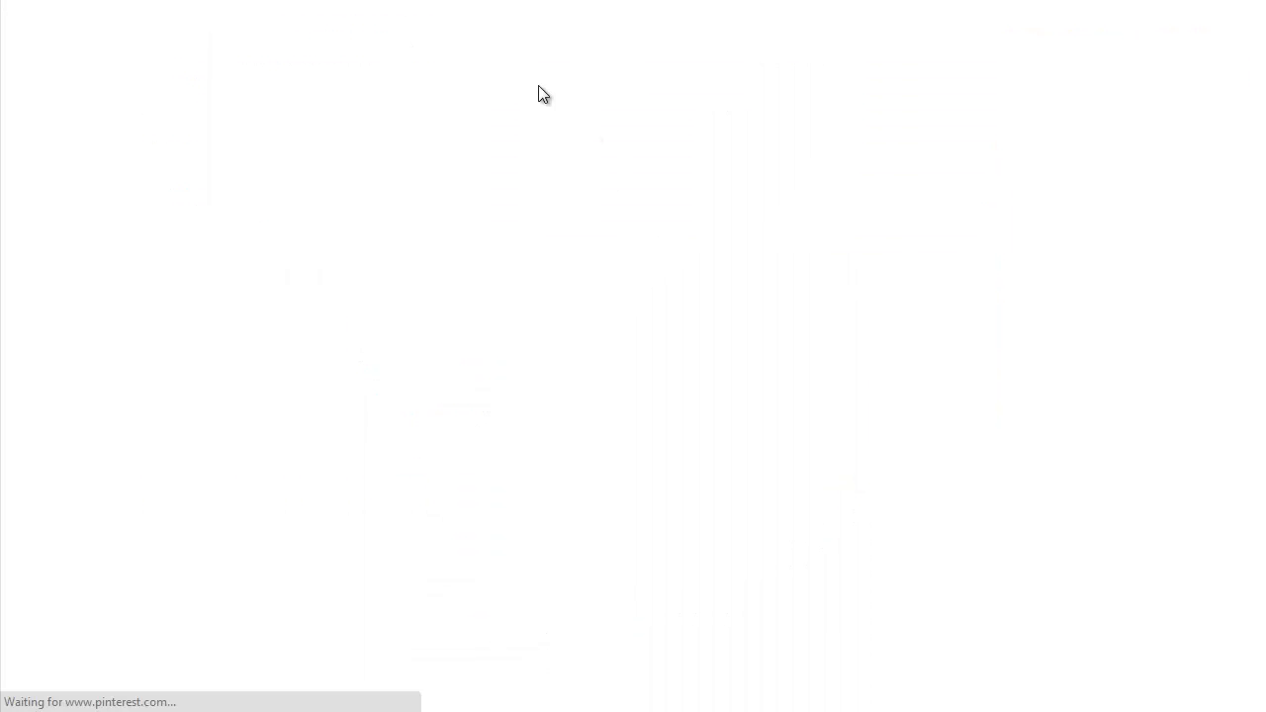
scroll(208, 544, down, 1)
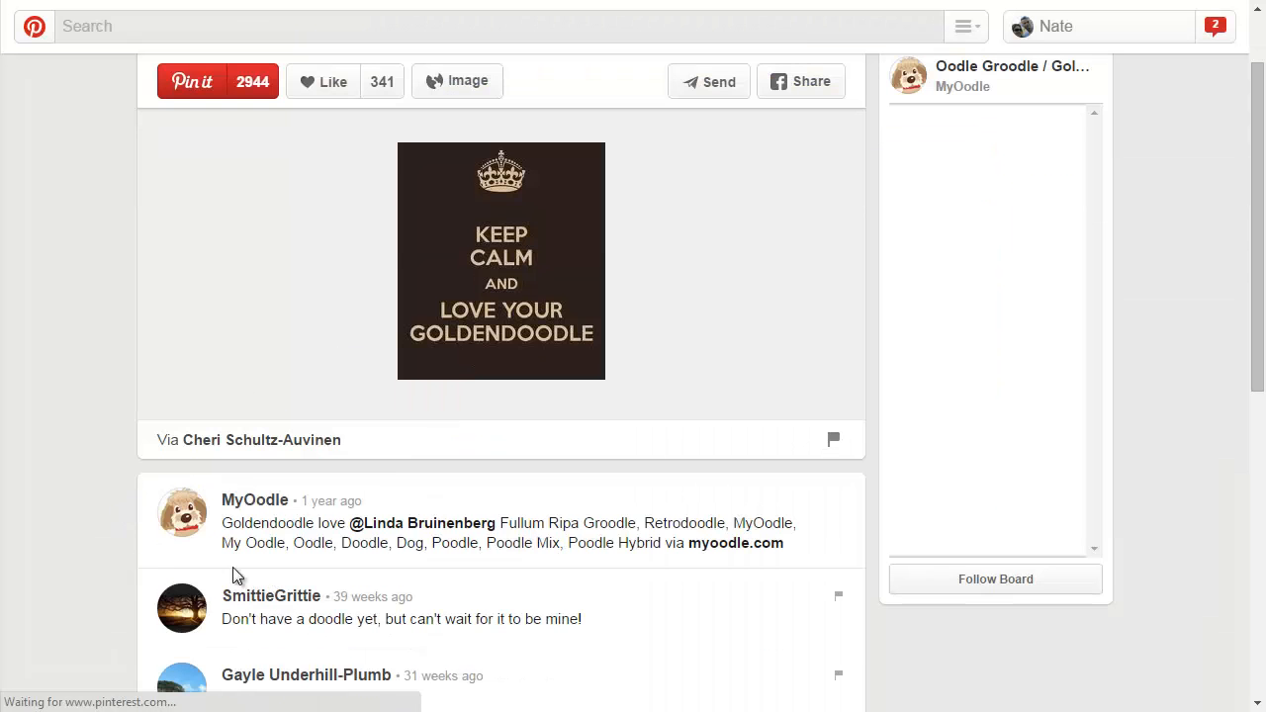
triple_click(705, 551)
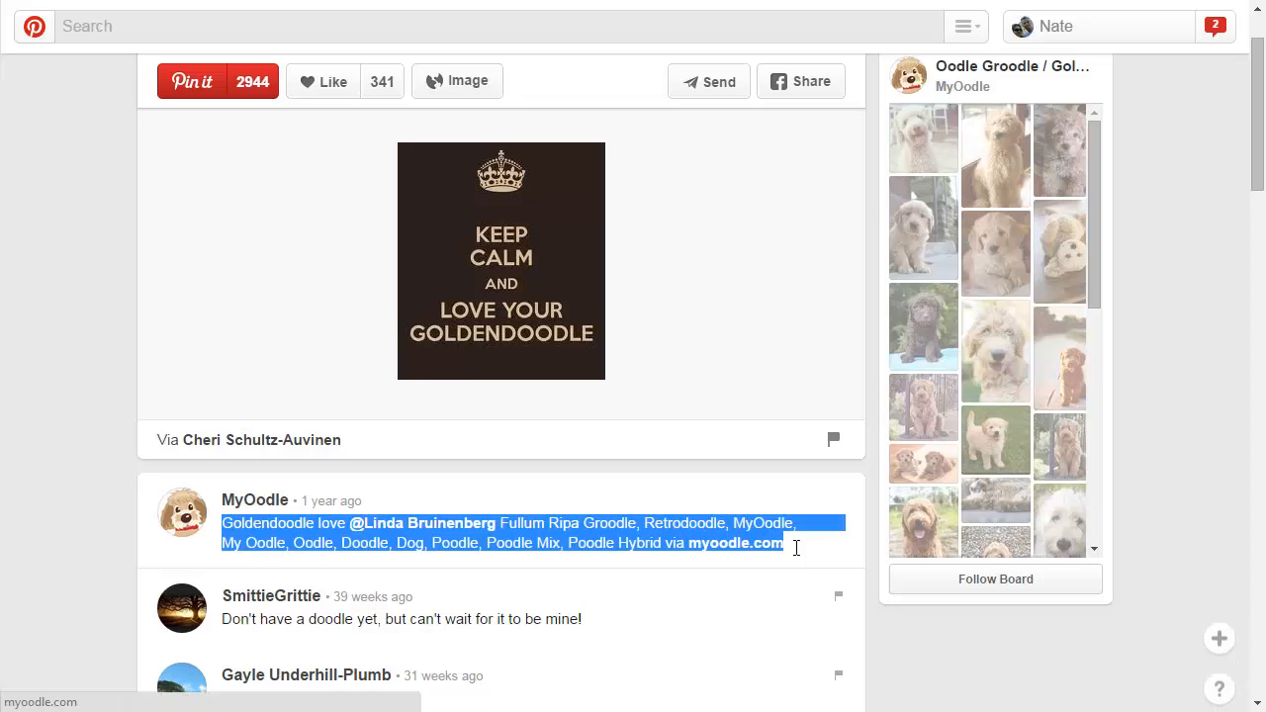
click(788, 526)
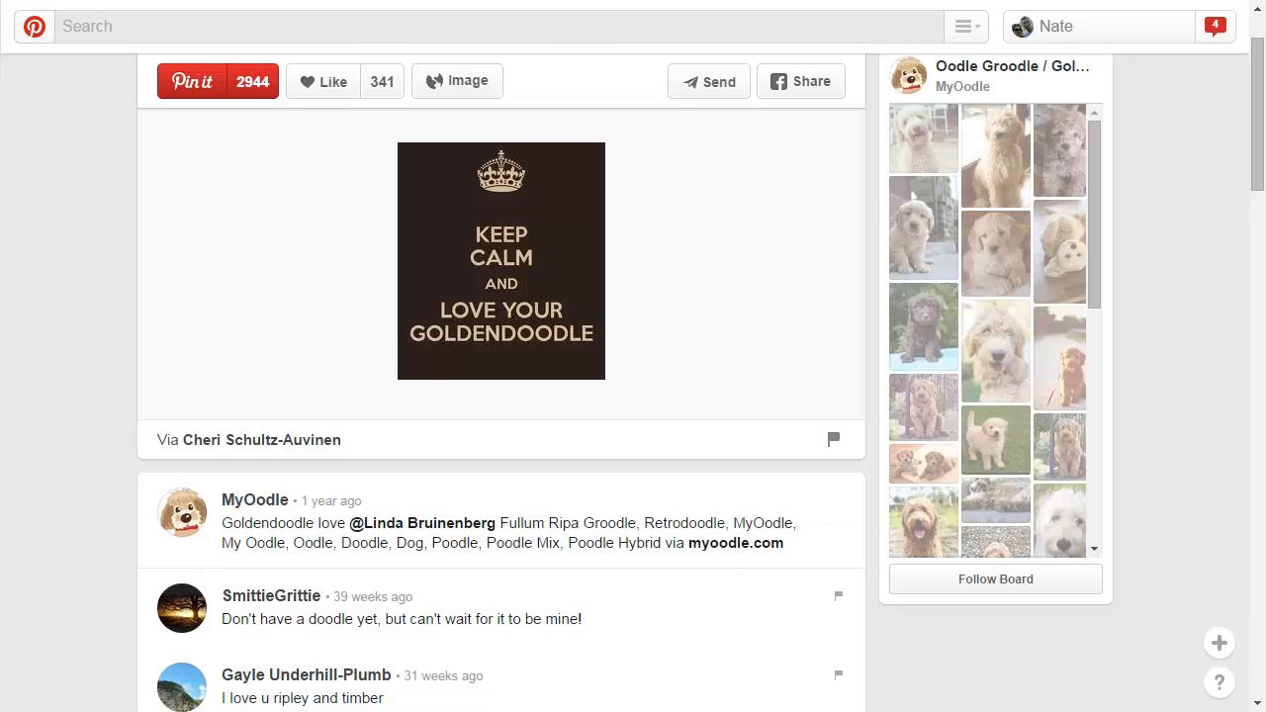
key(ctrl+w)
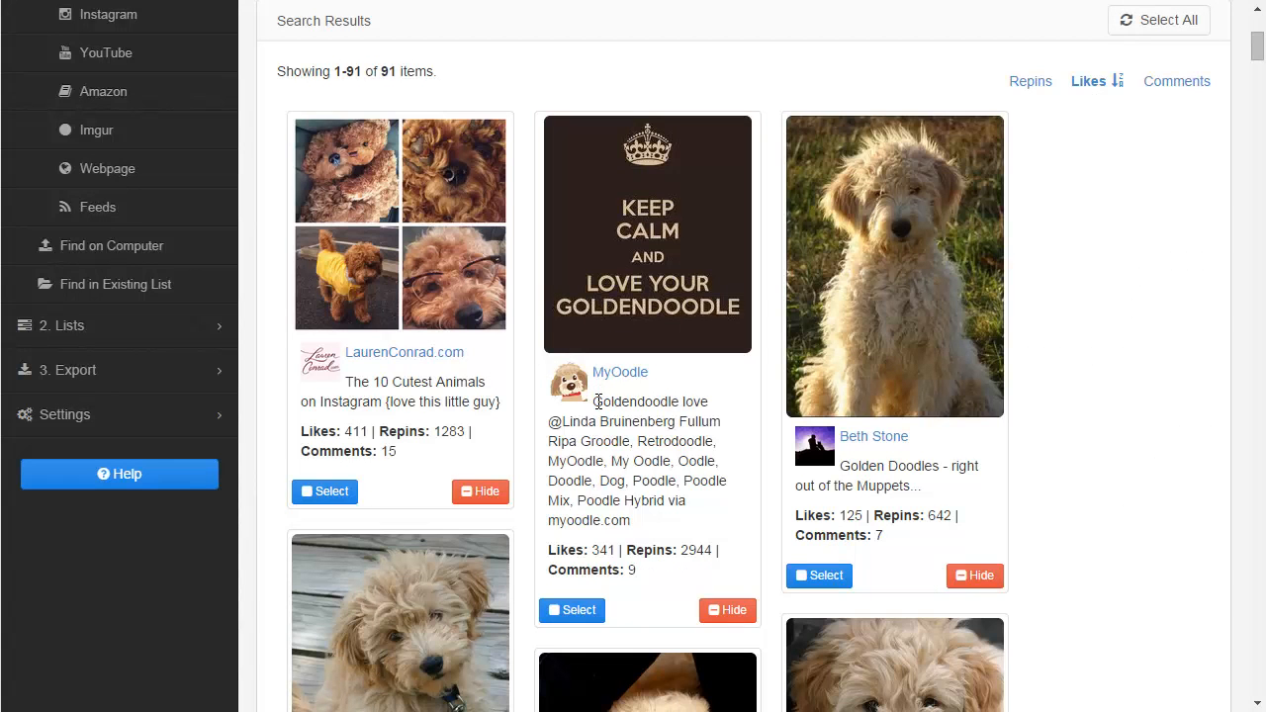
drag(597, 401, 668, 523)
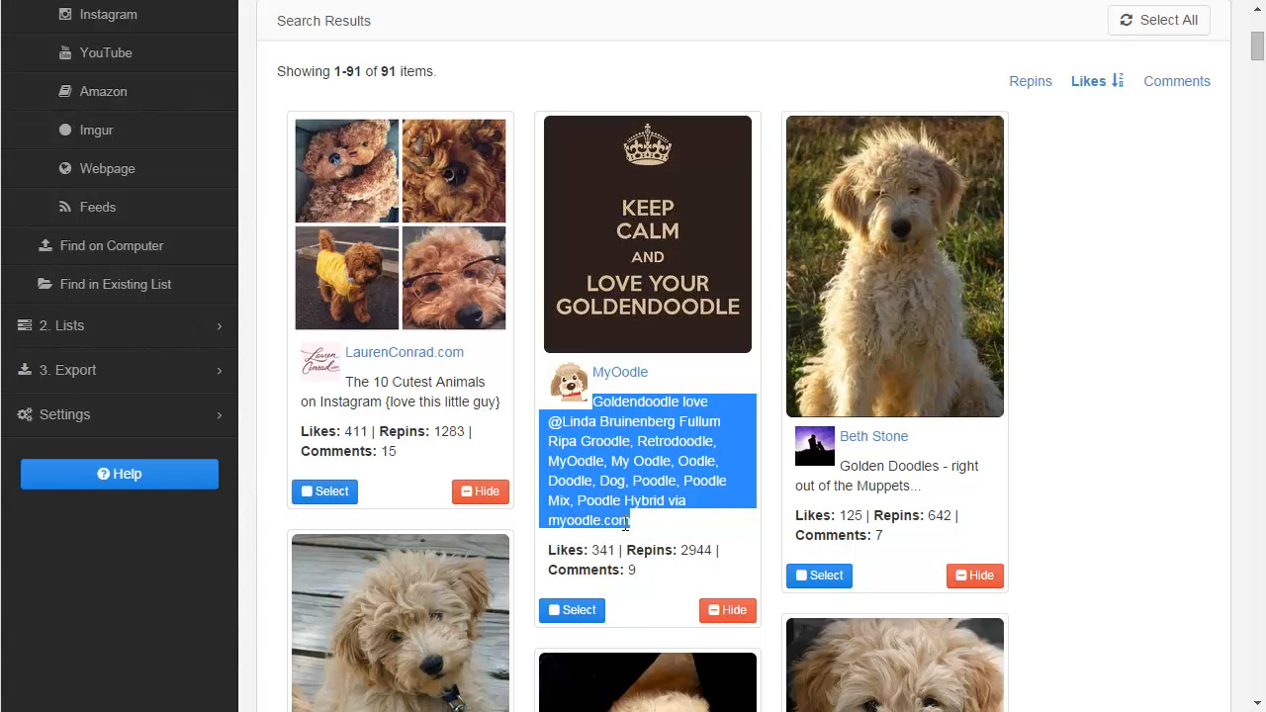
click(630, 522)
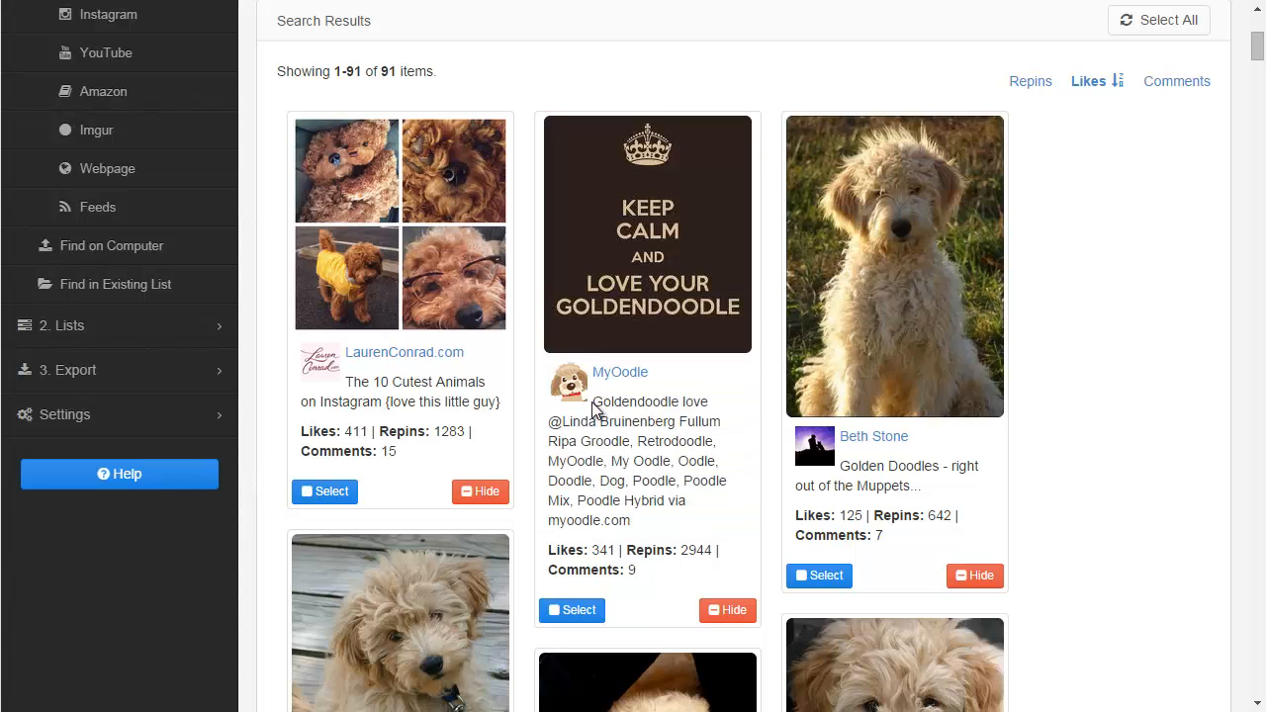
drag(594, 401, 650, 524)
click(650, 524)
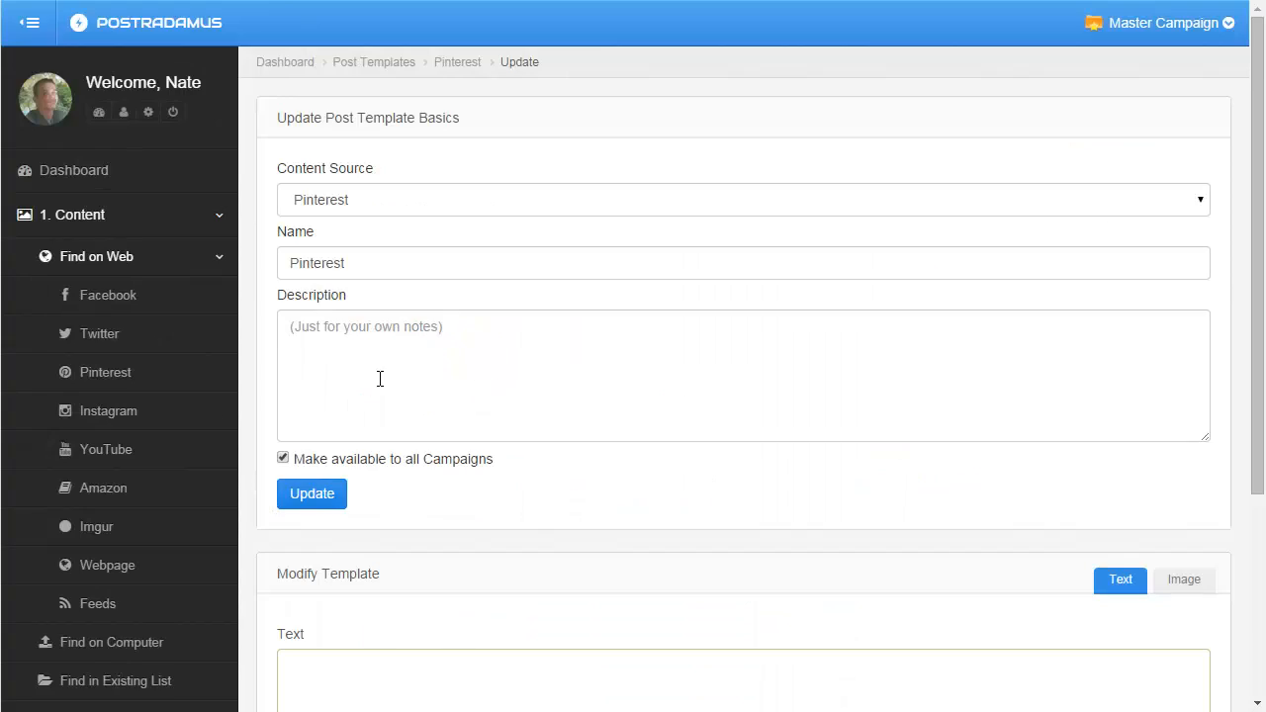
Enter the {text} token into the template's Text field.
scroll(380, 379, down, 3)
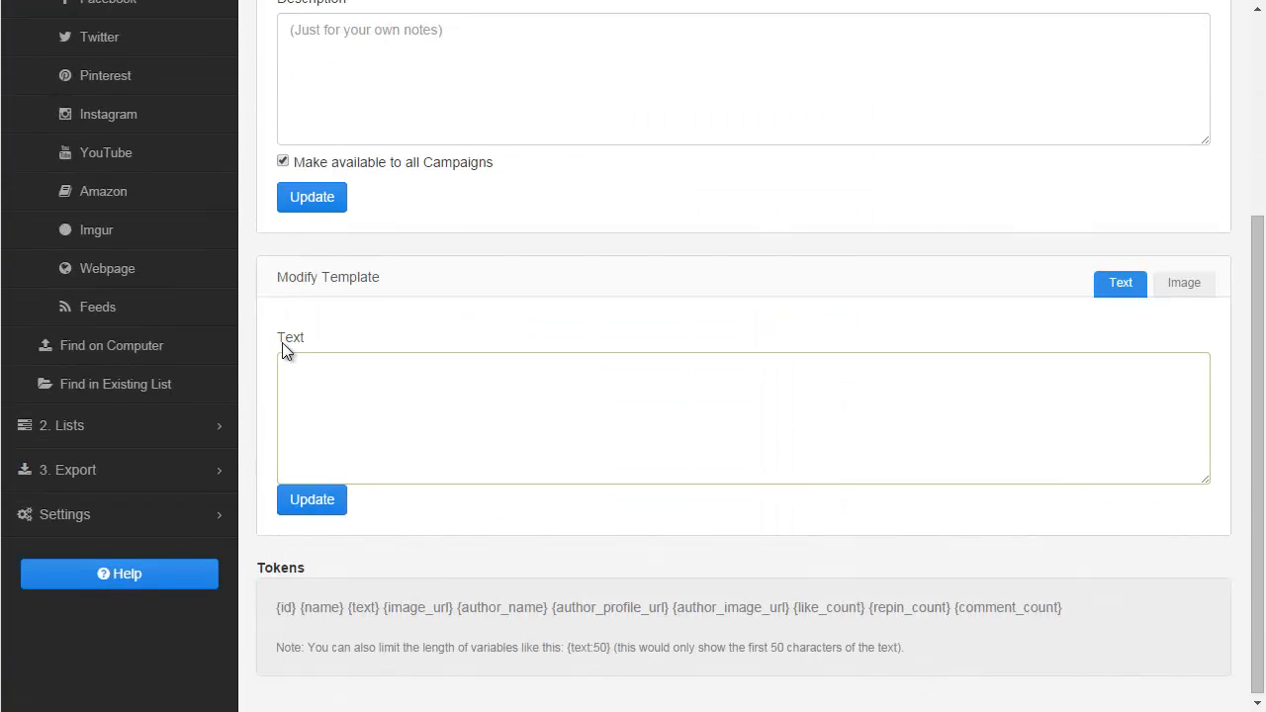
click(325, 429)
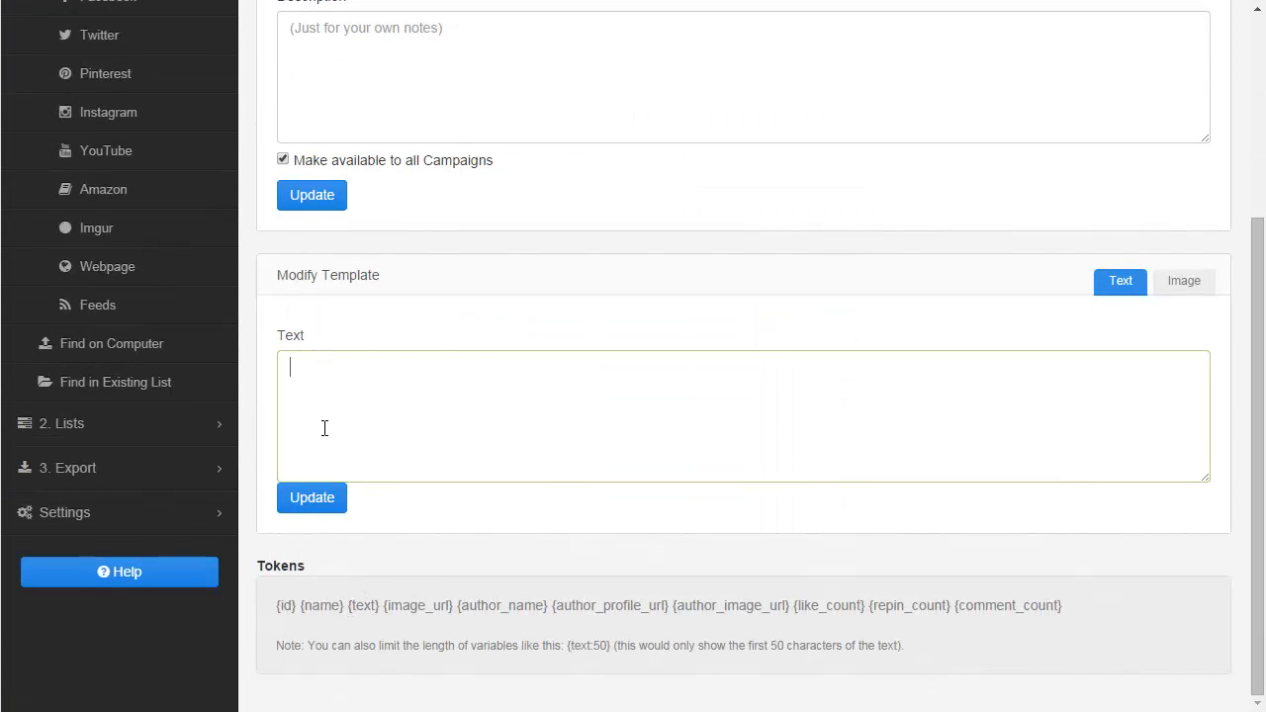
text({text})
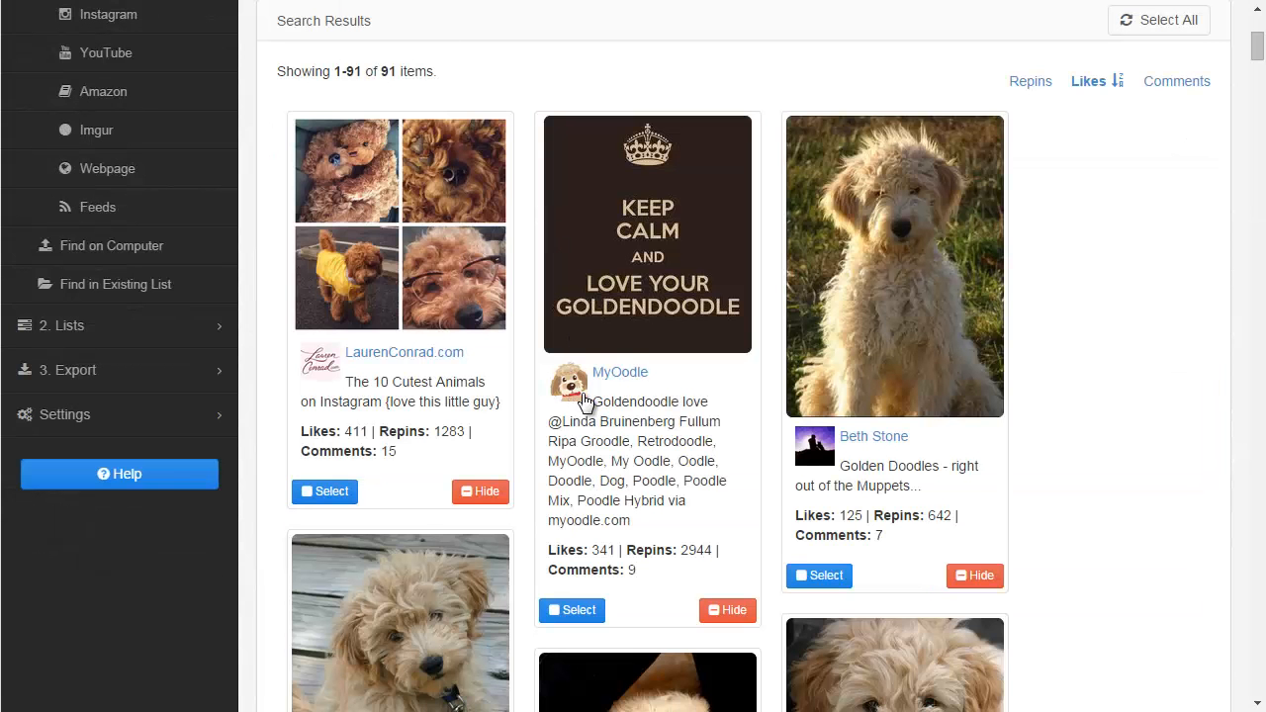
Compare the descriptions of several pins in the search results with the template's {text} token.
drag(592, 402, 677, 514)
drag(841, 466, 925, 485)
scroll(1089, 406, down, 5)
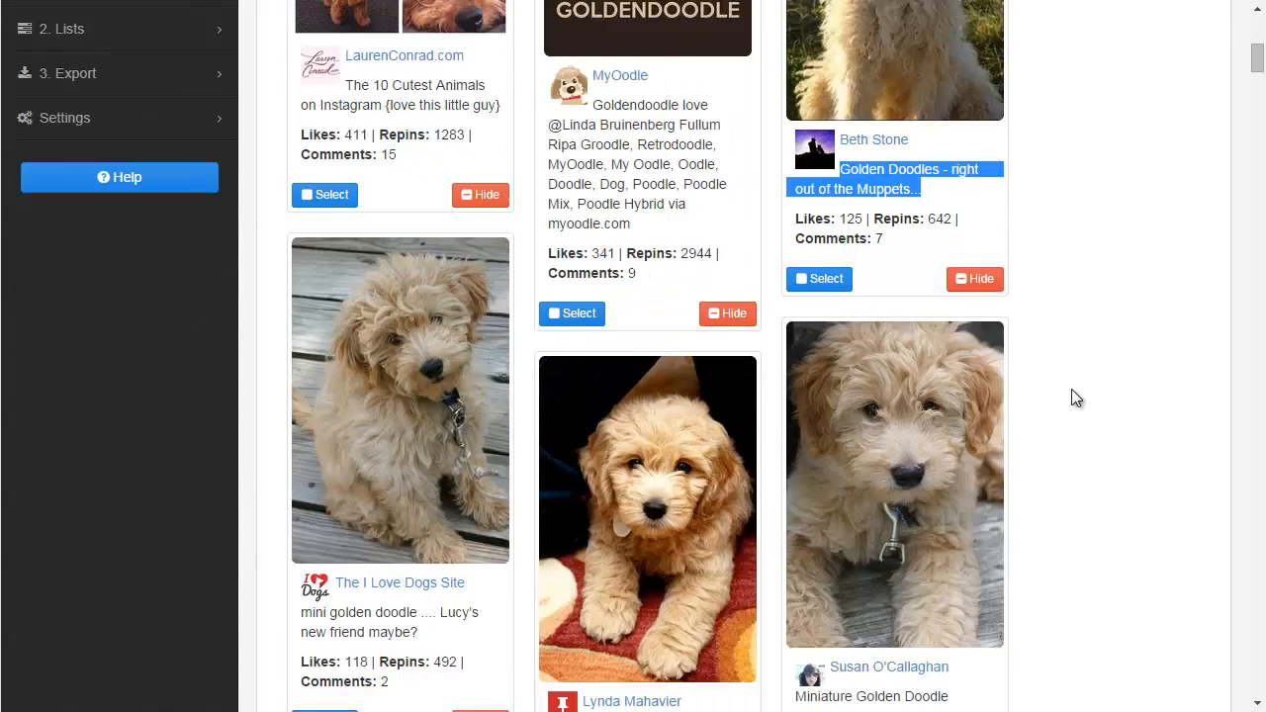
drag(547, 534, 695, 595)
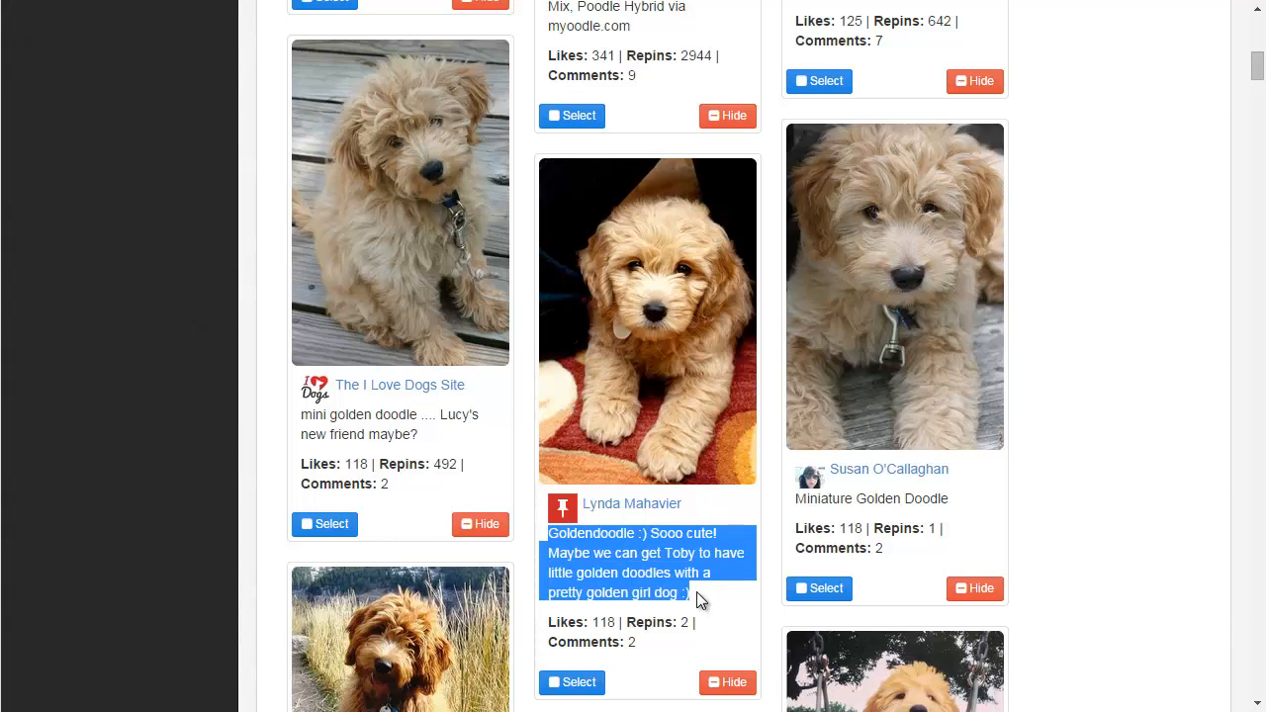
click(697, 592)
scroll(697, 591, up, 5)
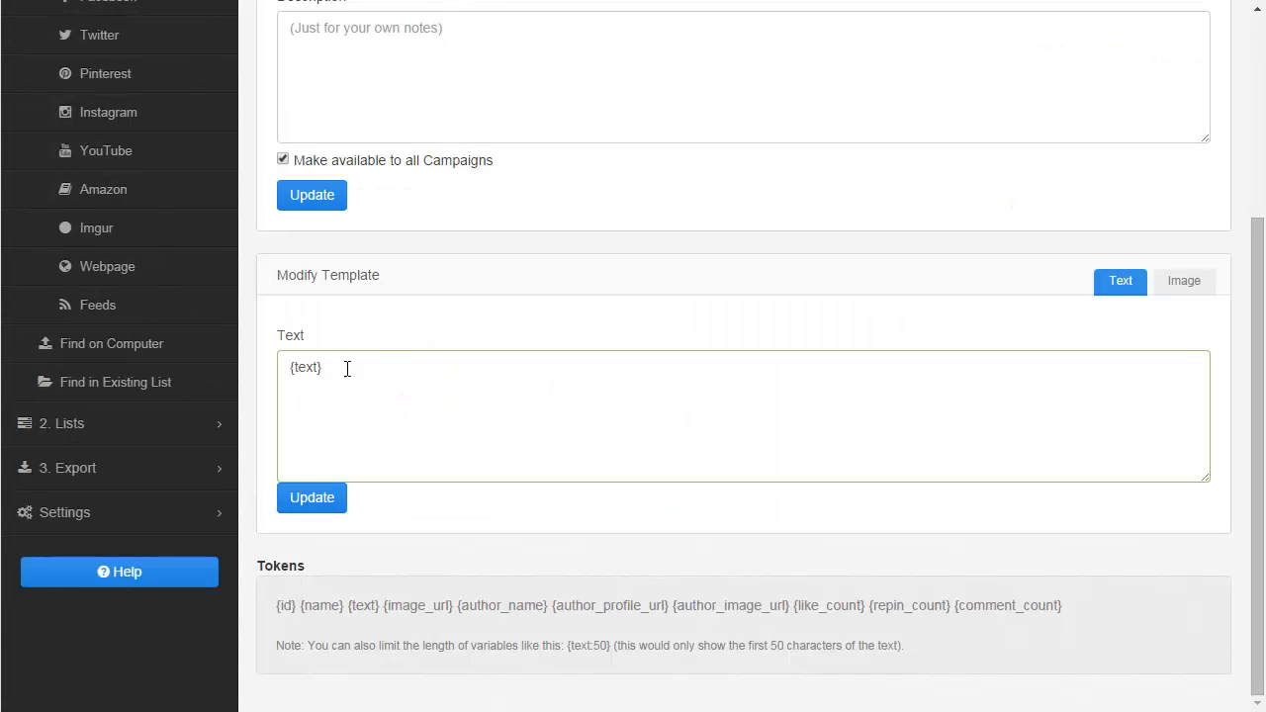
drag(347, 369, 290, 371)
Add the line "Found this on Pinterest!" above the {text} token in the template's Text field.
click(375, 383)
key(Return)
key(Return)
key(Up)
text(Found this on Pinterest!)
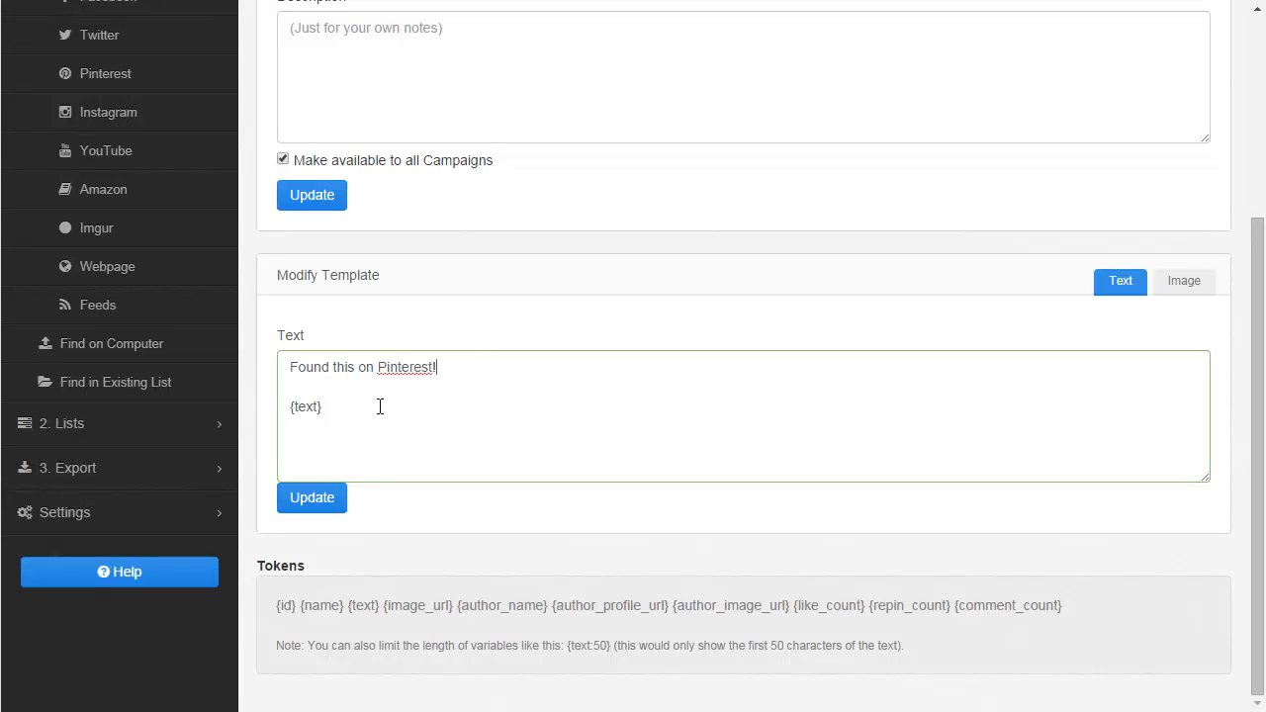
Wrap the {text} token in quotation marks and update the template.
click(347, 407)
drag(290, 407, 337, 410)
key(Up)
key(Down)
text(")
key(End)
text(")
click(312, 502)
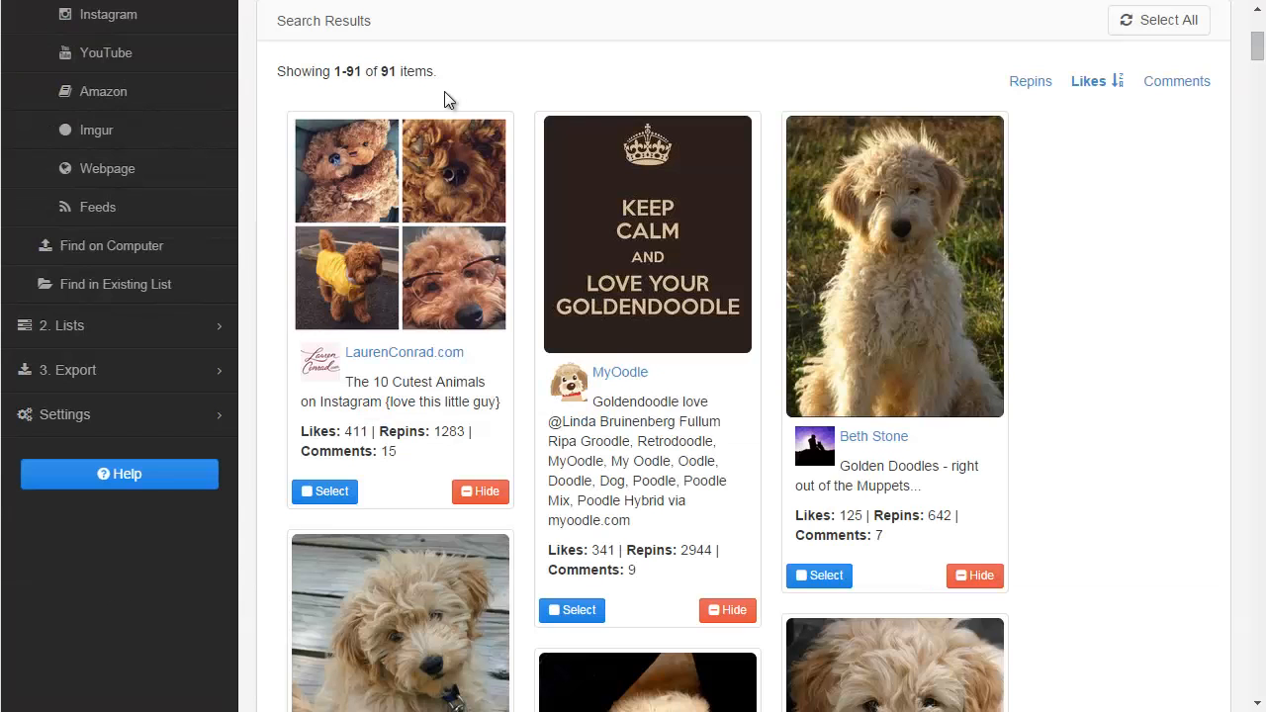
Select the Keep Calm pin by MyOodle in the golden doodle search results.
scroll(381, 96, up, 4)
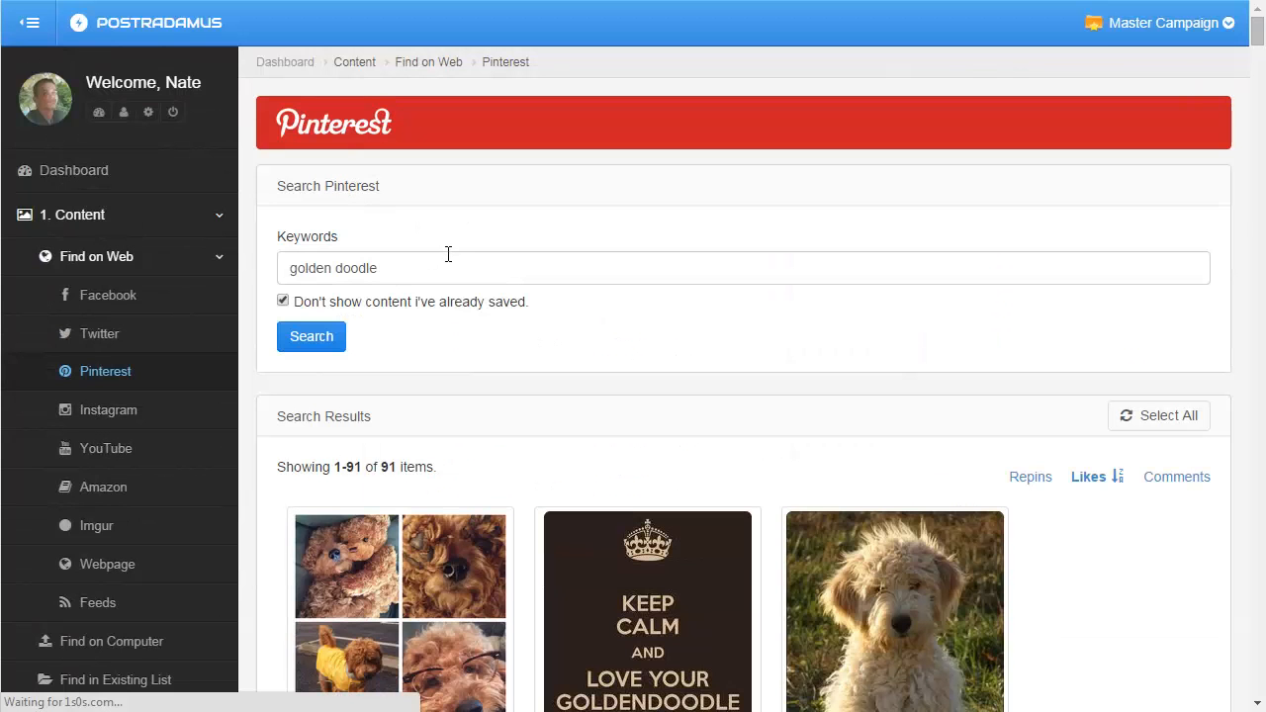
scroll(1256, 40, down, 1)
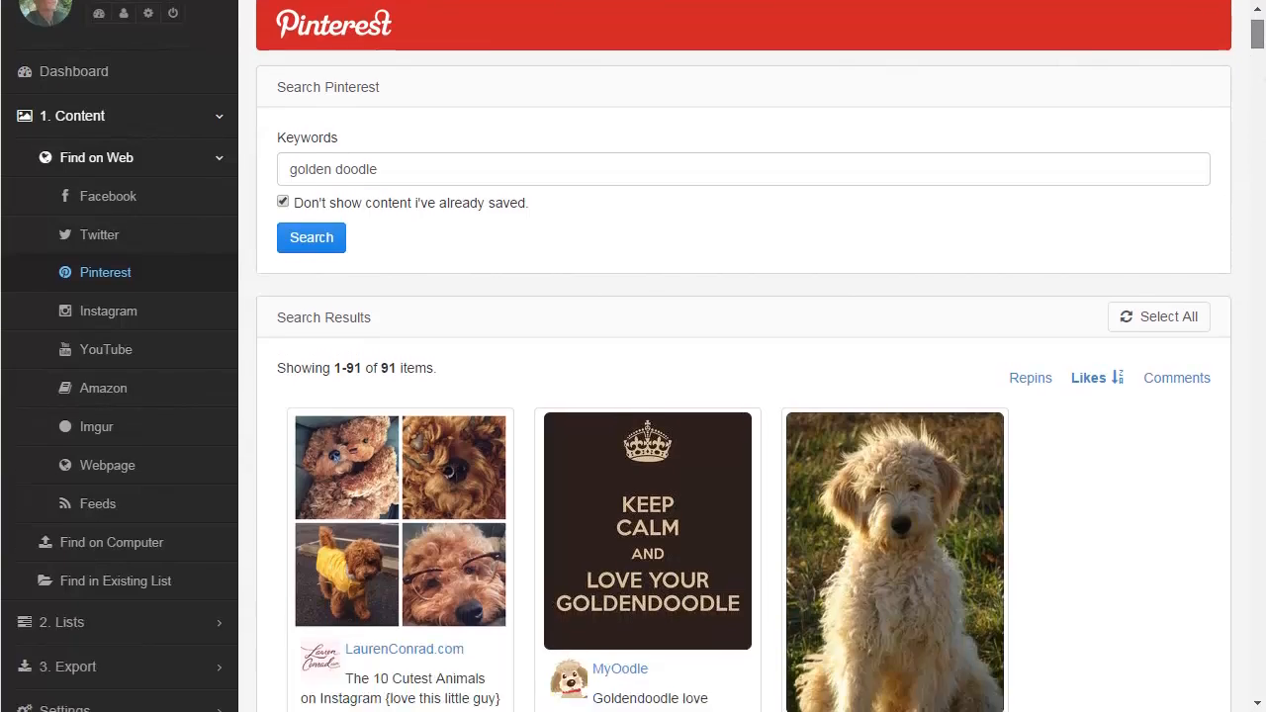
scroll(860, 119, down, 7)
scroll(860, 119, up, 1)
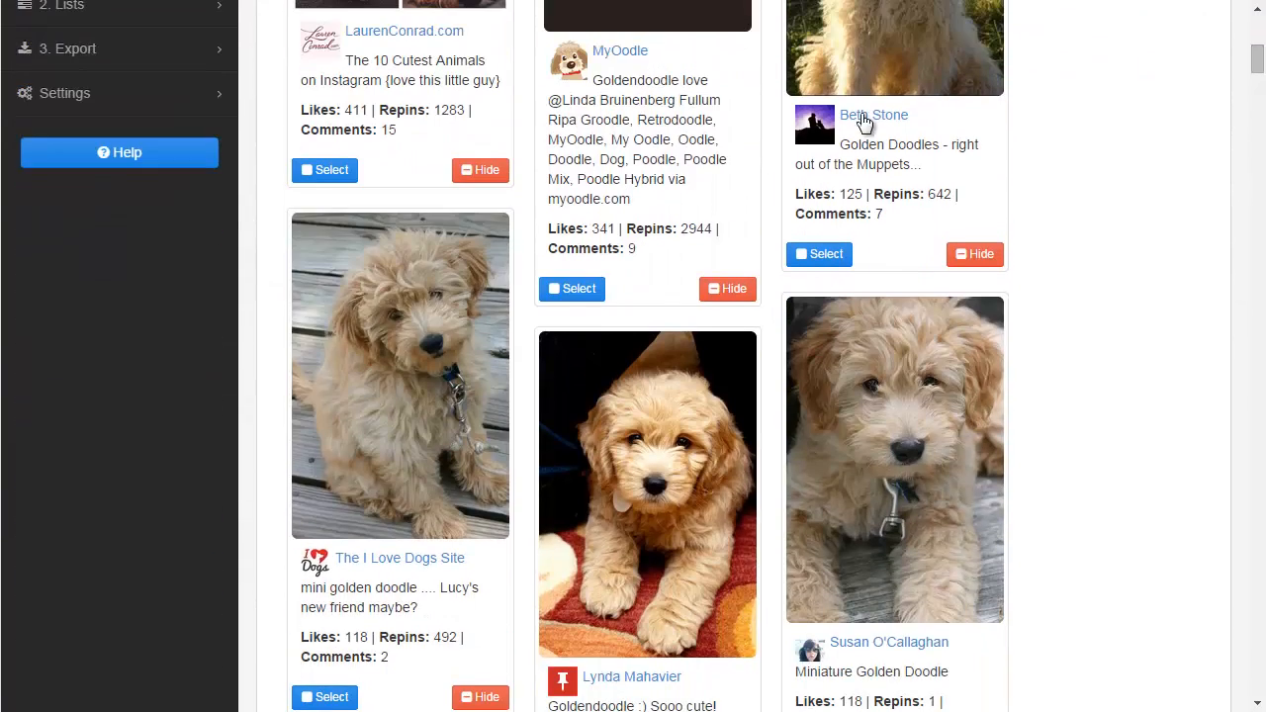
click(565, 286)
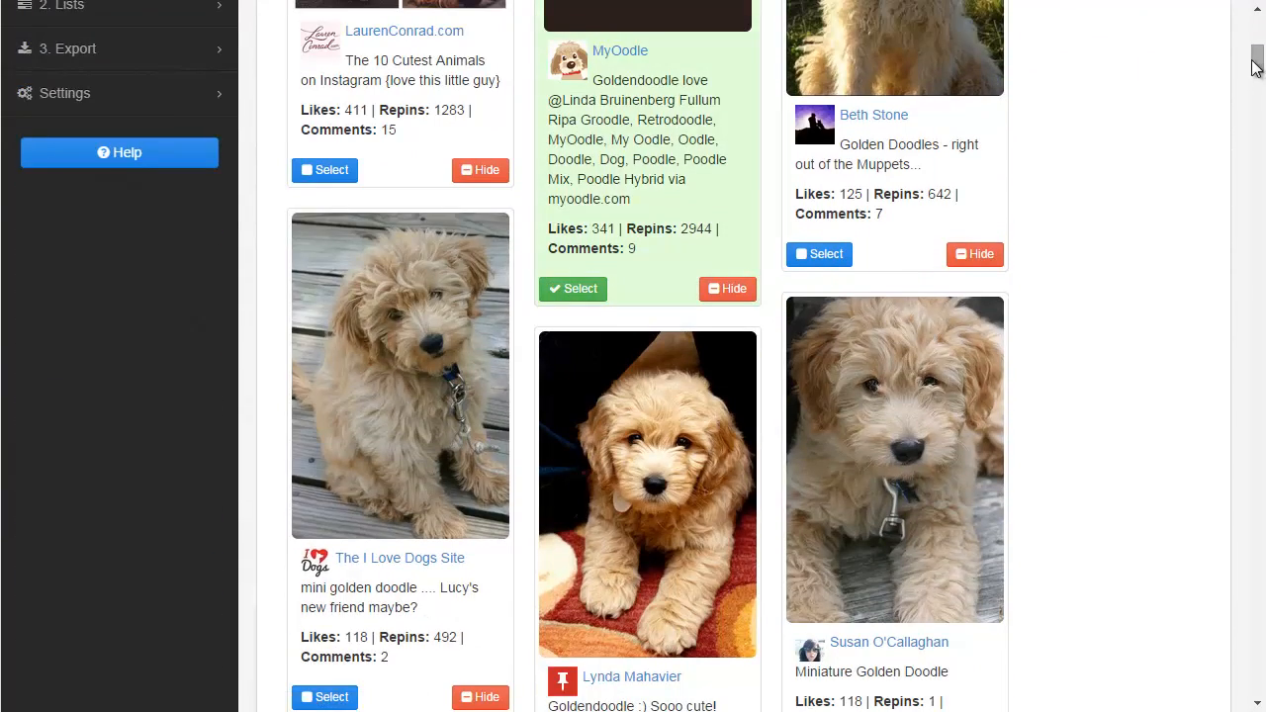
Choose to save the selection to a new list named "New Golden Doodle List".
drag(1254, 64, 1255, 701)
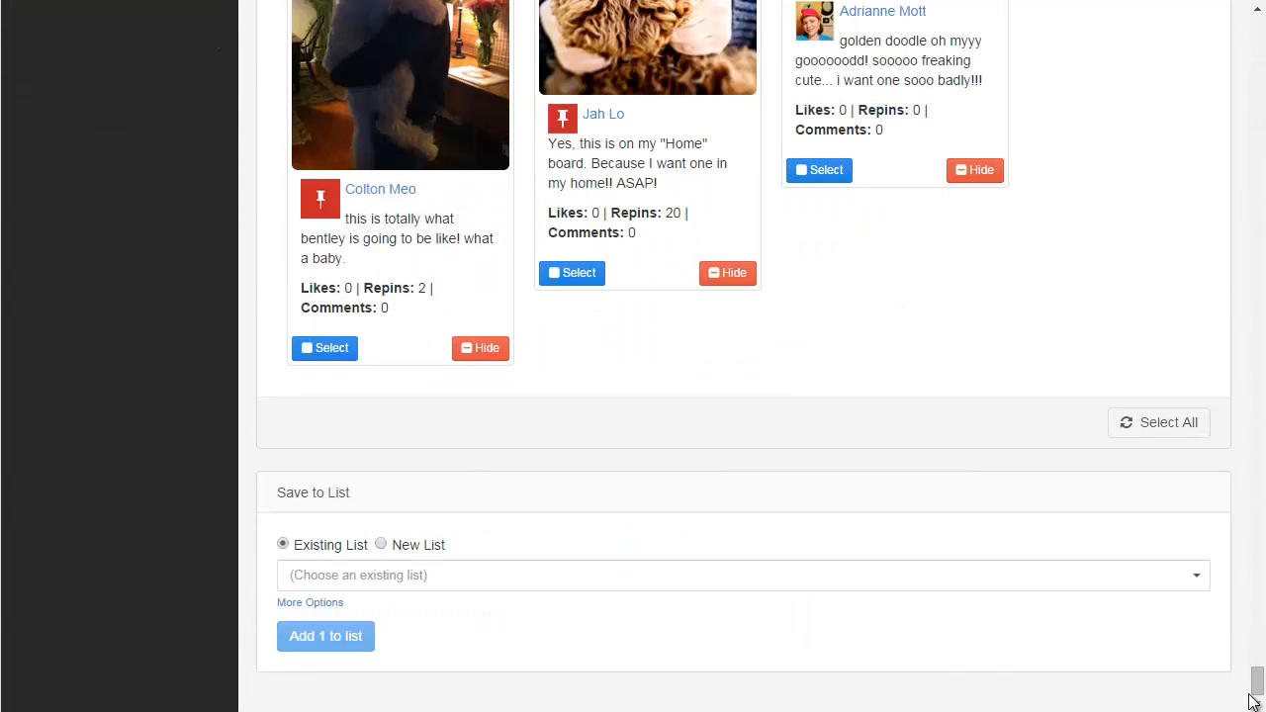
click(336, 568)
click(337, 572)
click(415, 545)
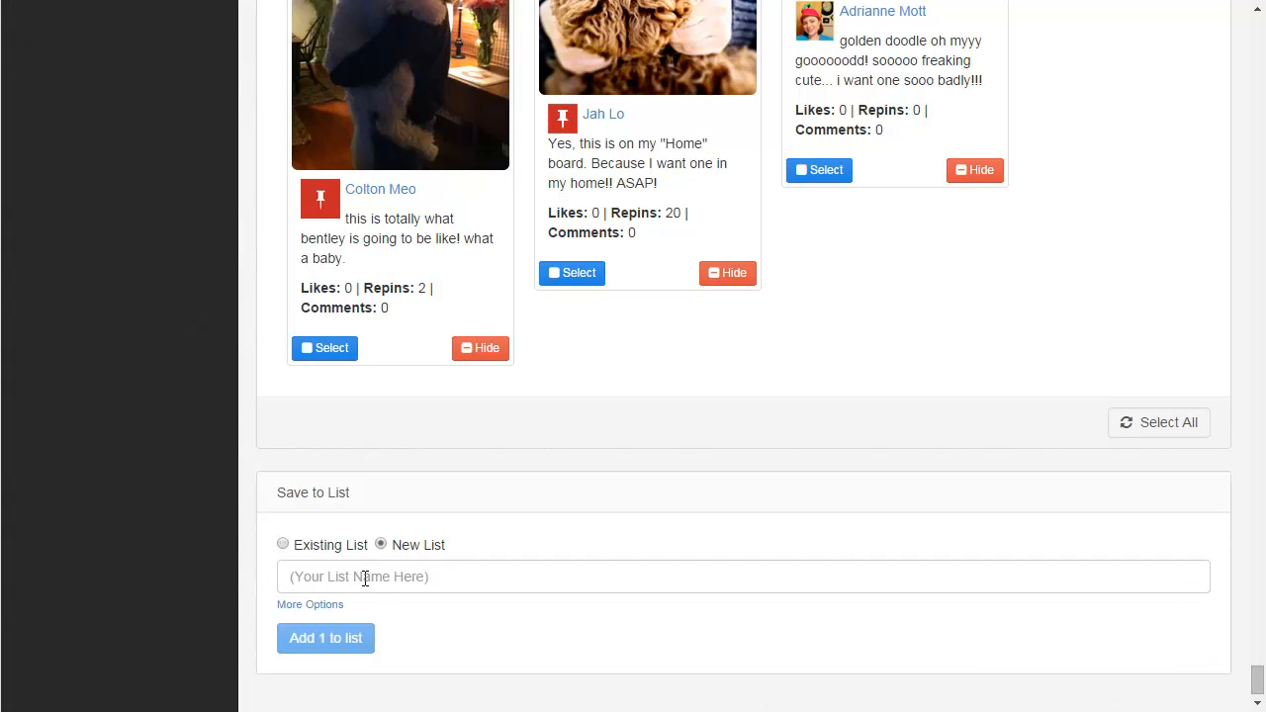
click(364, 579)
text(Ne)
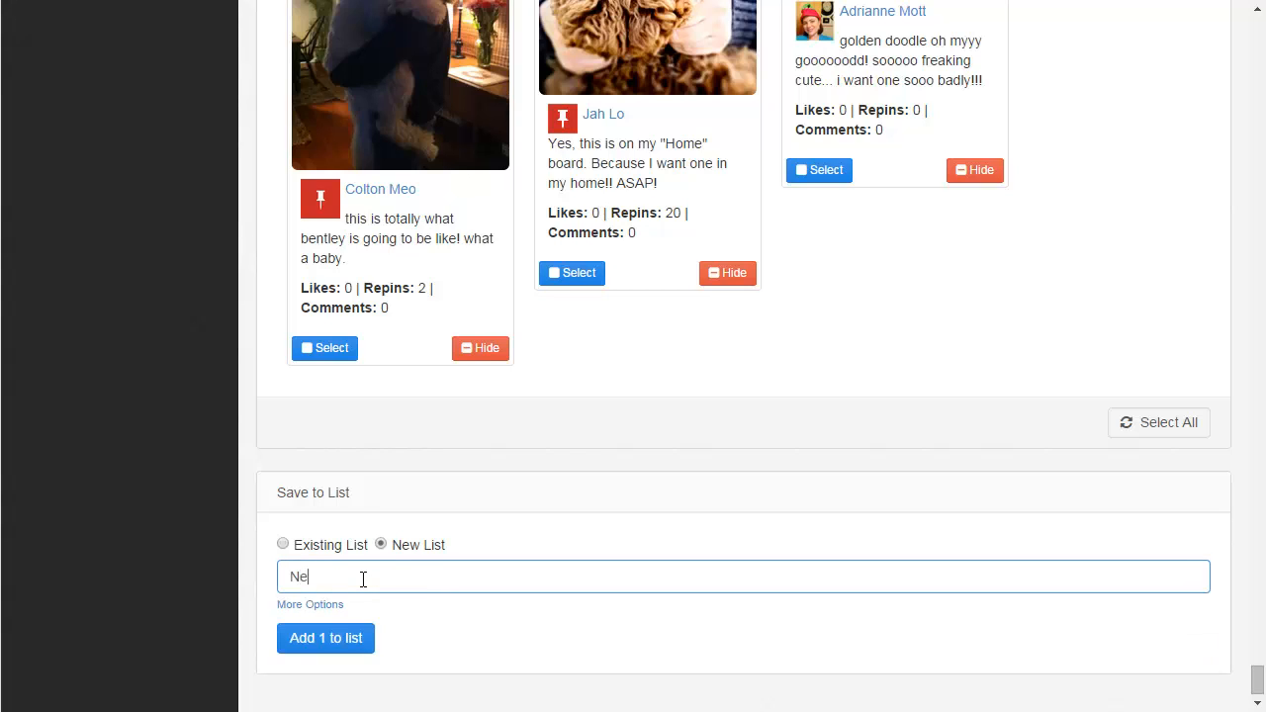
text(w Golden Doodle List)
Expand the extra save options and apply the Pinterest post template to the new list.
click(226, 543)
scroll(252, 515, down, 1)
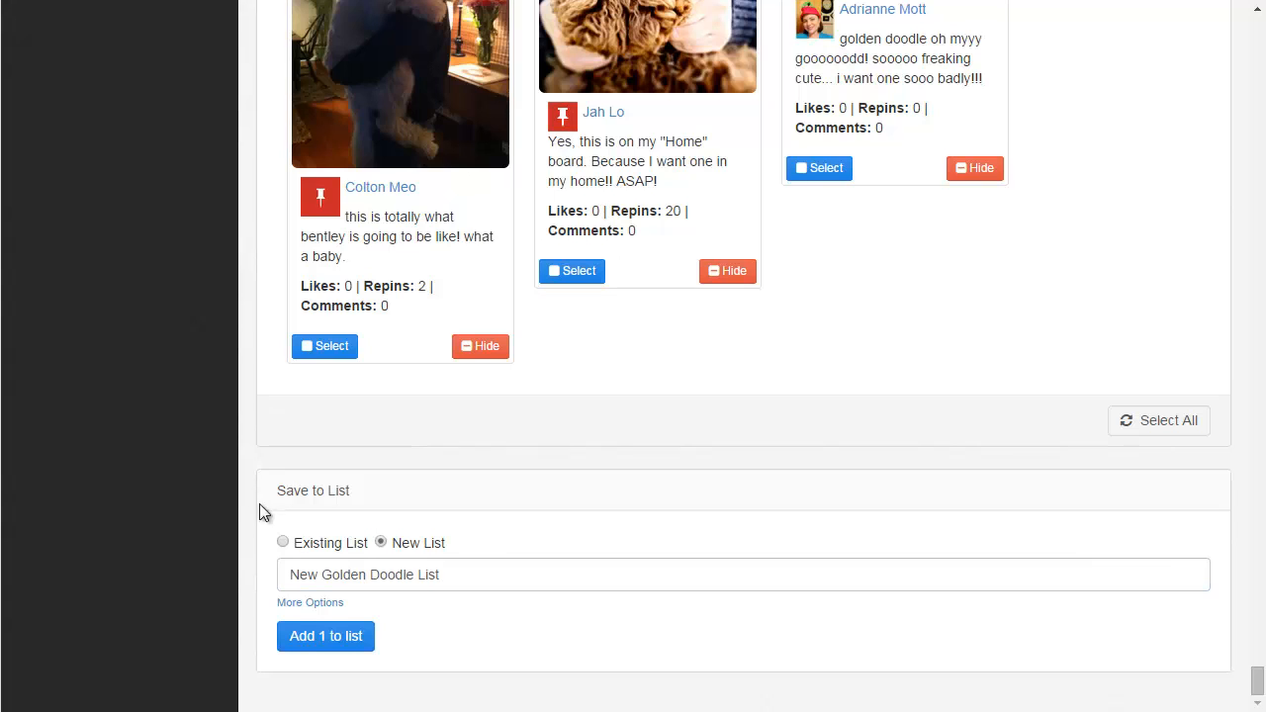
click(307, 605)
scroll(258, 599, down, 2)
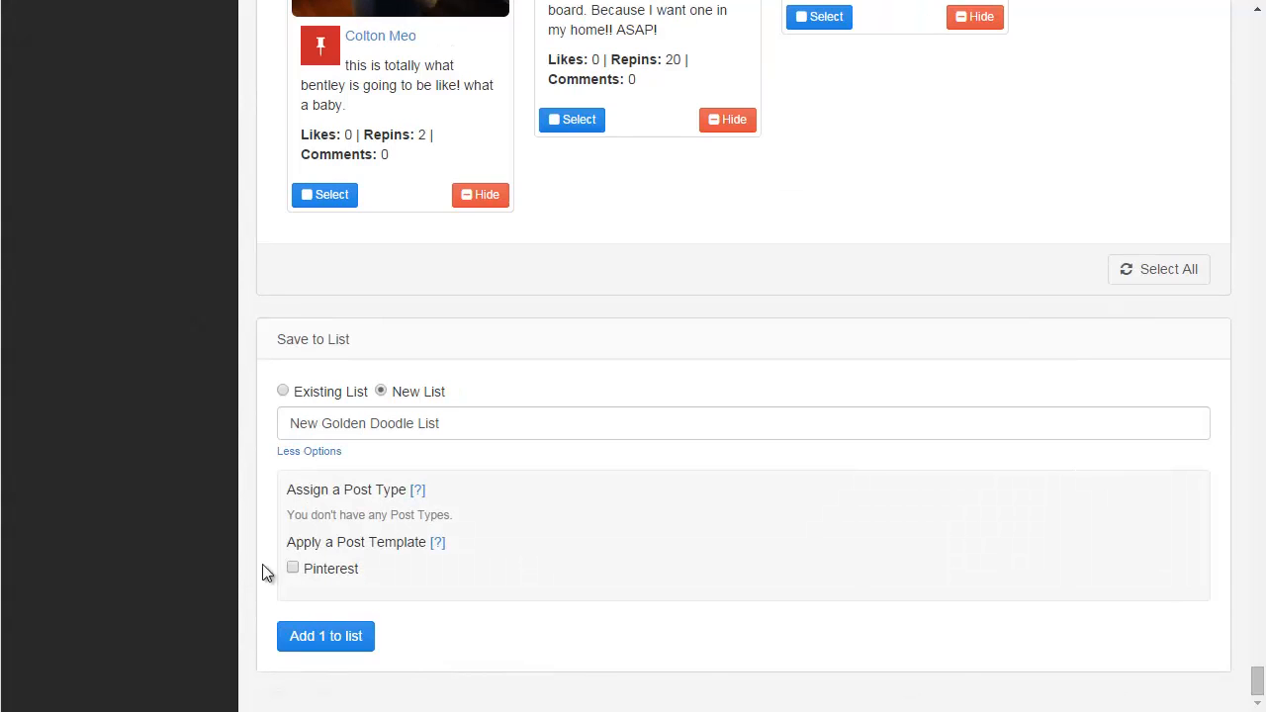
drag(287, 542, 439, 548)
click(321, 568)
Compare the template's Text field with the selected pin's description in the search results.
drag(1258, 688, 1258, 50)
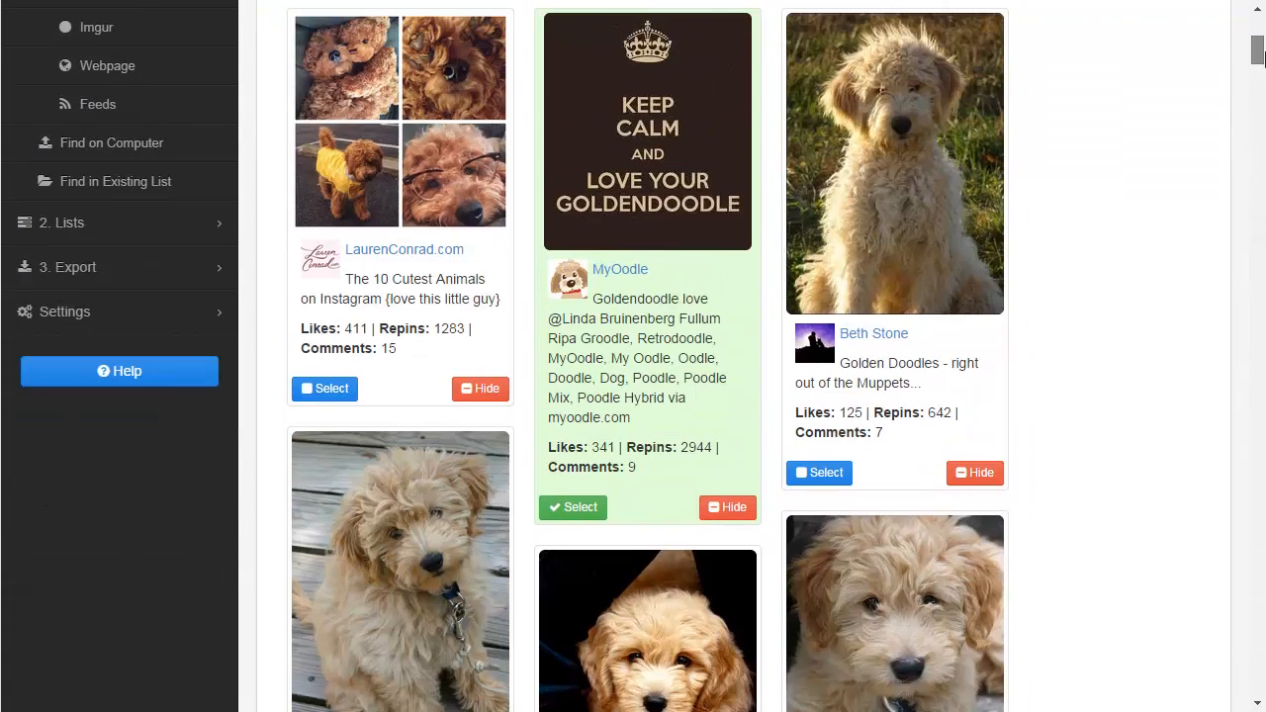
scroll(625, 321, up, 1)
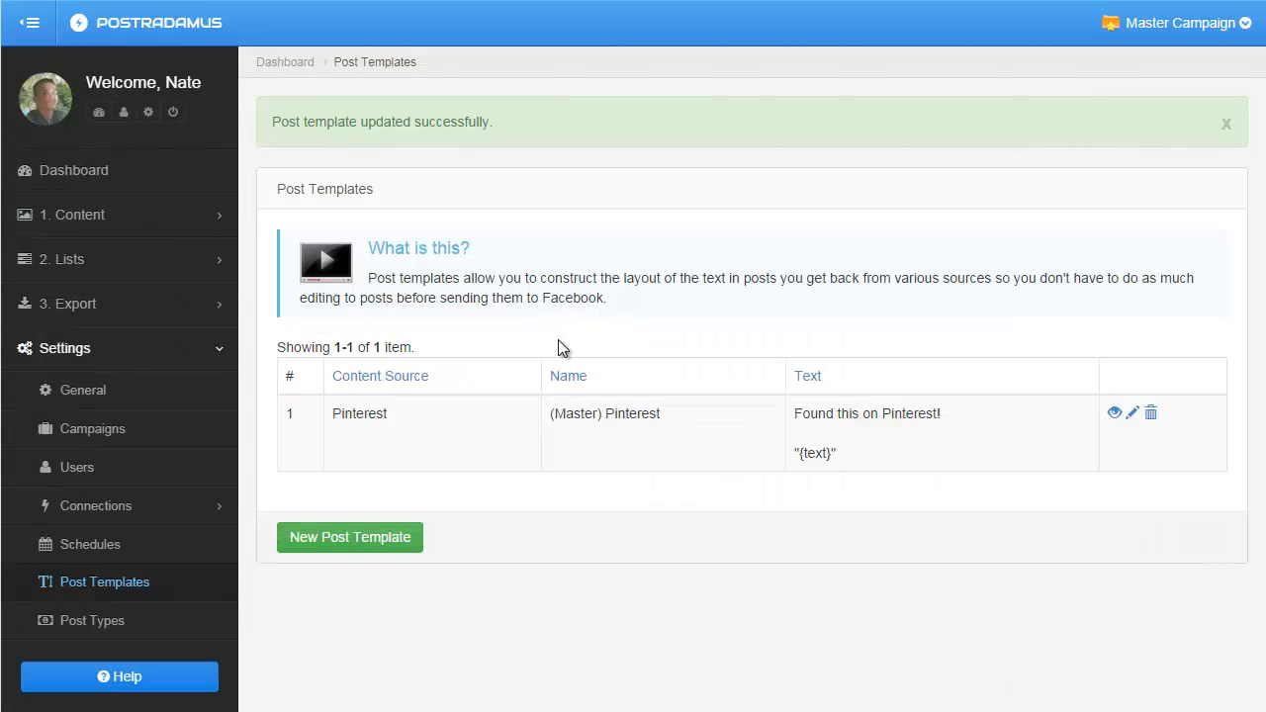
click(1133, 415)
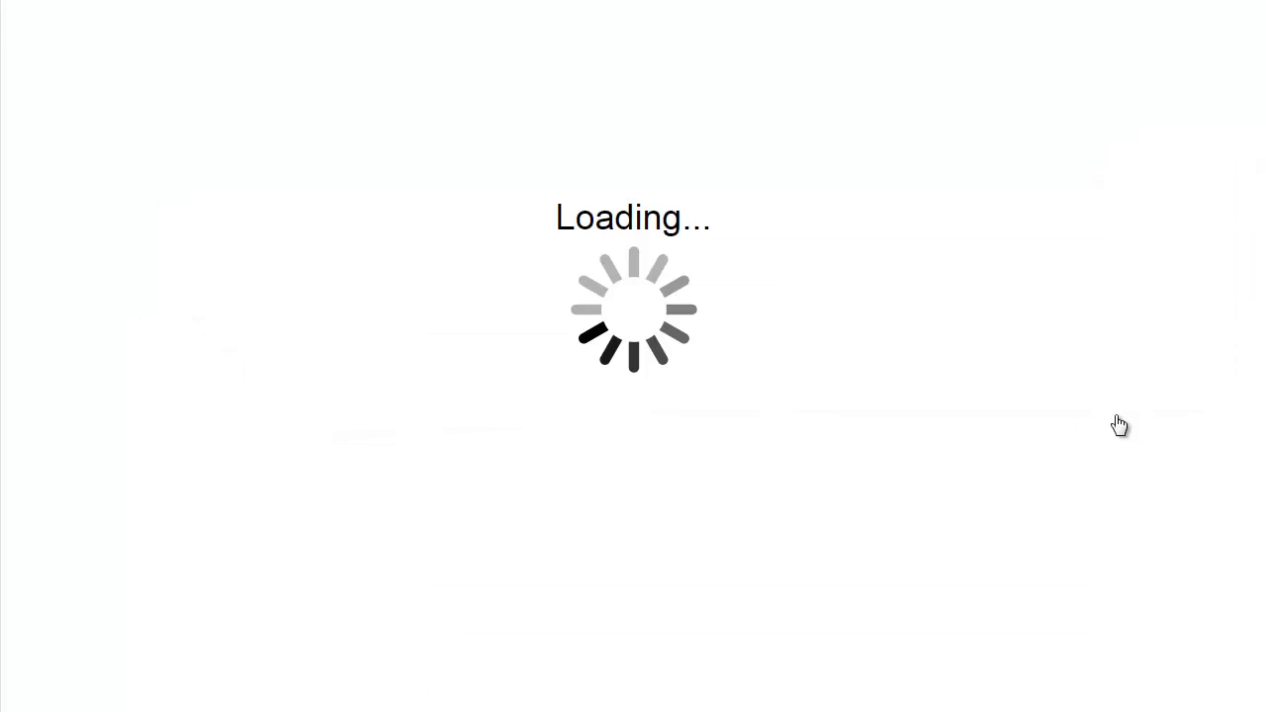
scroll(447, 443, down, 4)
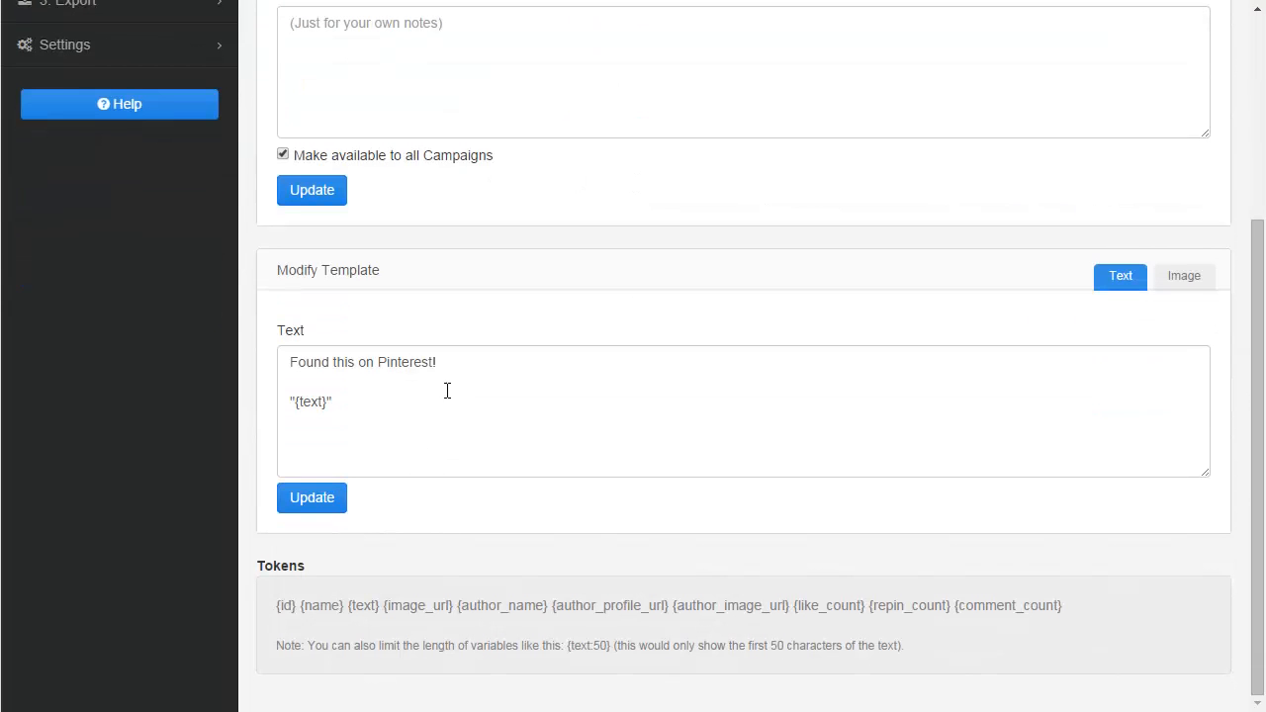
drag(471, 362, 254, 357)
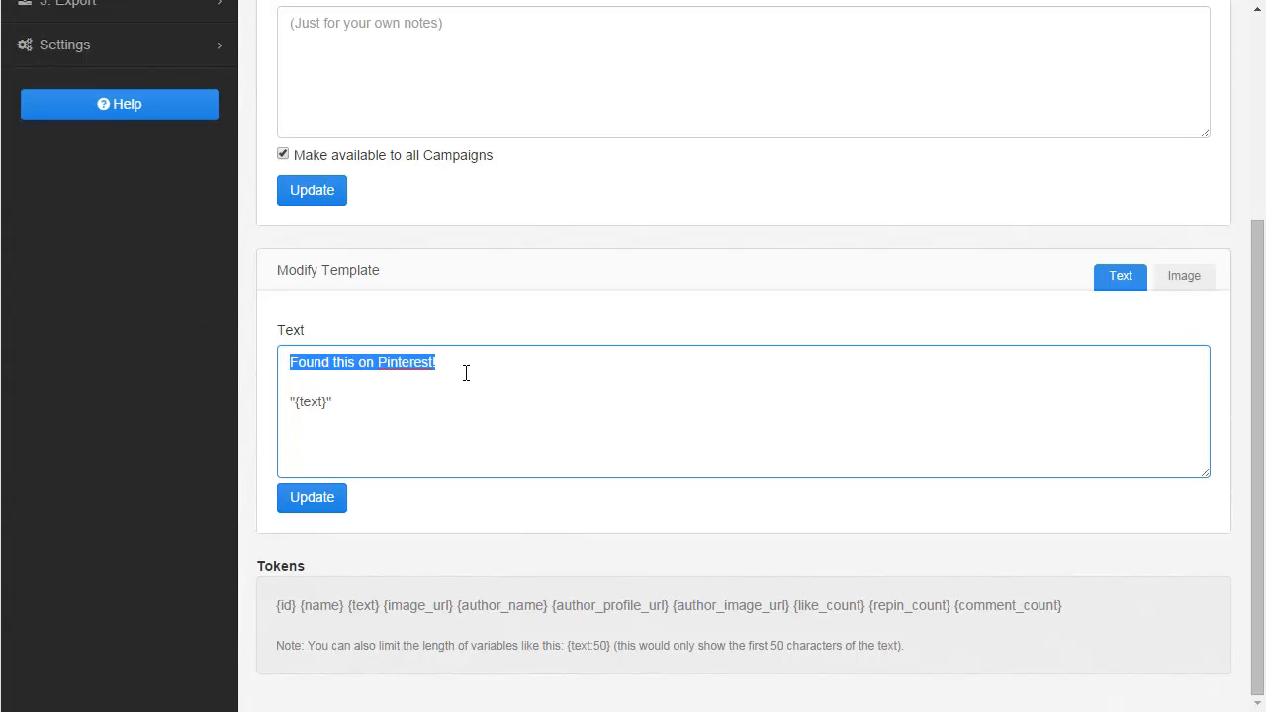
drag(342, 401, 255, 404)
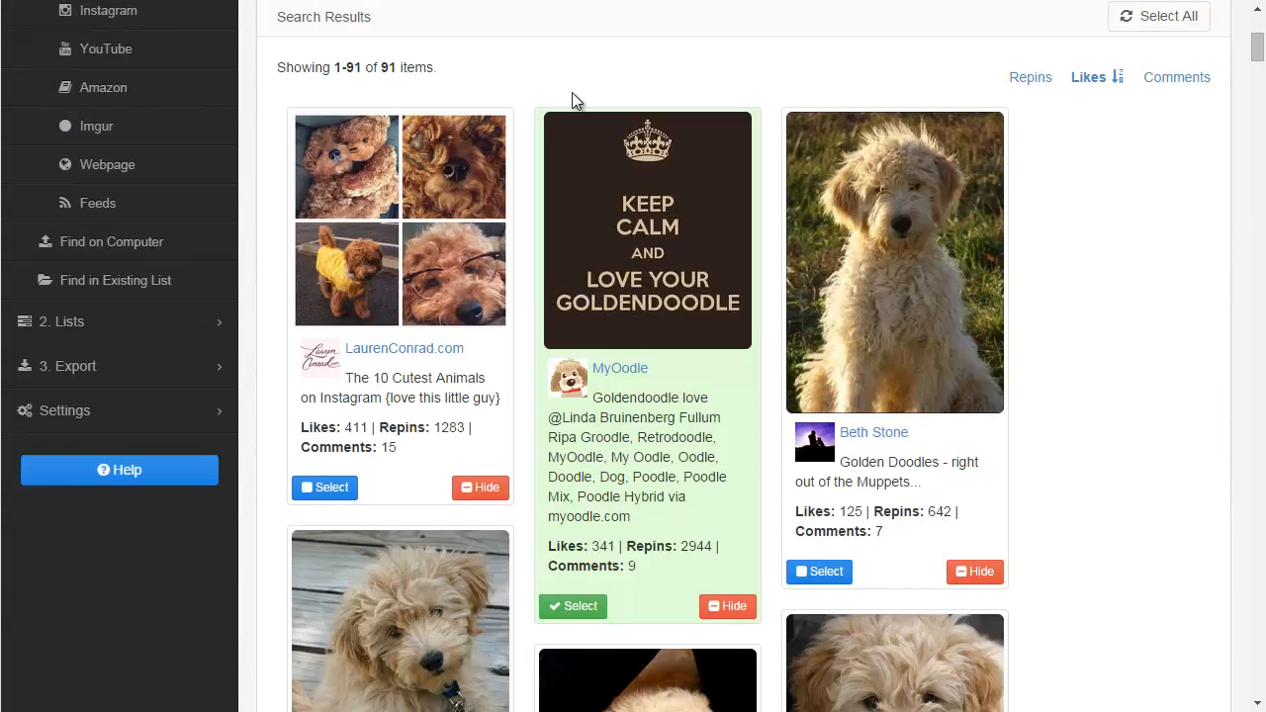
drag(593, 396, 669, 514)
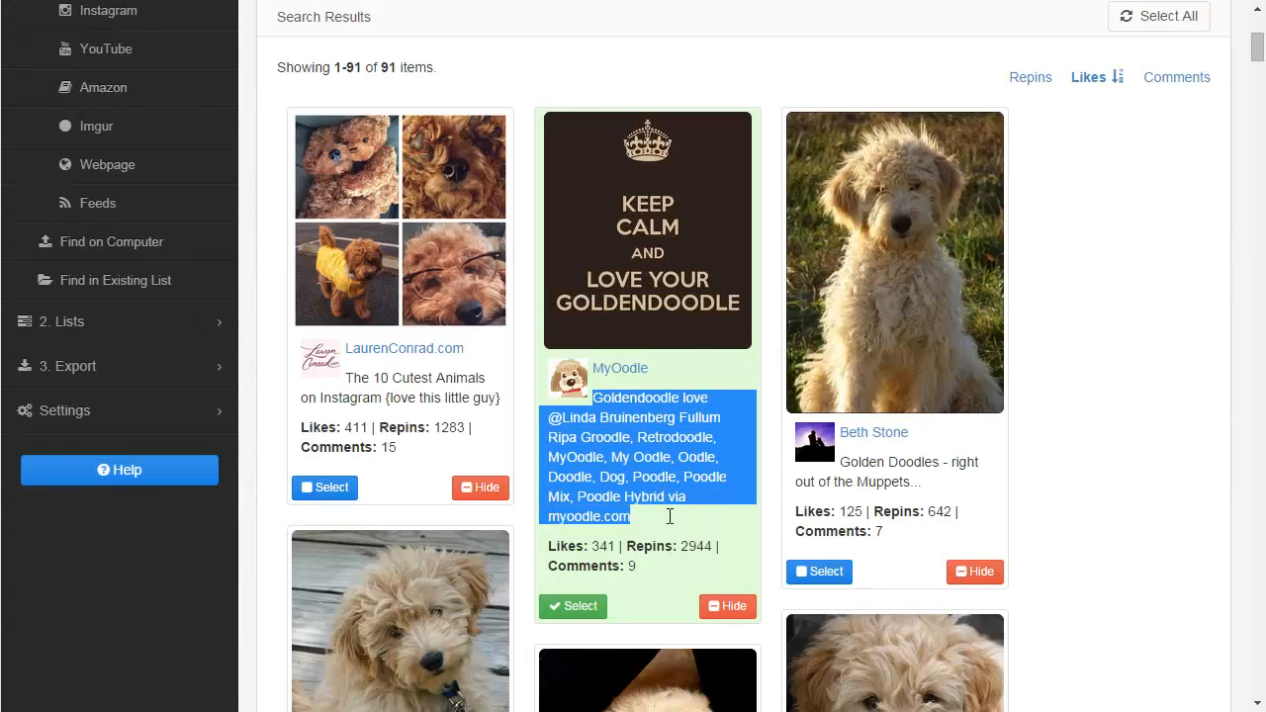
click(676, 526)
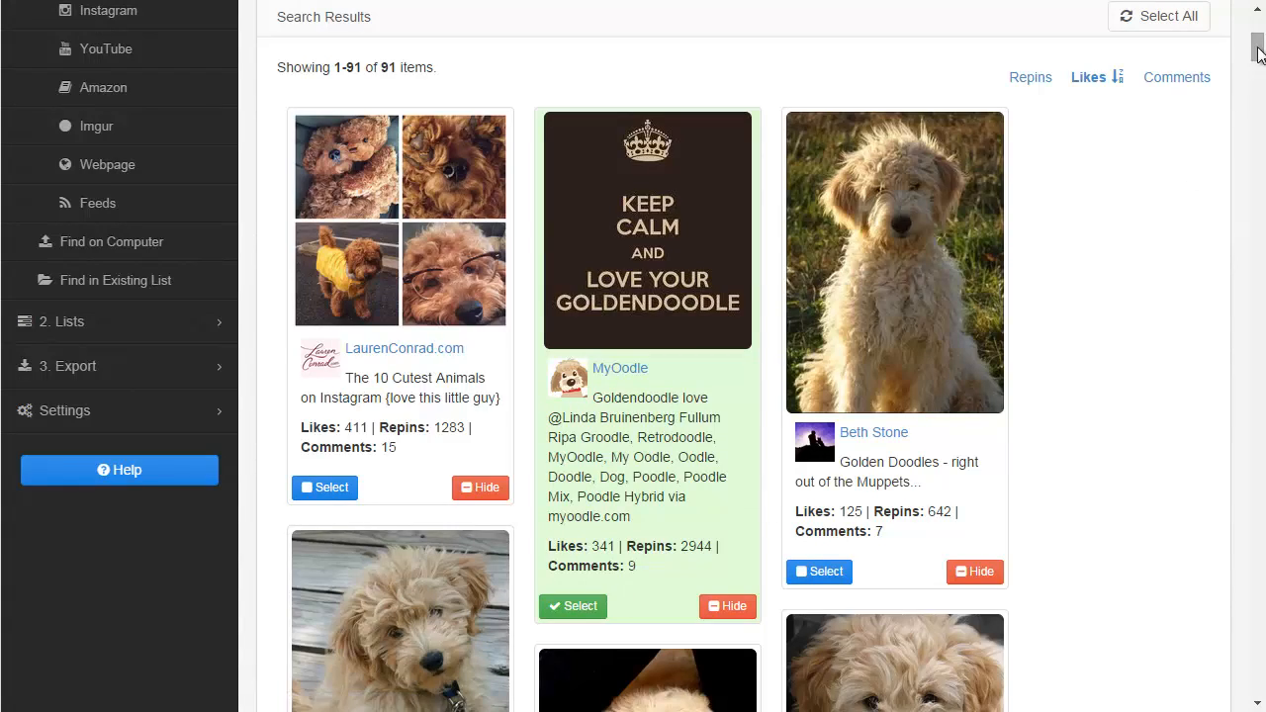
Add the selected pin to the list and open the list to review the formatted post.
drag(1256, 48, 1248, 704)
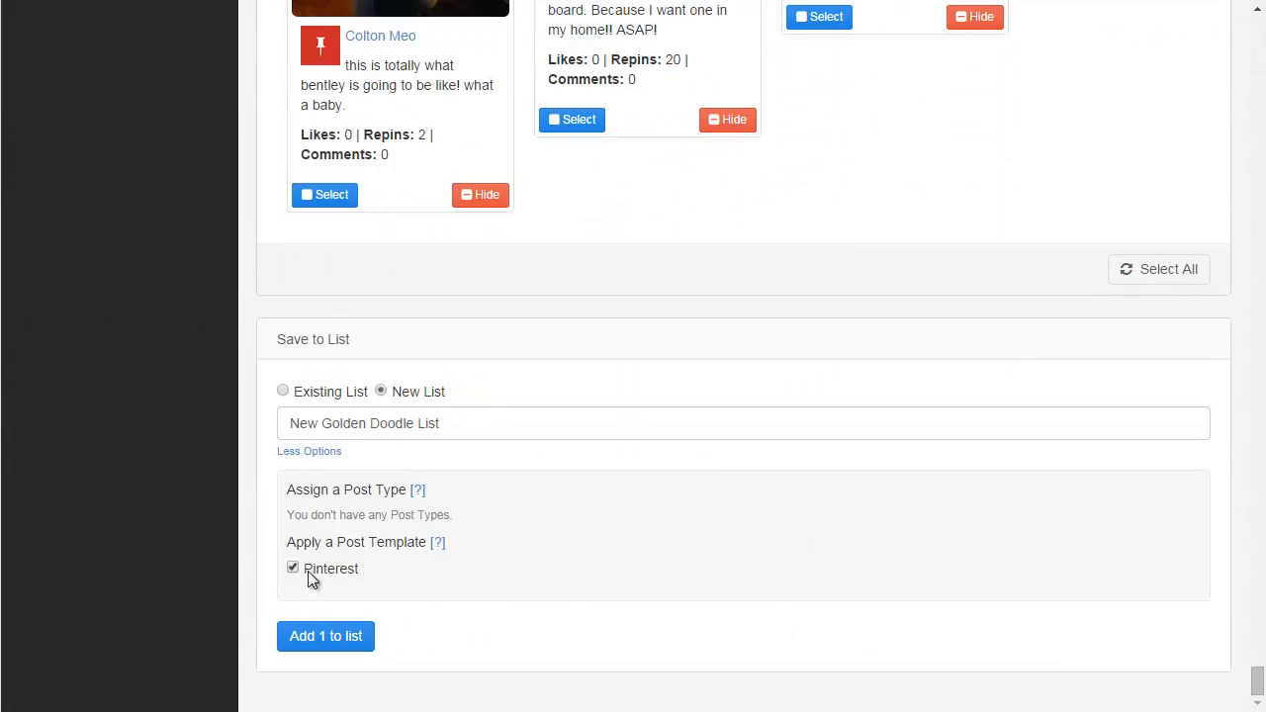
click(342, 642)
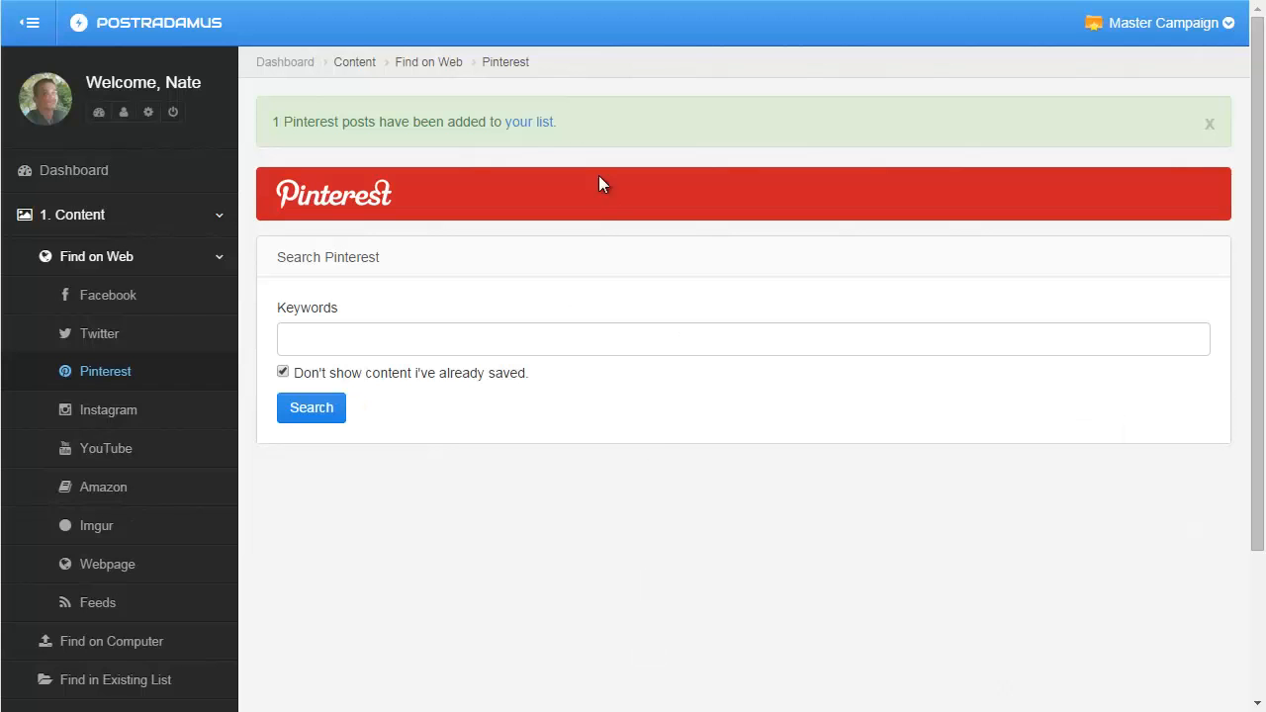
click(526, 121)
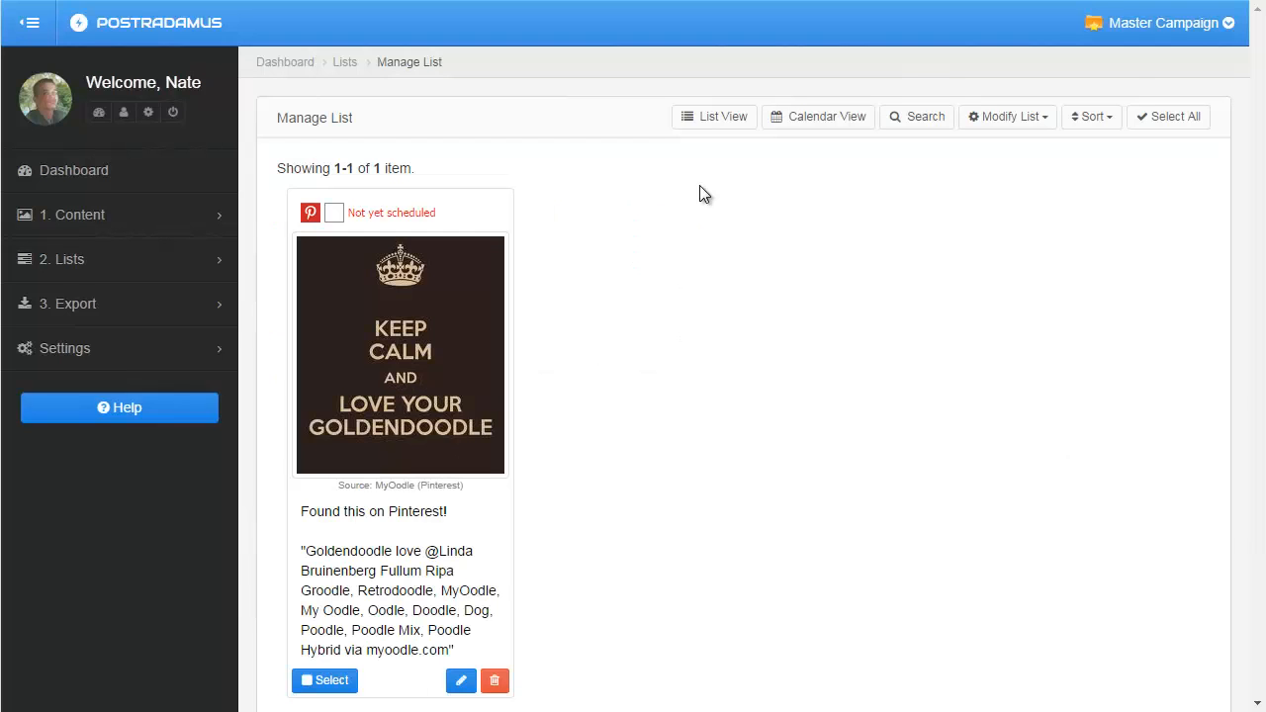
scroll(654, 238, down, 1)
triple_click(310, 412)
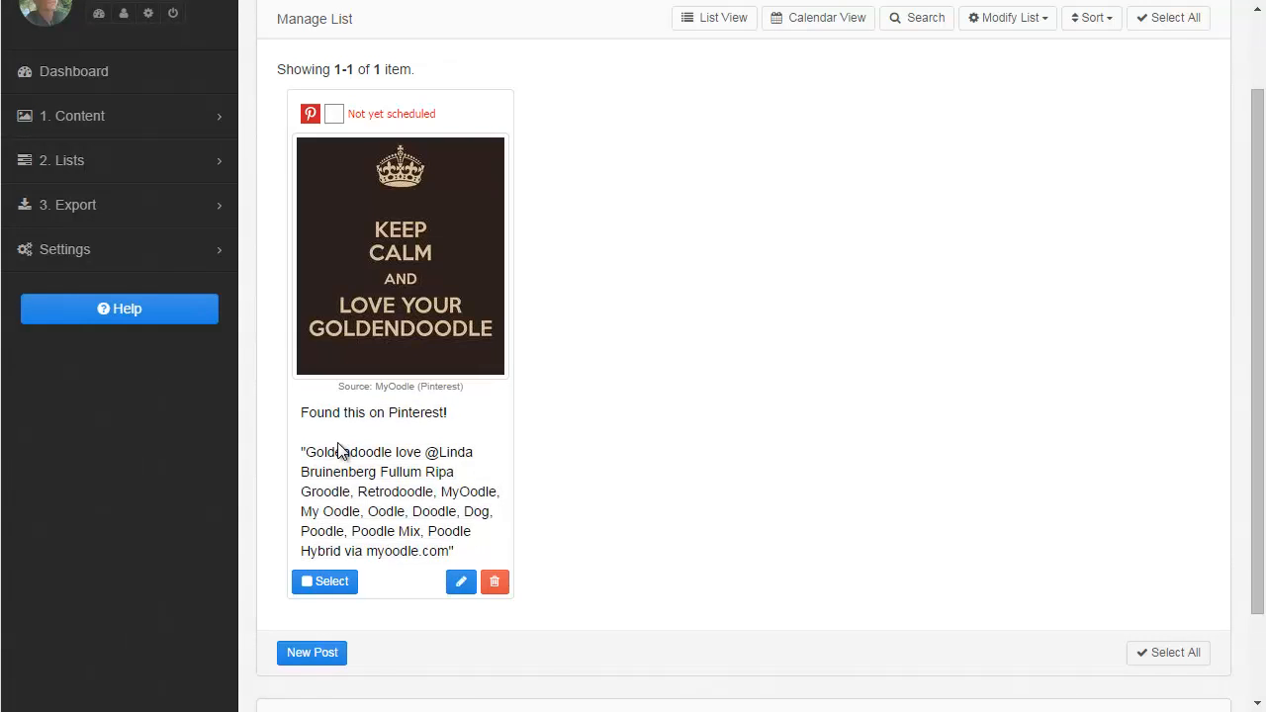
Append "via {author_name}" after "Found this on Pinterest" in the template text and update the template.
scroll(758, 451, up, 1)
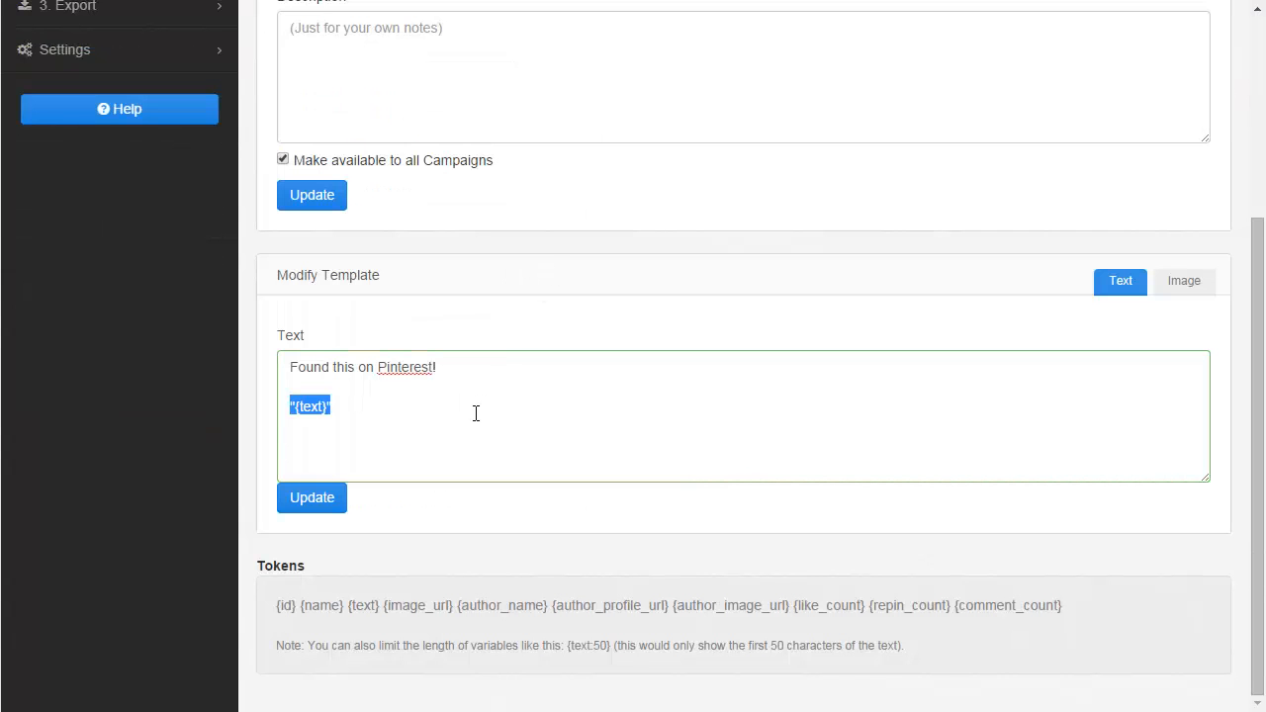
click(476, 414)
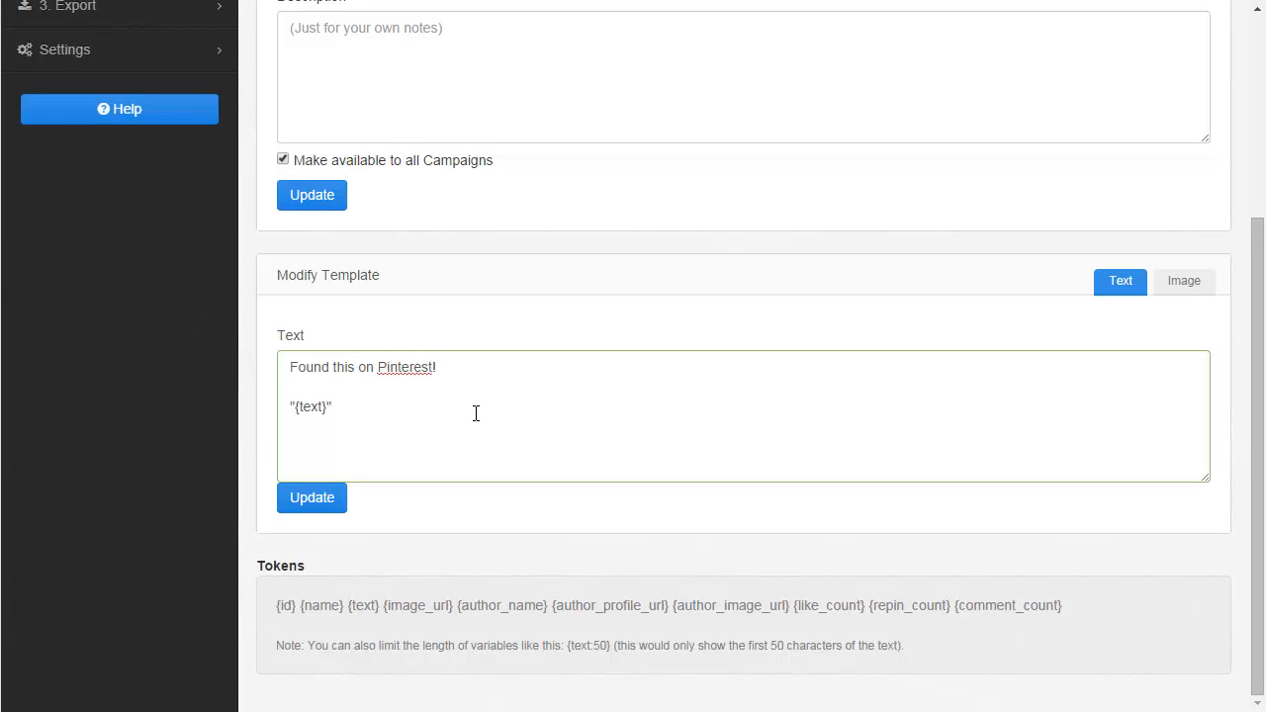
click(458, 368)
key(BackSpace)
text(via {author_name})
drag(458, 367, 552, 366)
click(552, 367)
click(327, 498)
Rewrite the template's first line as "This image had {like_count} likes on Pinterest via {author_name}".
click(415, 428)
key(ctrl+shift+Left)
key(ctrl+shift+Left)
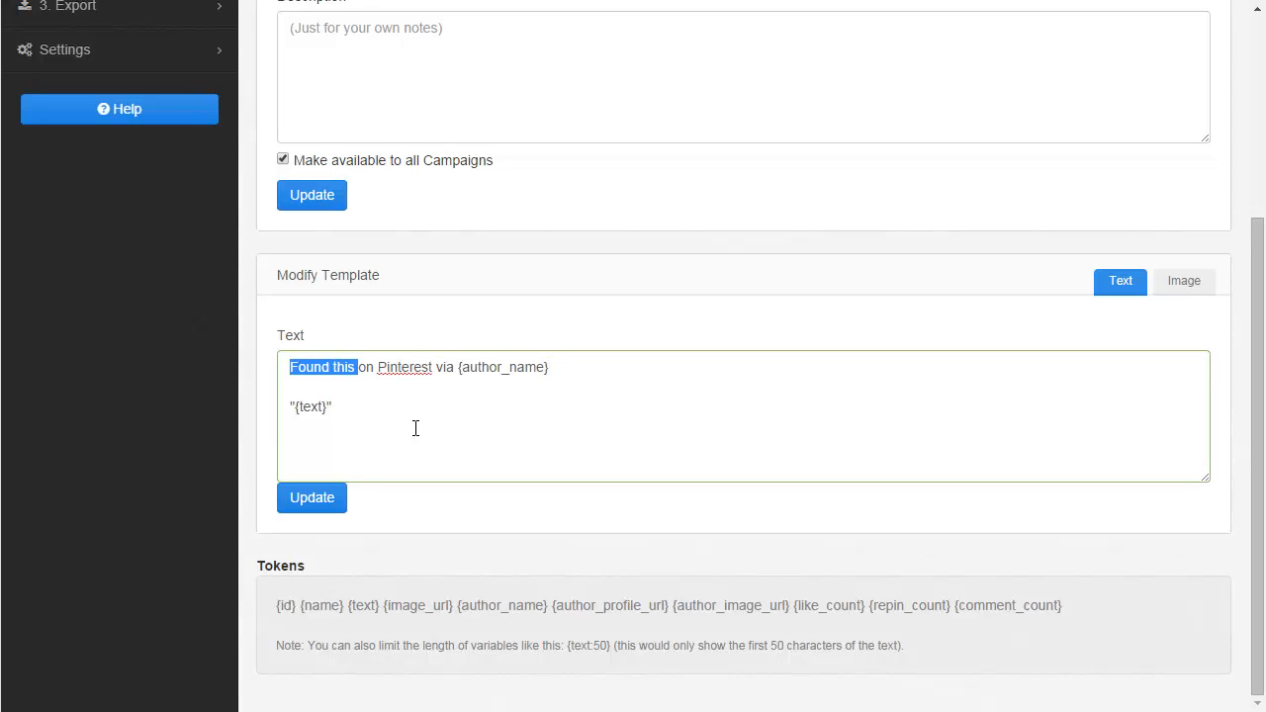
text(This post had)
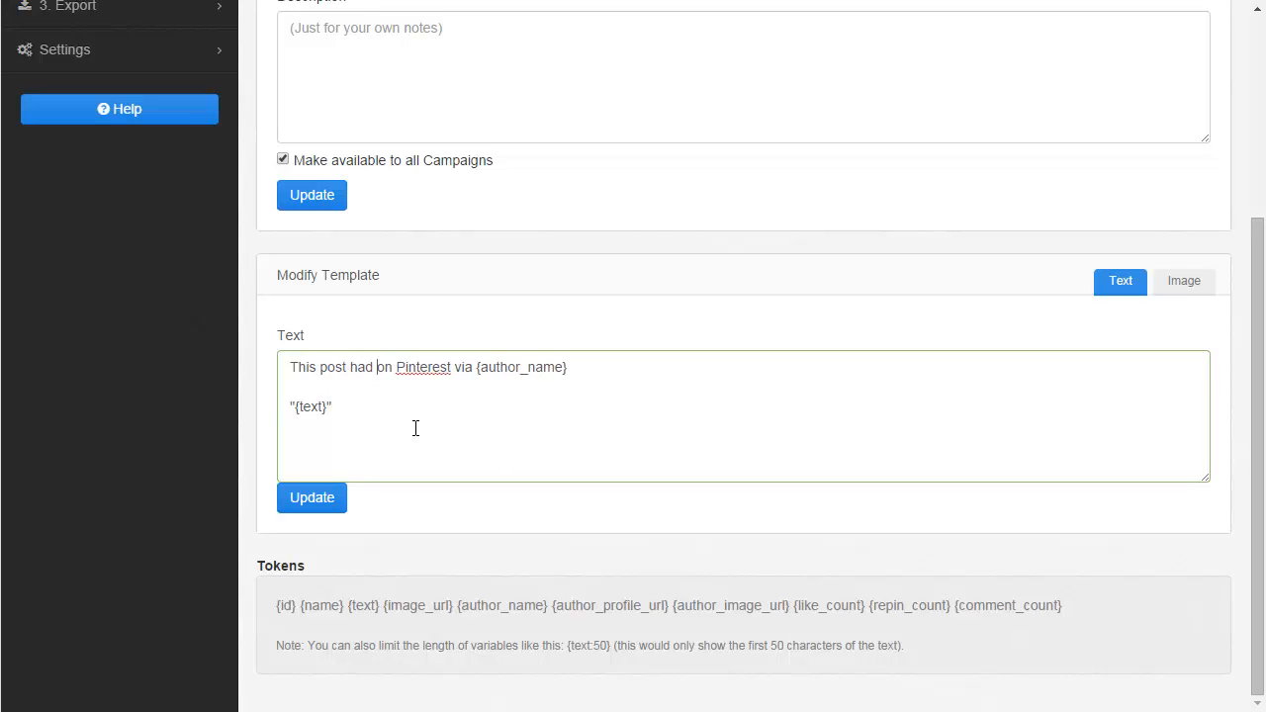
key(ctrl+shift+Left)
key(ctrl+shift+Left)
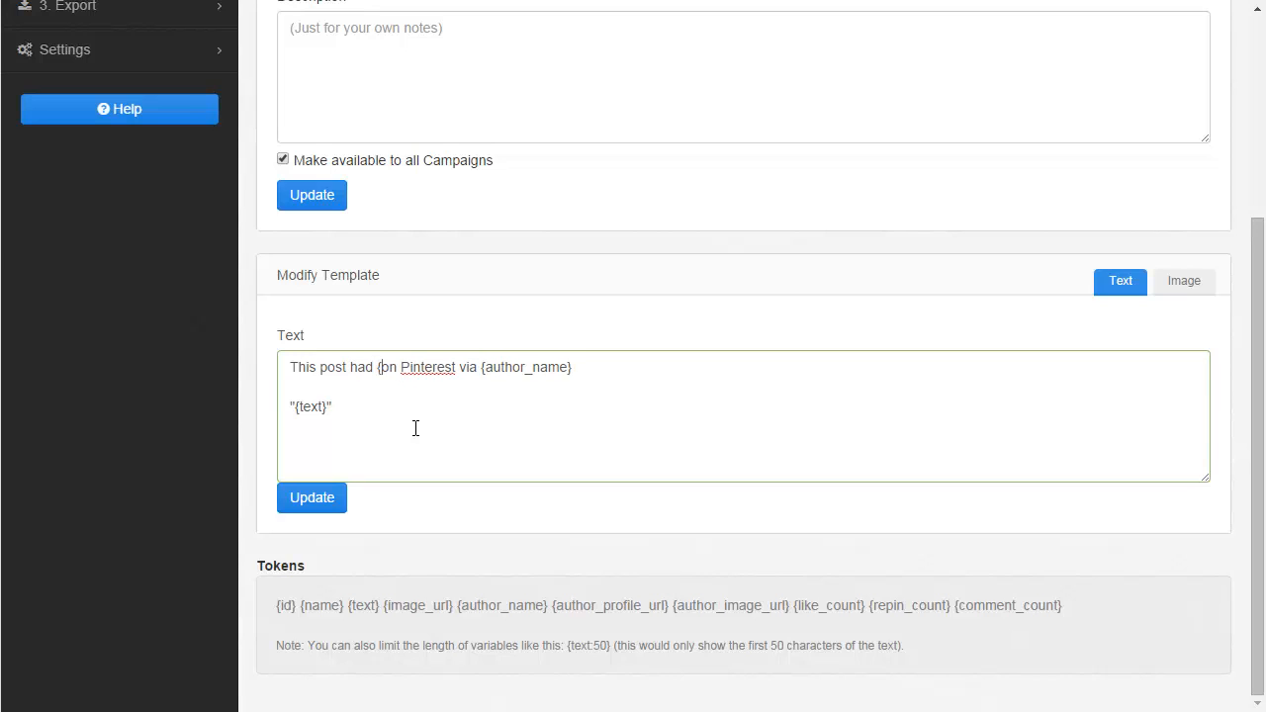
key(BackSpace)
text(image)
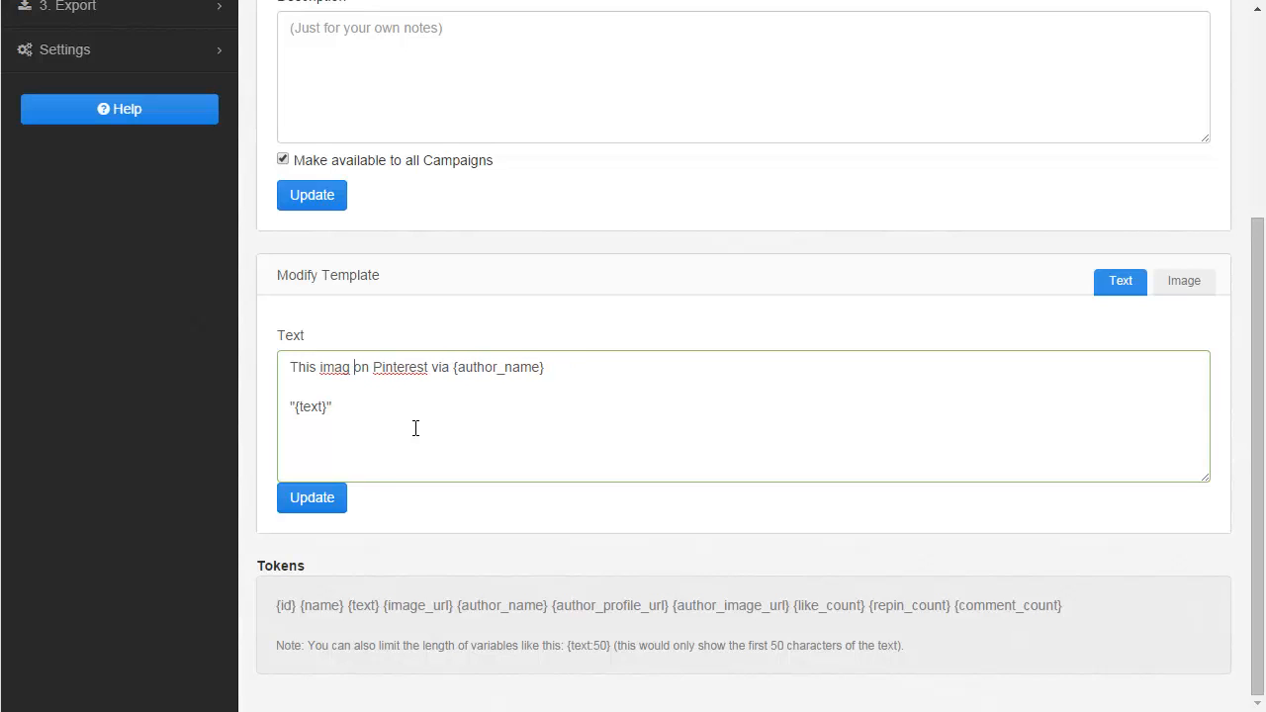
text( had )
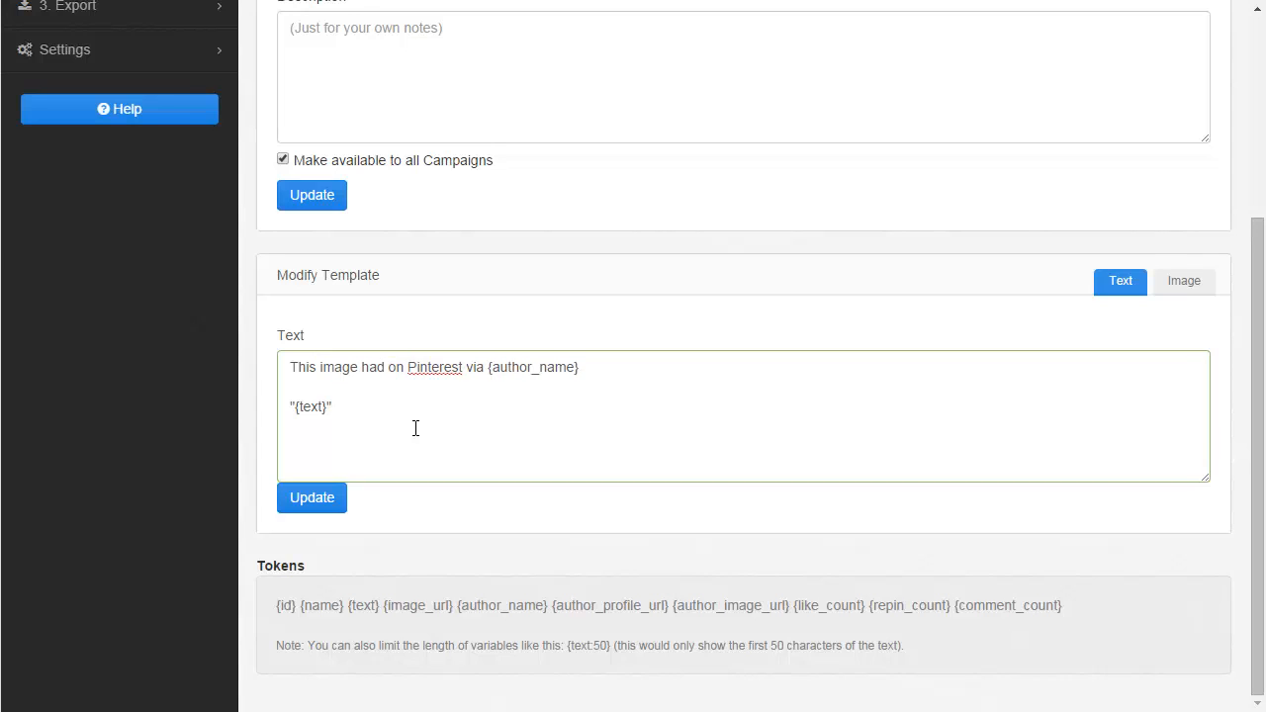
text({like)
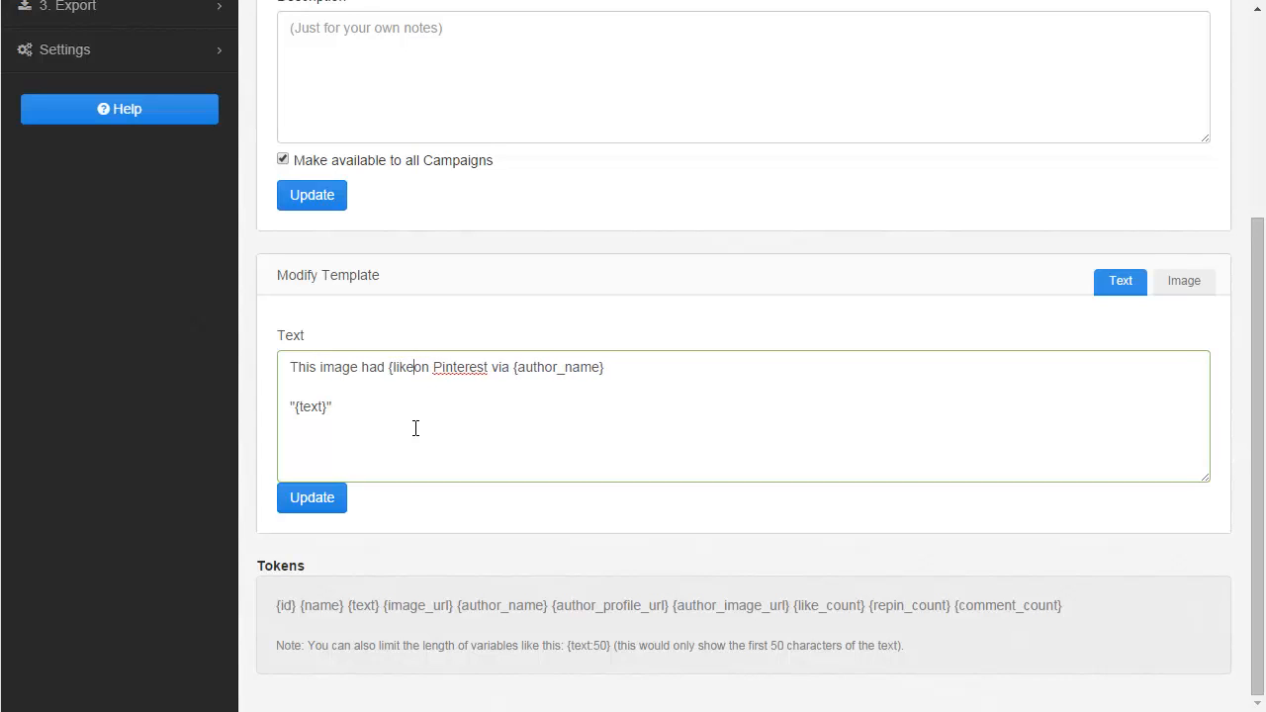
text(_count})
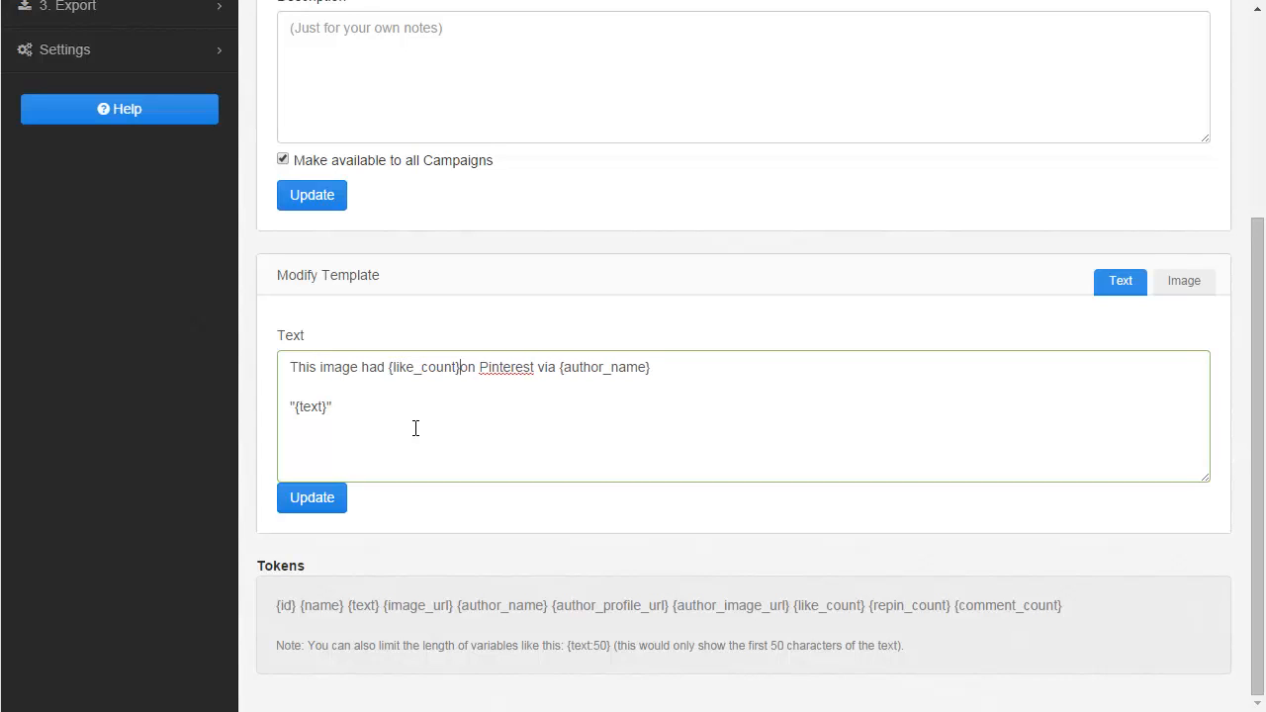
text( like)
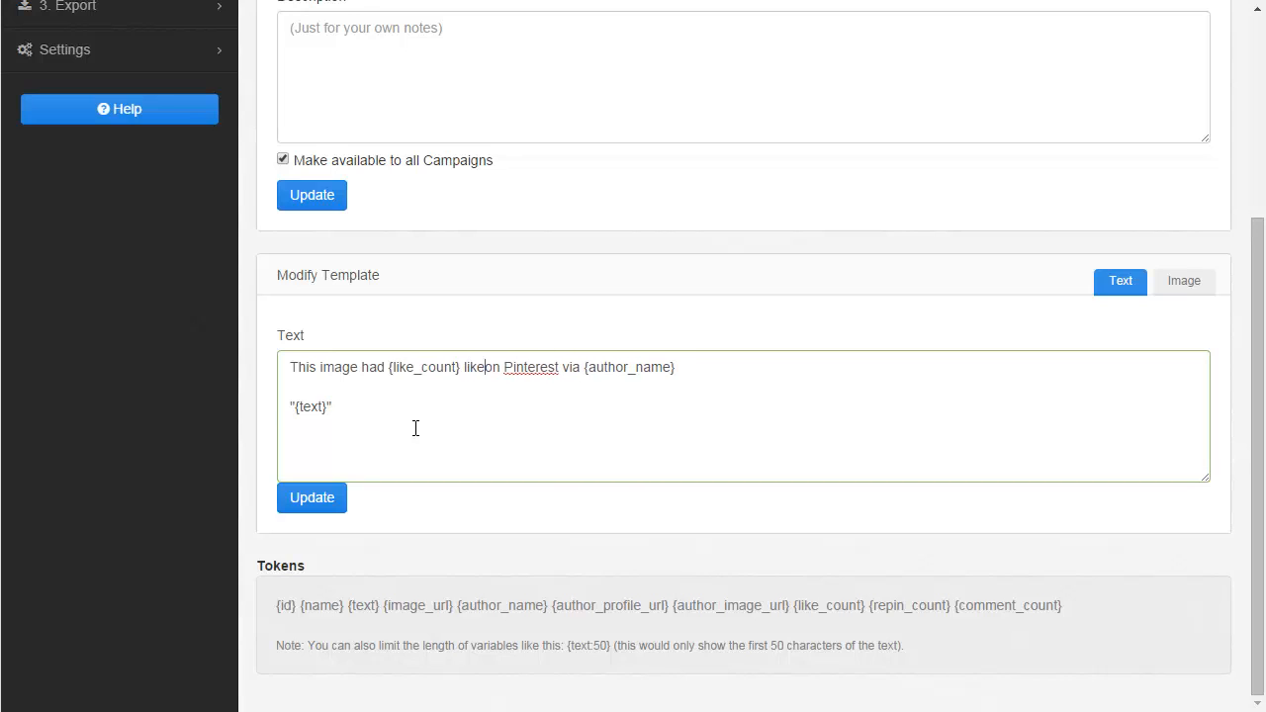
text(s)
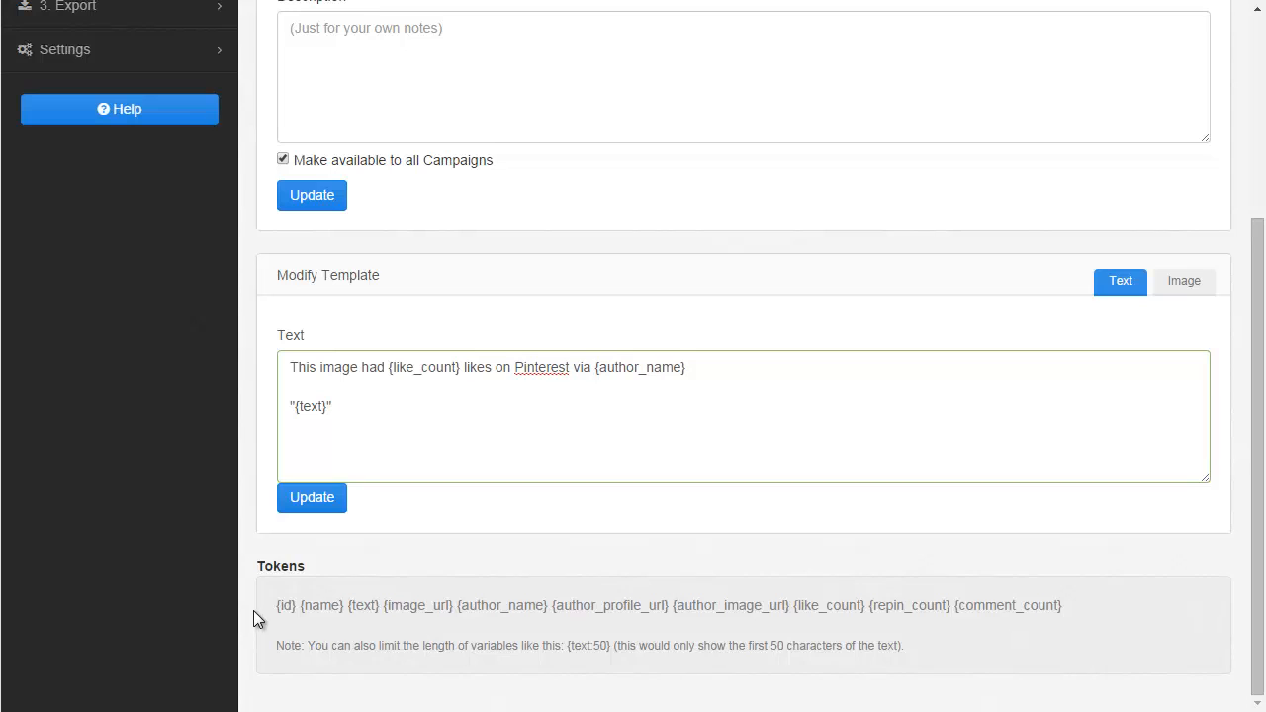
Clear all text from the template's Text field.
drag(274, 605, 346, 606)
click(497, 555)
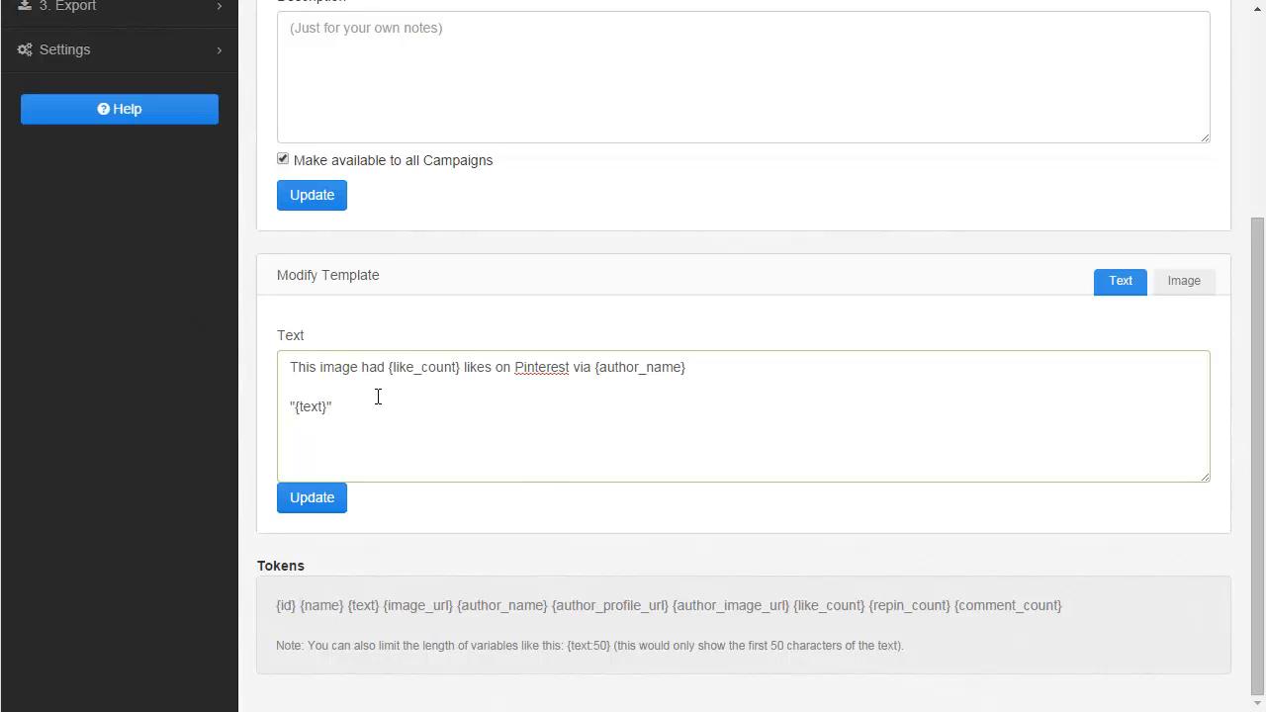
click(565, 401)
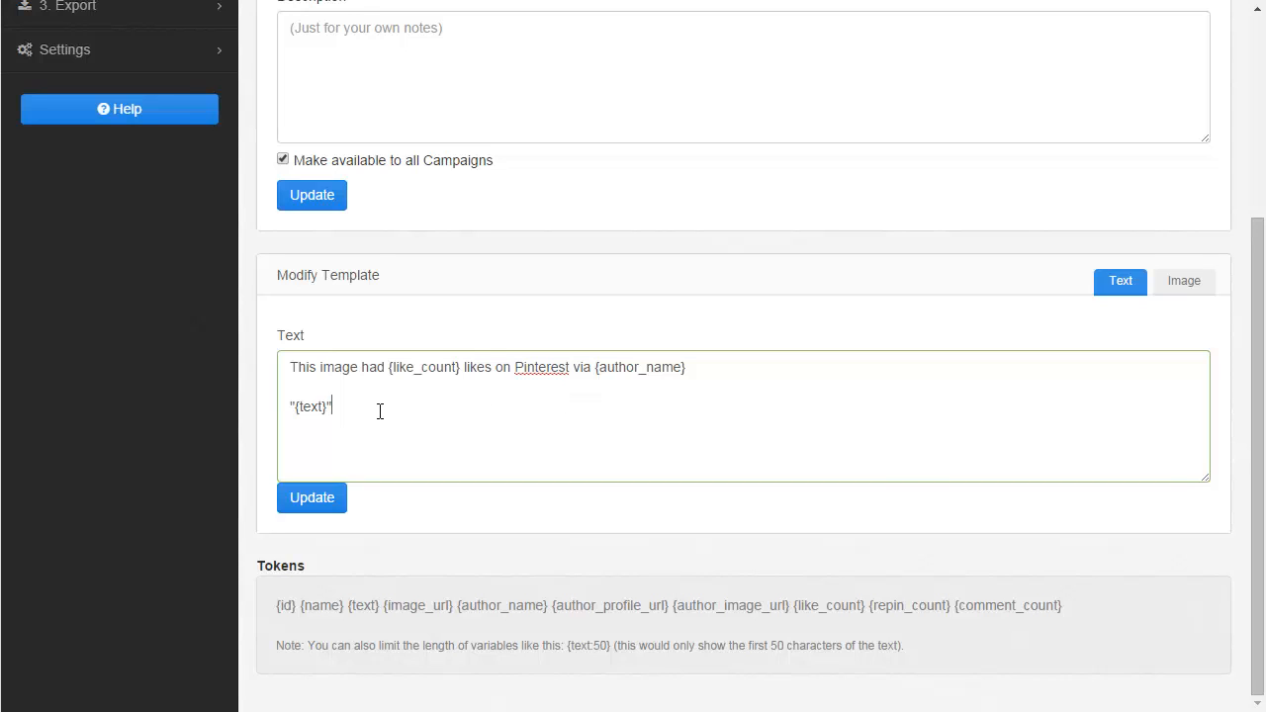
key(ctrl+a)
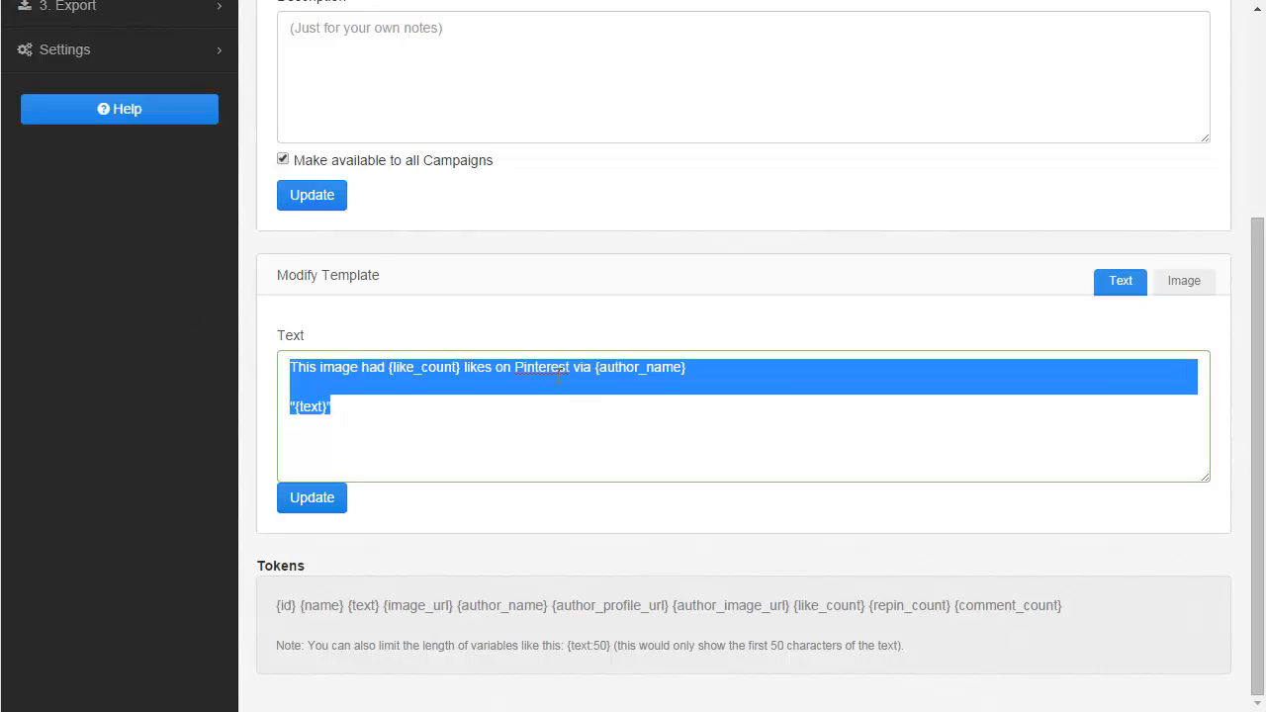
key(BackSpace)
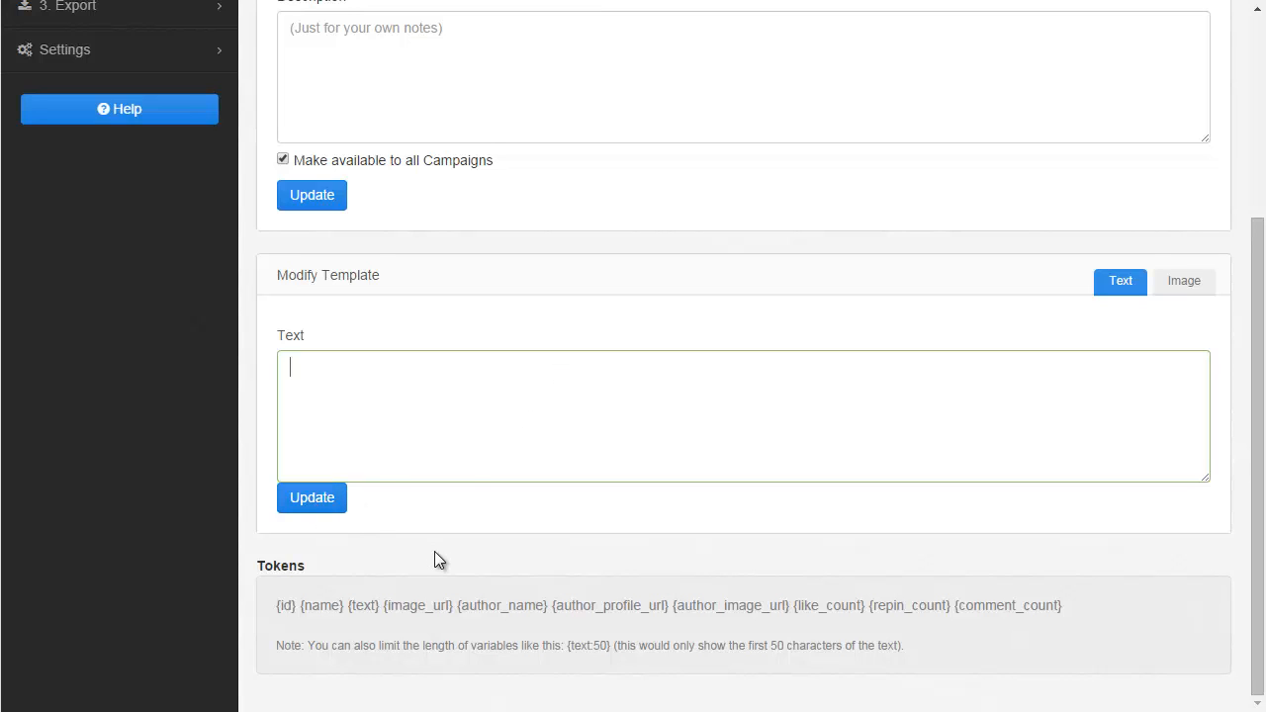
Clear the saved pin's post text in the list and save the empty post.
click(411, 0)
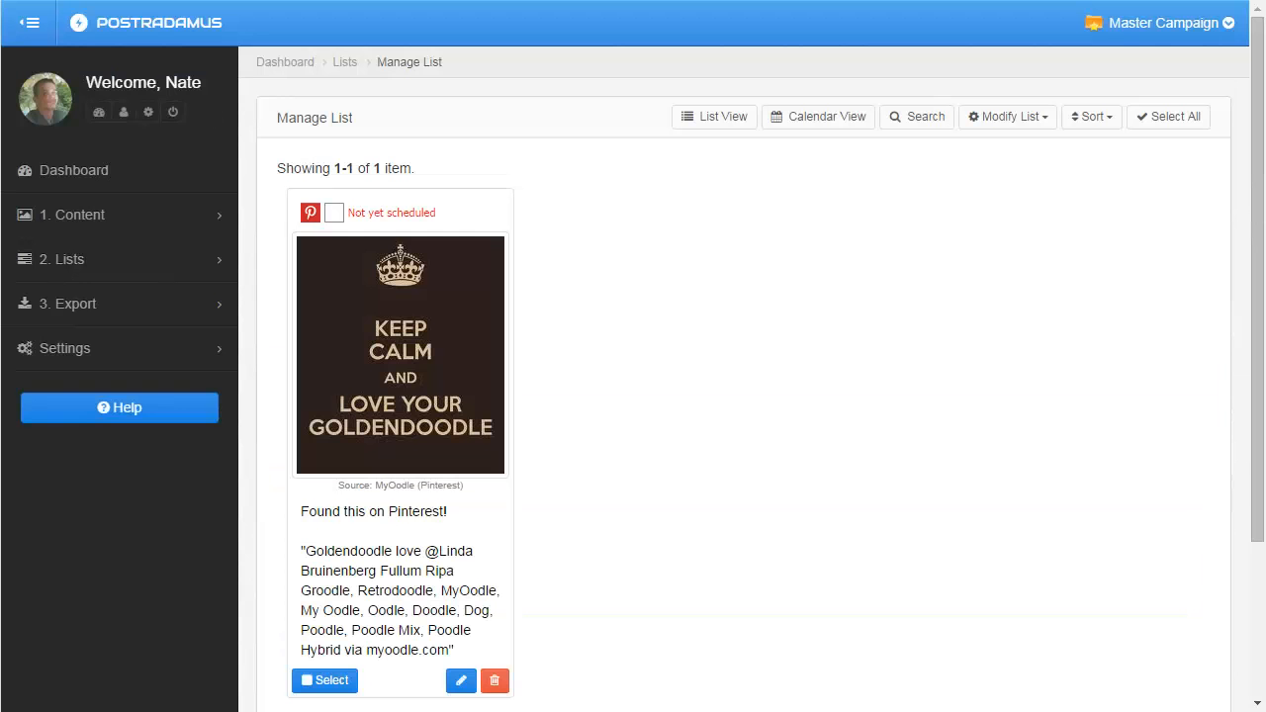
click(351, 570)
triple_click(399, 563)
key(BackSpace)
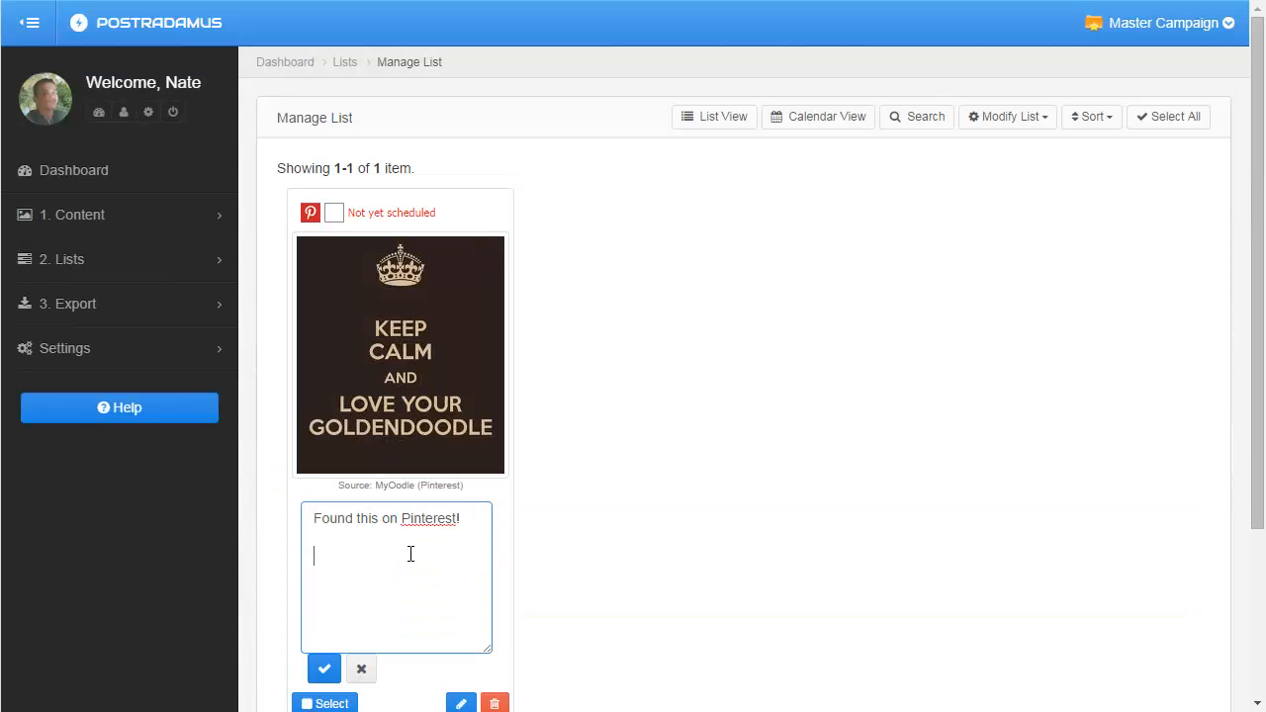
key(ctrl+a)
key(BackSpace)
click(325, 669)
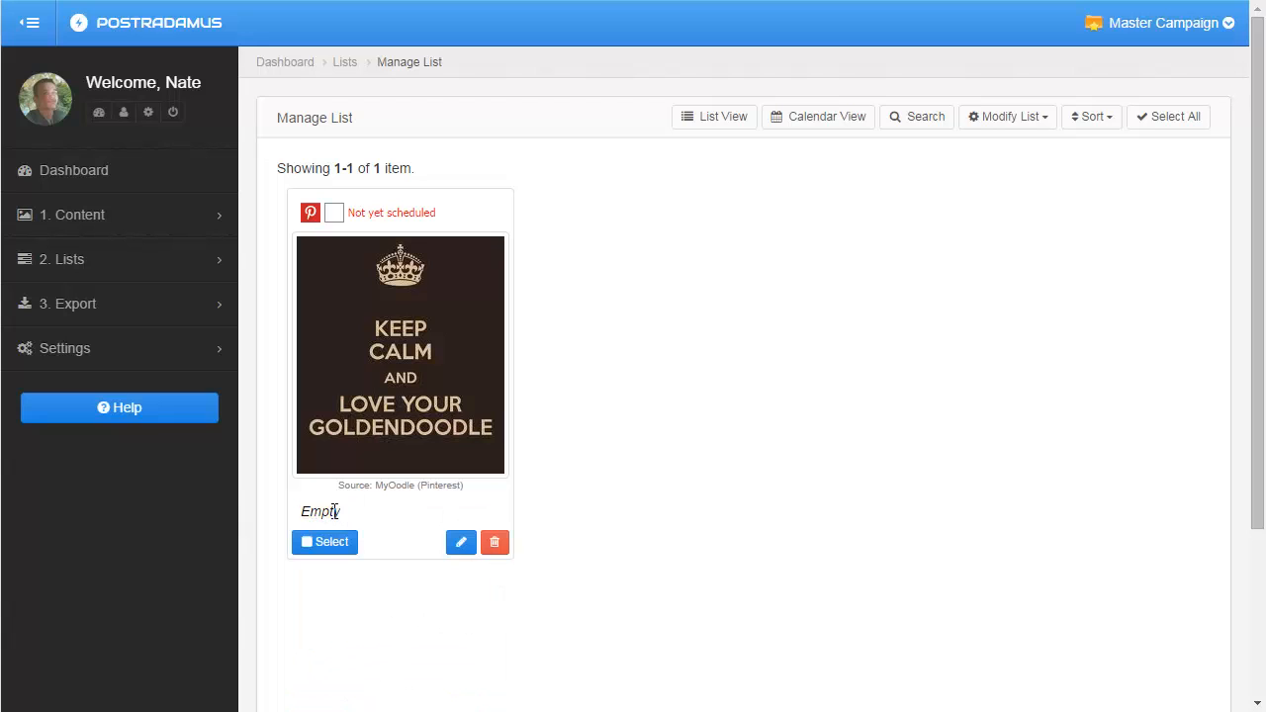
click(334, 512)
click(362, 670)
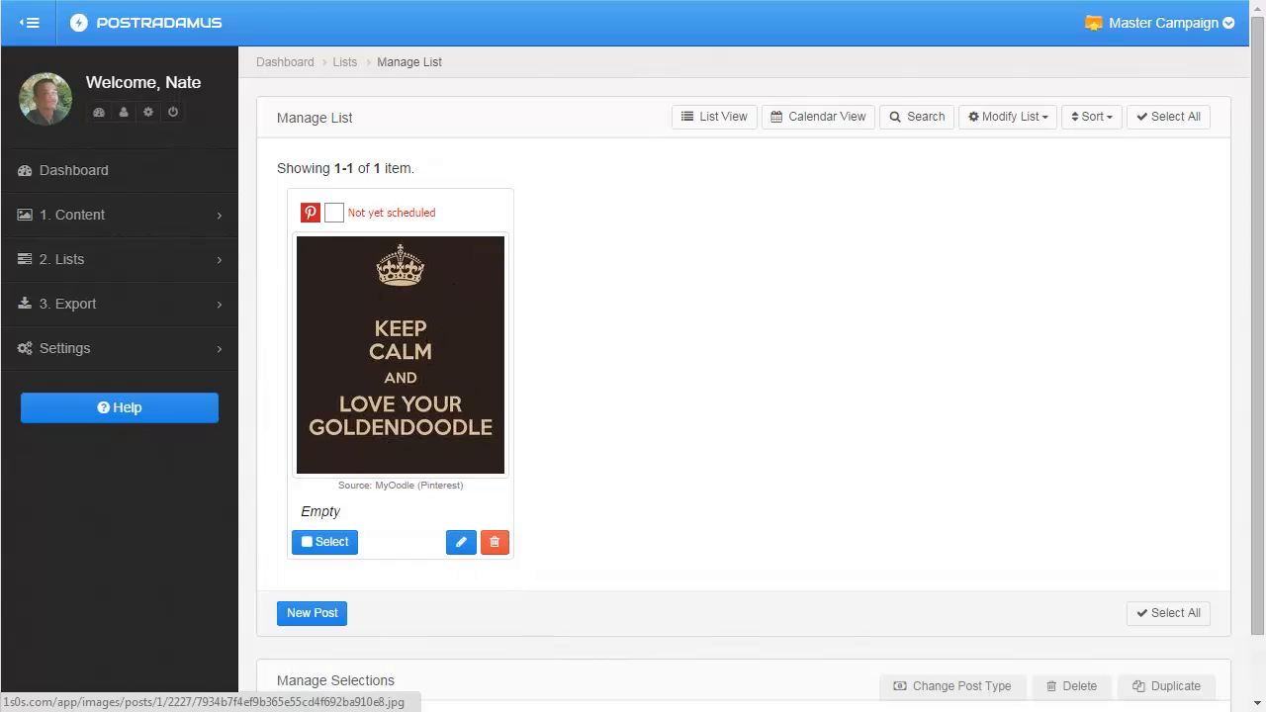
click(445, 2)
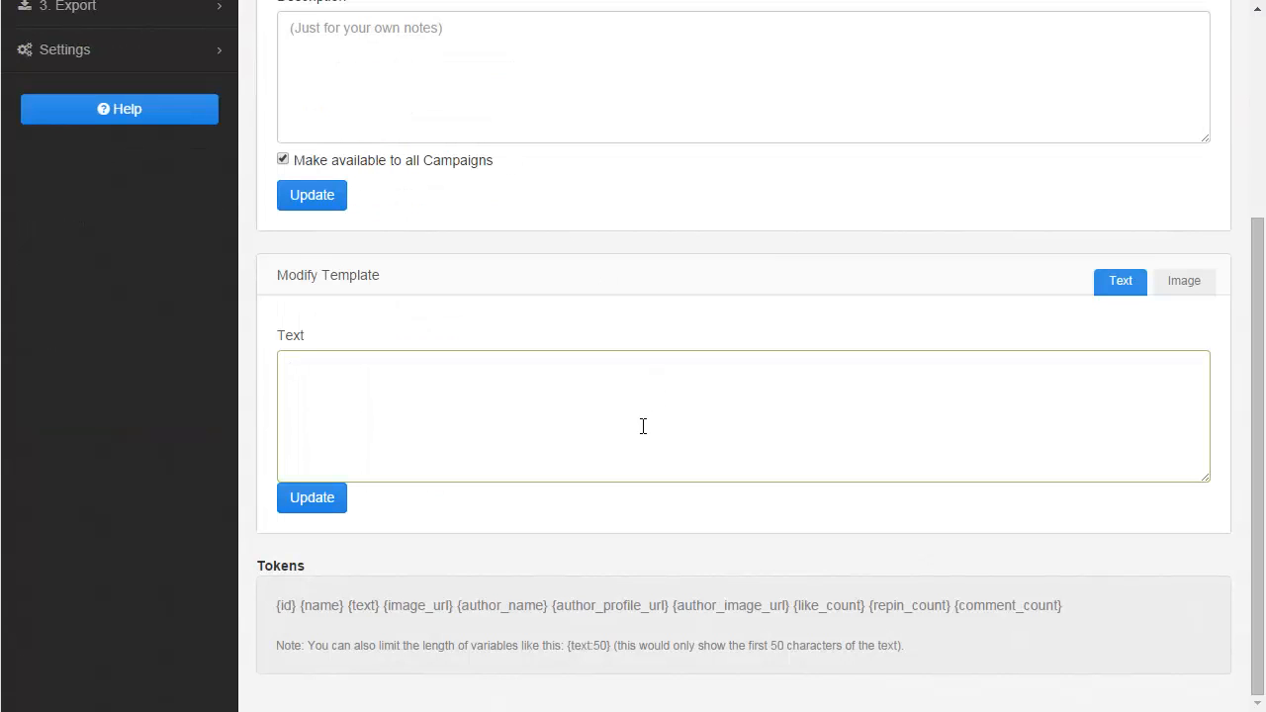
text({)
text(tex)
text(t)
text(:100})
key(ctrl+a)
key(BackSpace)
Write the template text as "{text}", a blank line, then "[Visit my website at GoldenDoodle.com today!".
text({text})
key(Return)
key(Return)
text([visit)
key(BackSpace)
key(BackSpace)
key(BackSpace)
key(BackSpace)
key(BackSpace)
text(Visis)
key(BackSpace)
key(BackSpace)
text(sit)
key(BackSpace)
key(BackSpace)
key(BackSpace)
text(it my website at )
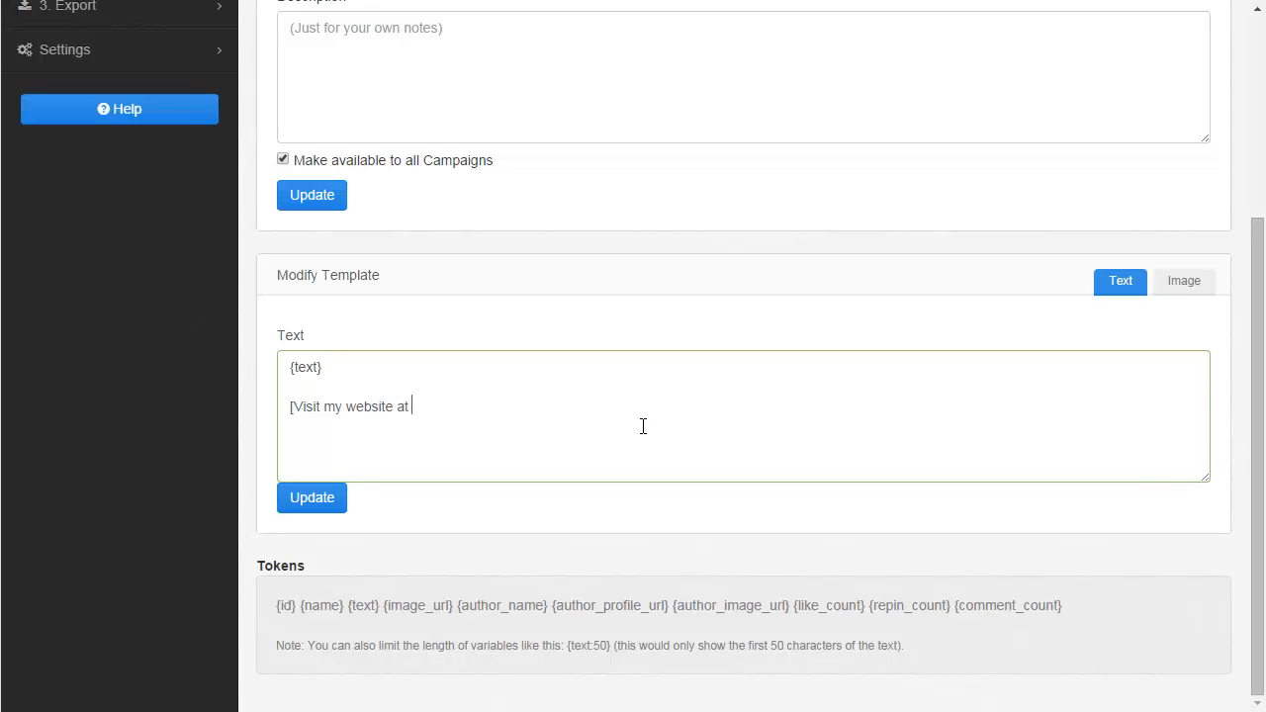
text(GoldenDoodle.com today!)
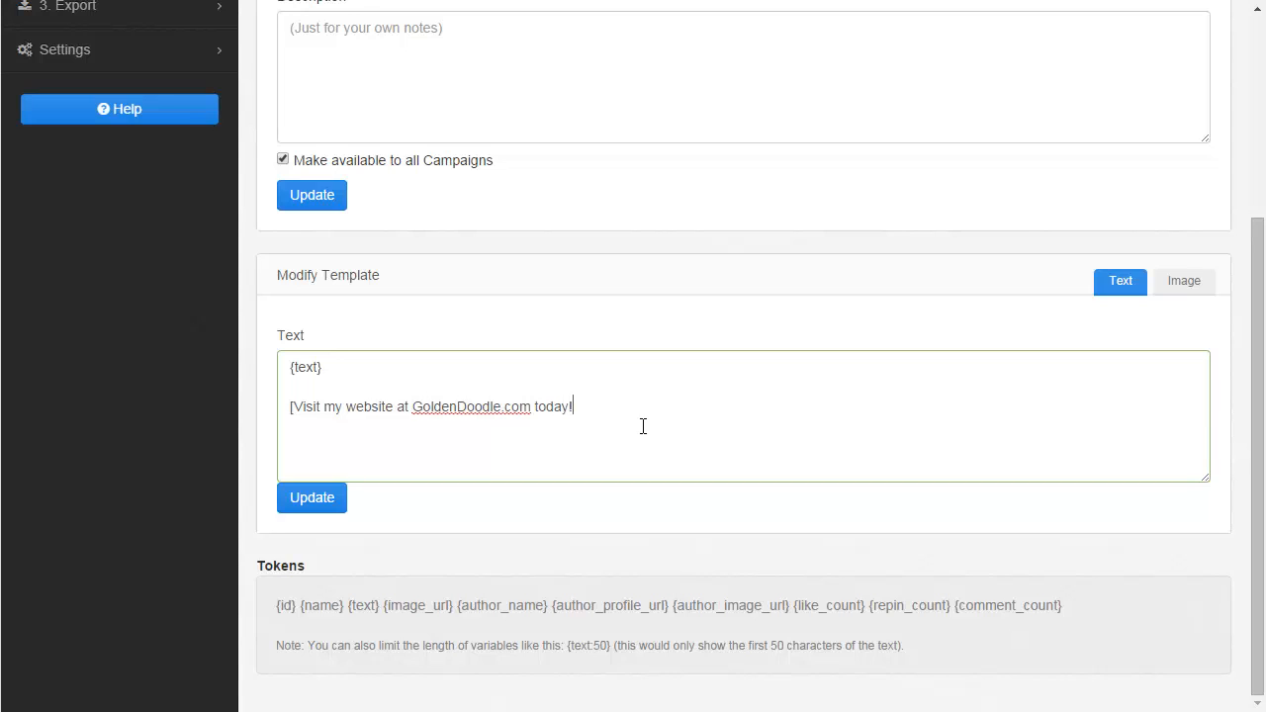
key(Home)
key(Delete)
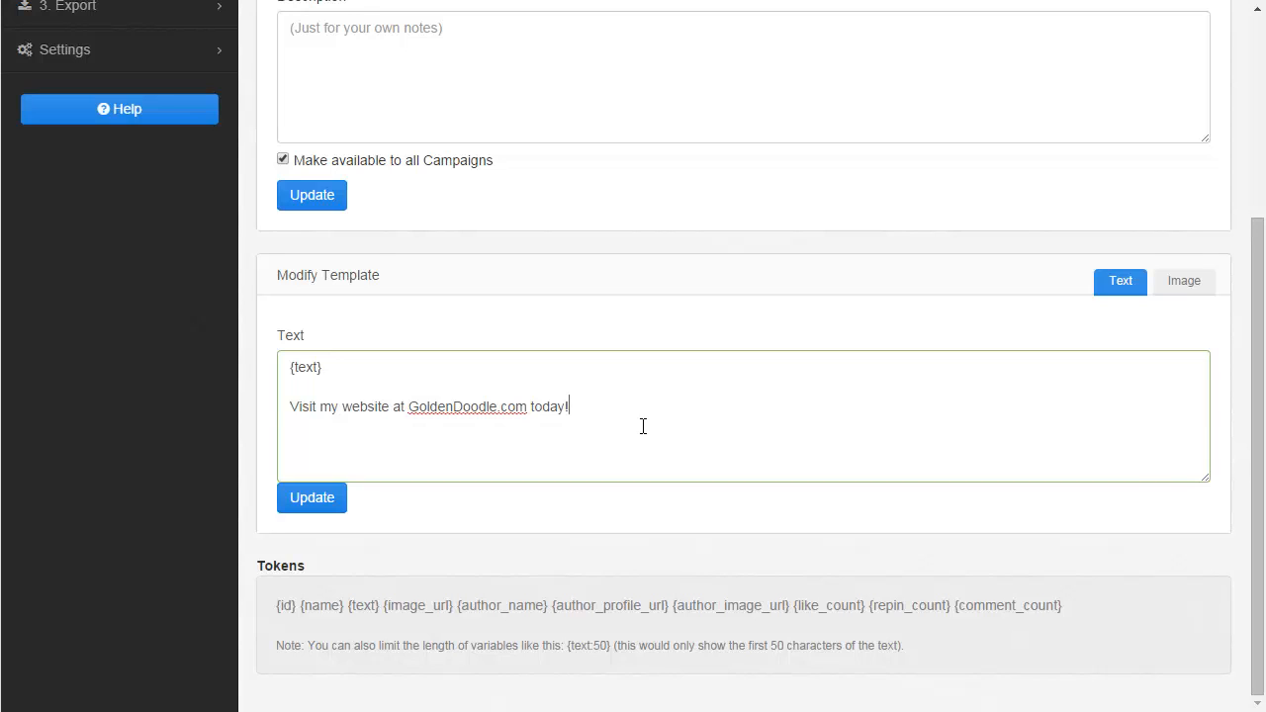
text([)
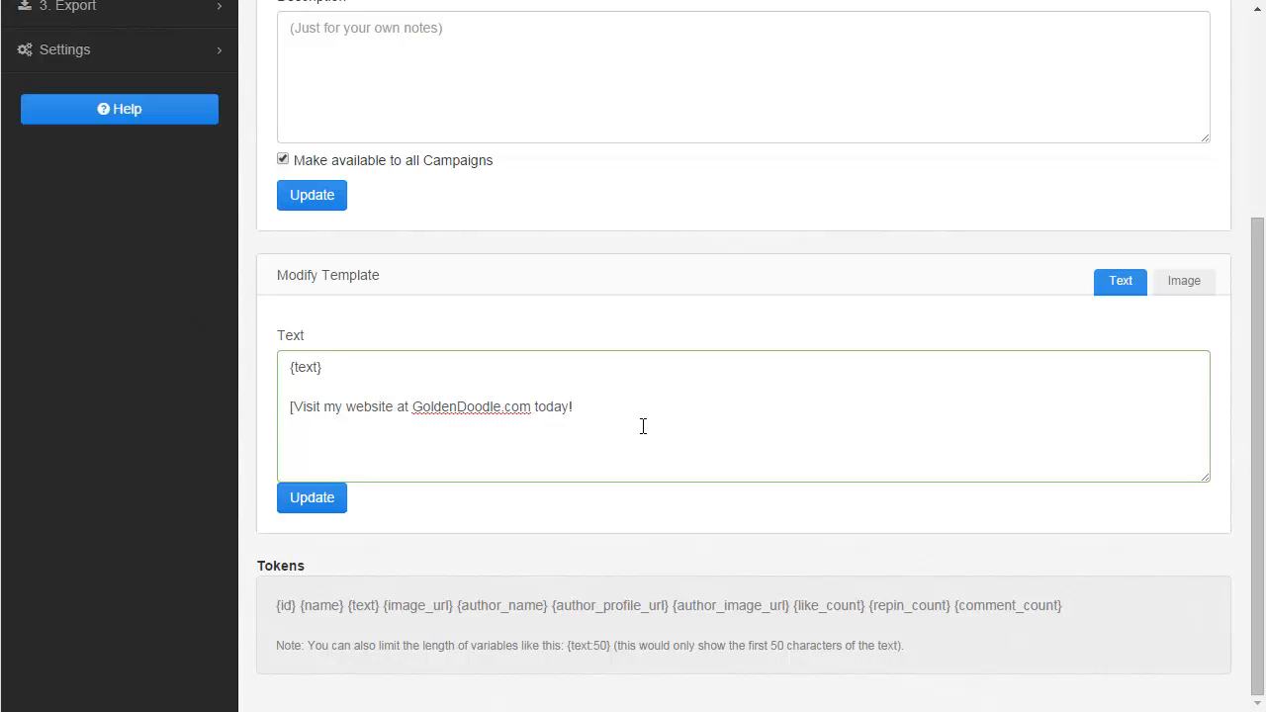
text(]Also check out Golden D)
Append "|Also check out GoldenDoodle.com for more Golden Doodles]" to the template's second line.
key(BackSpace)
key(BackSpace)
text(Dood e)
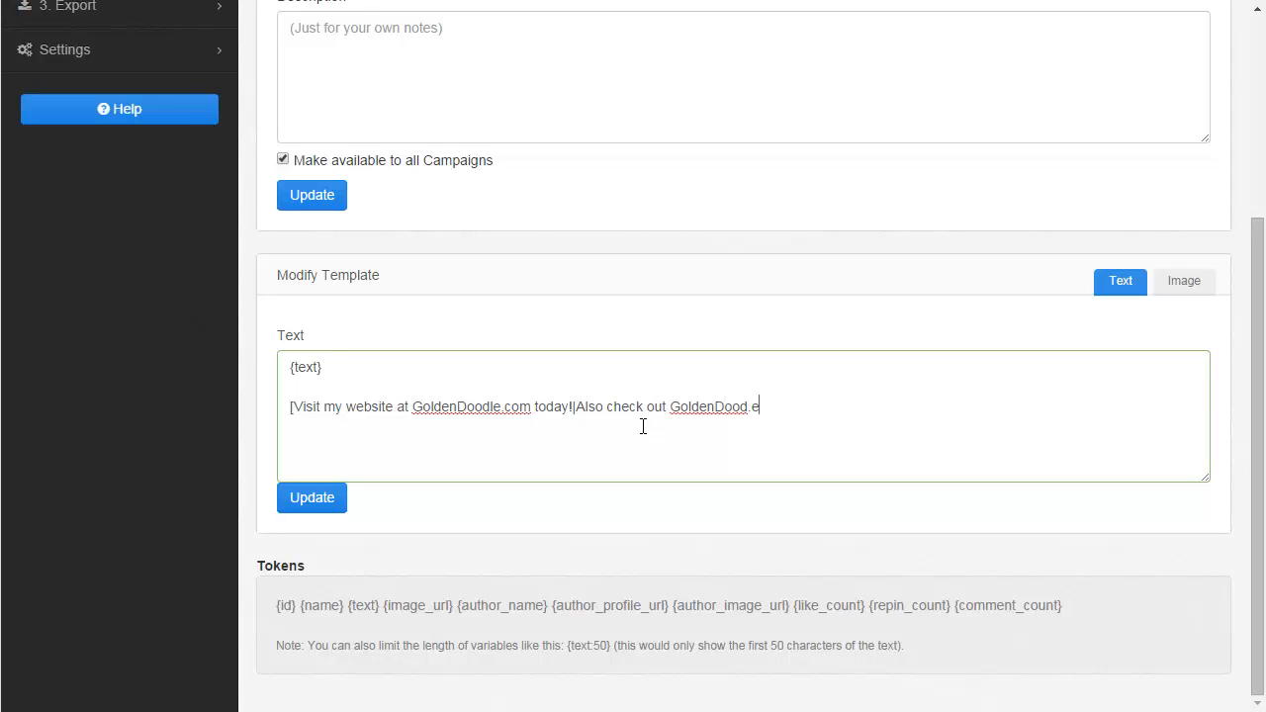
key(BackSpace)
key(BackSpace)
text(le.com for more Golden Doodles)
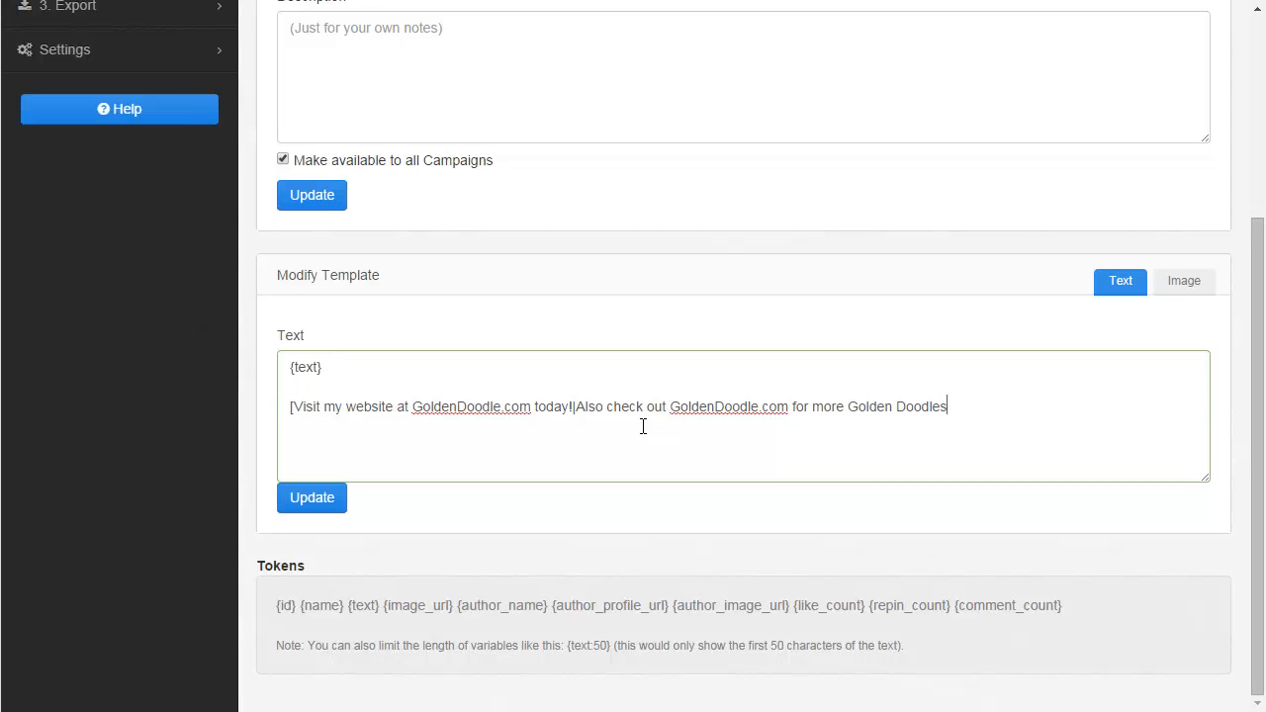
text(])
Update the post template with the new alternating text.
drag(302, 406, 950, 403)
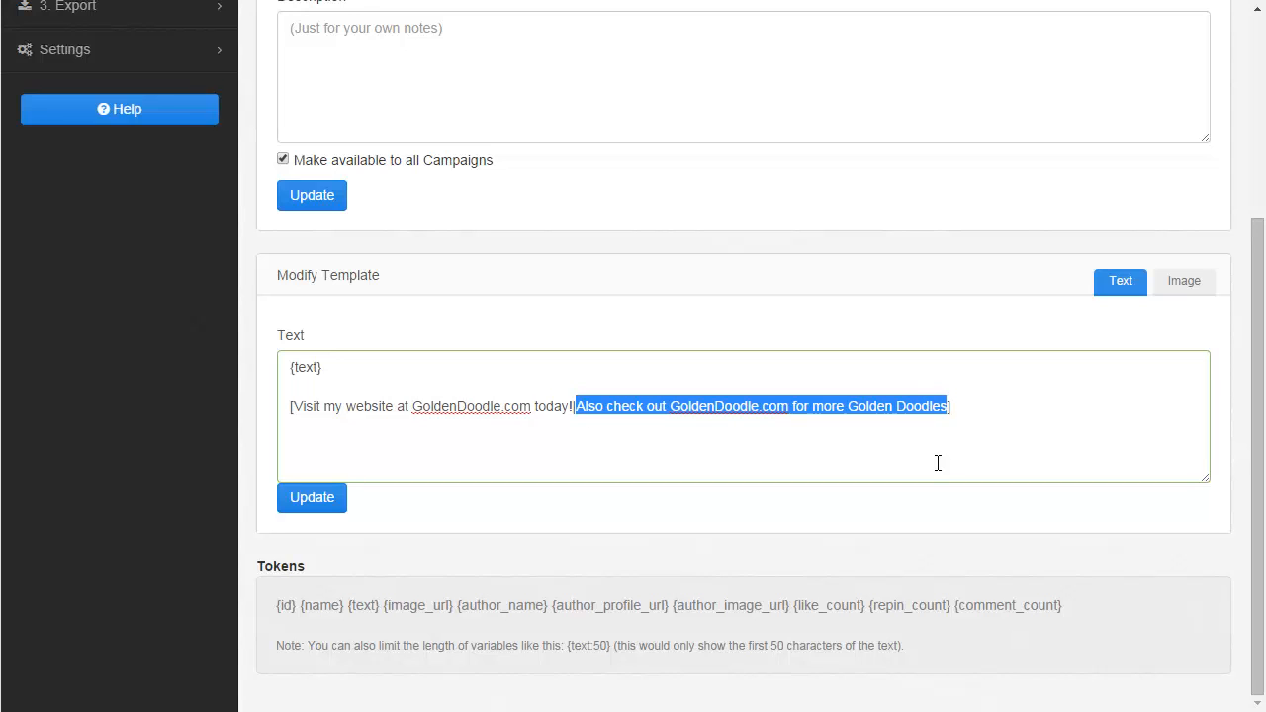
scroll(939, 462, up, 2)
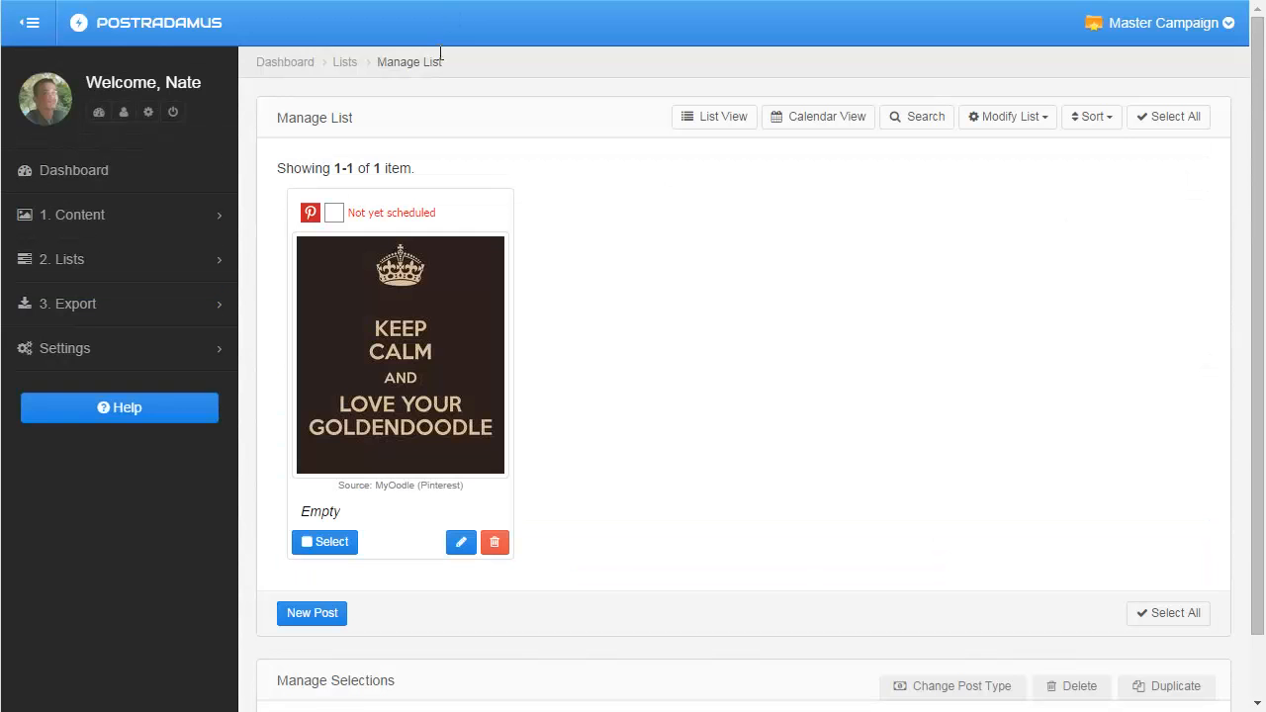
click(62, 212)
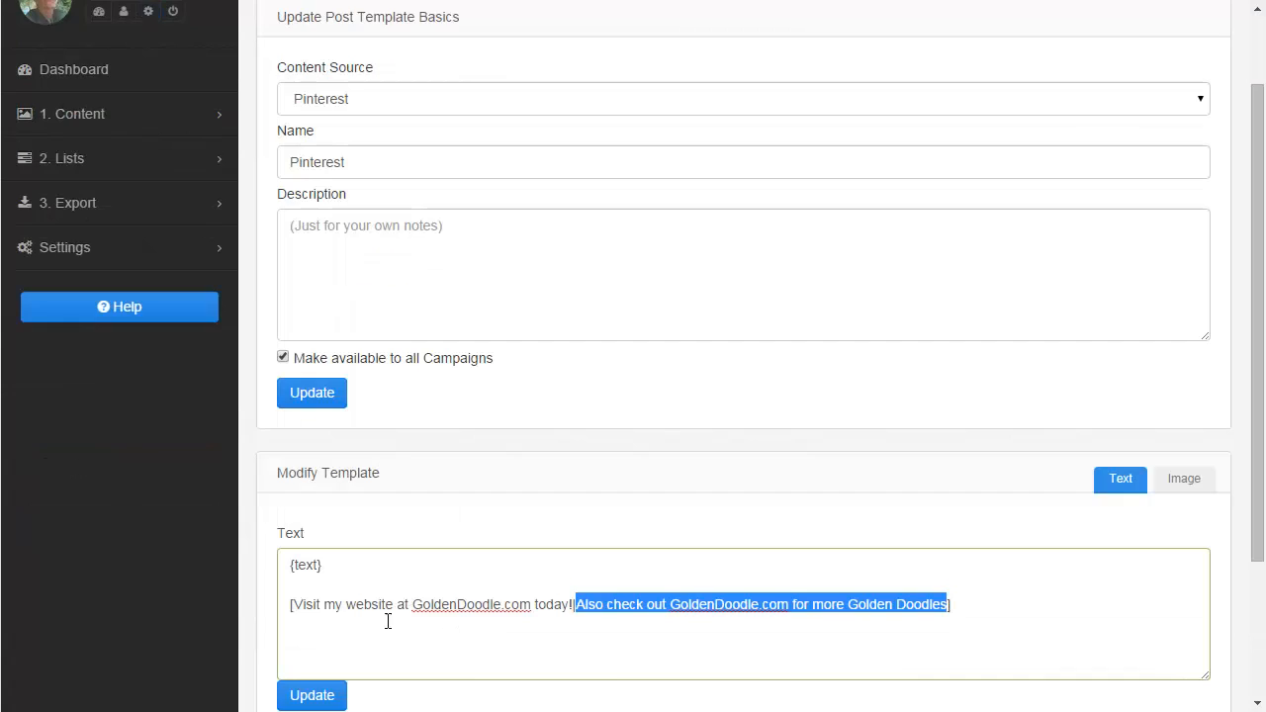
scroll(388, 621, down, 2)
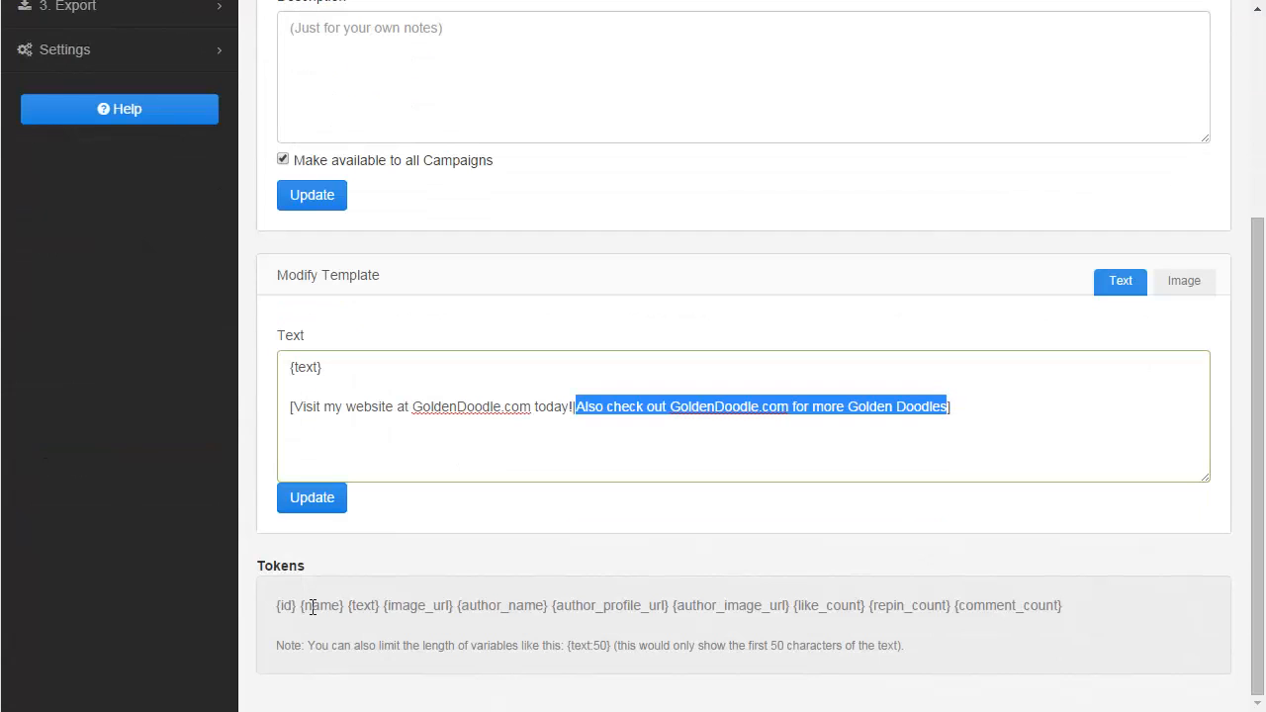
click(317, 503)
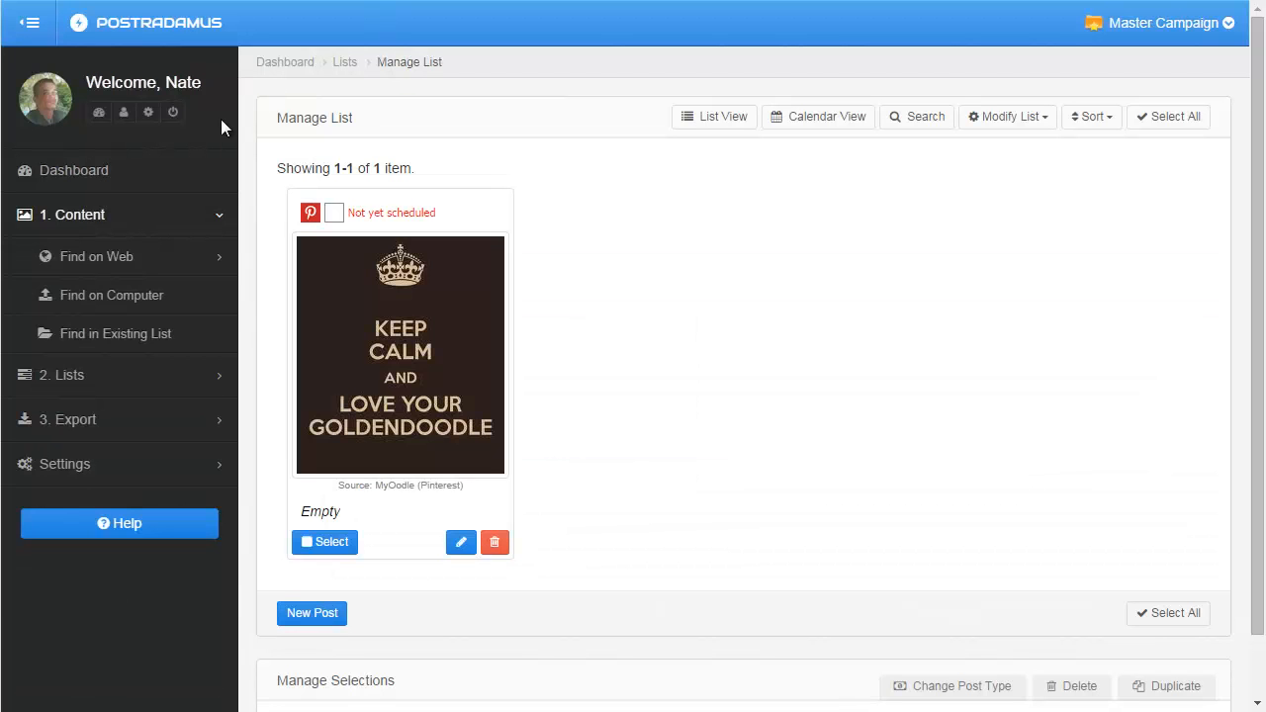
Search Pinterest content for "golden doodle".
click(89, 259)
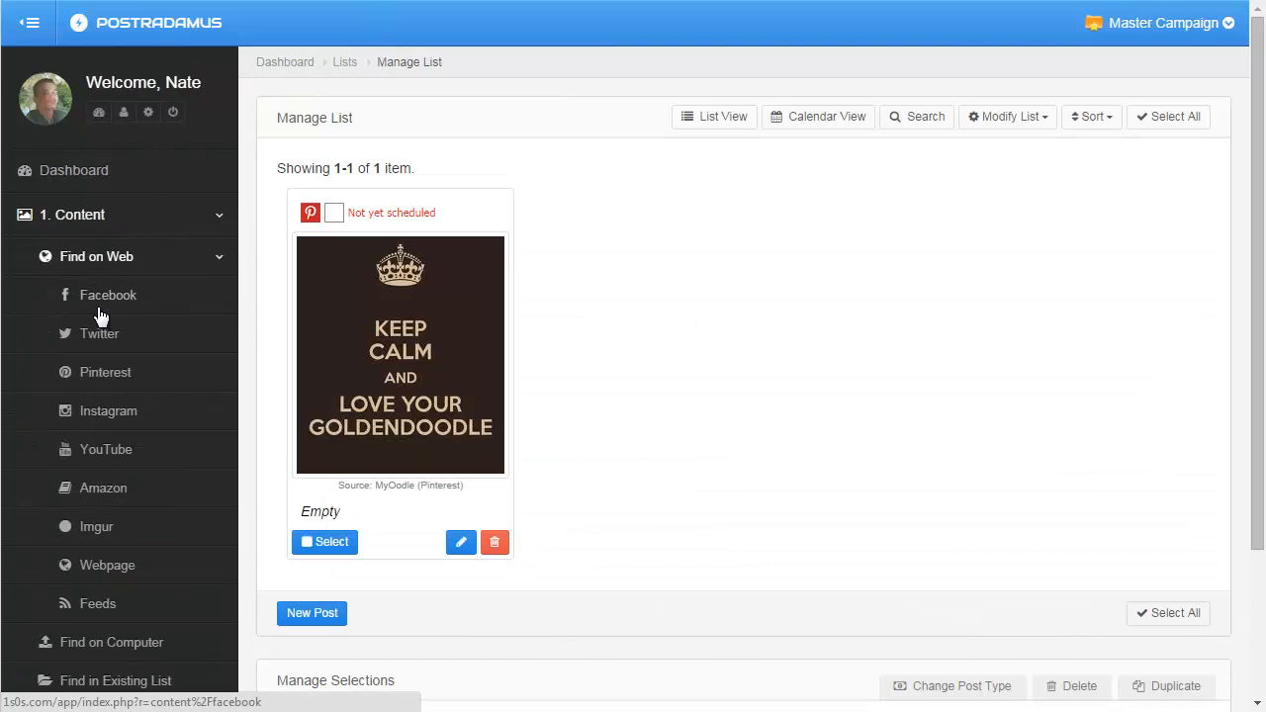
click(91, 371)
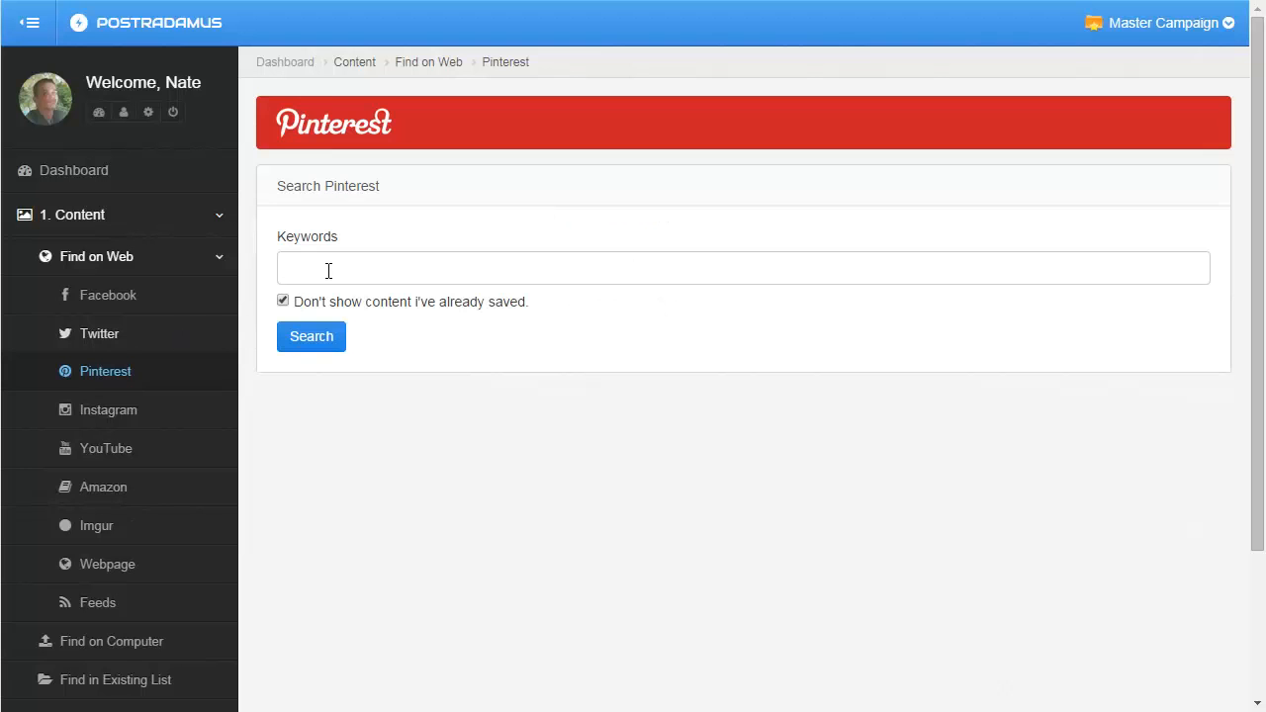
click(330, 270)
text(golden doodle)
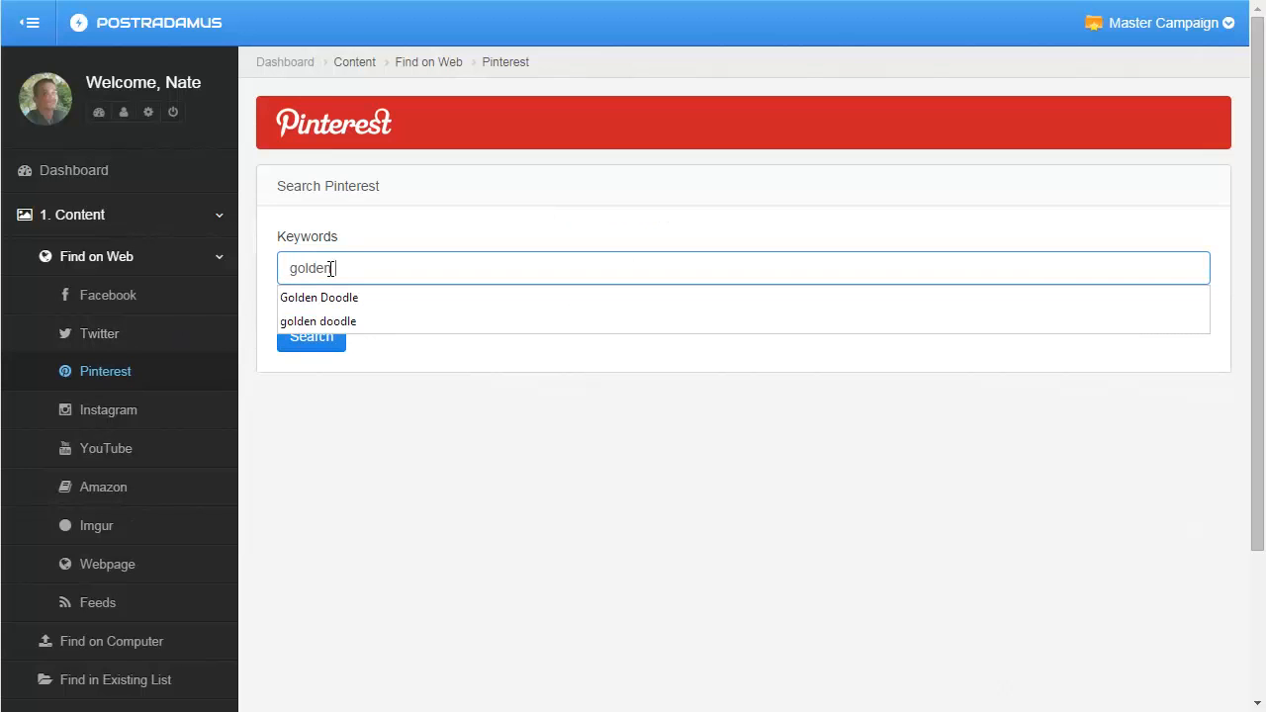
key(Return)
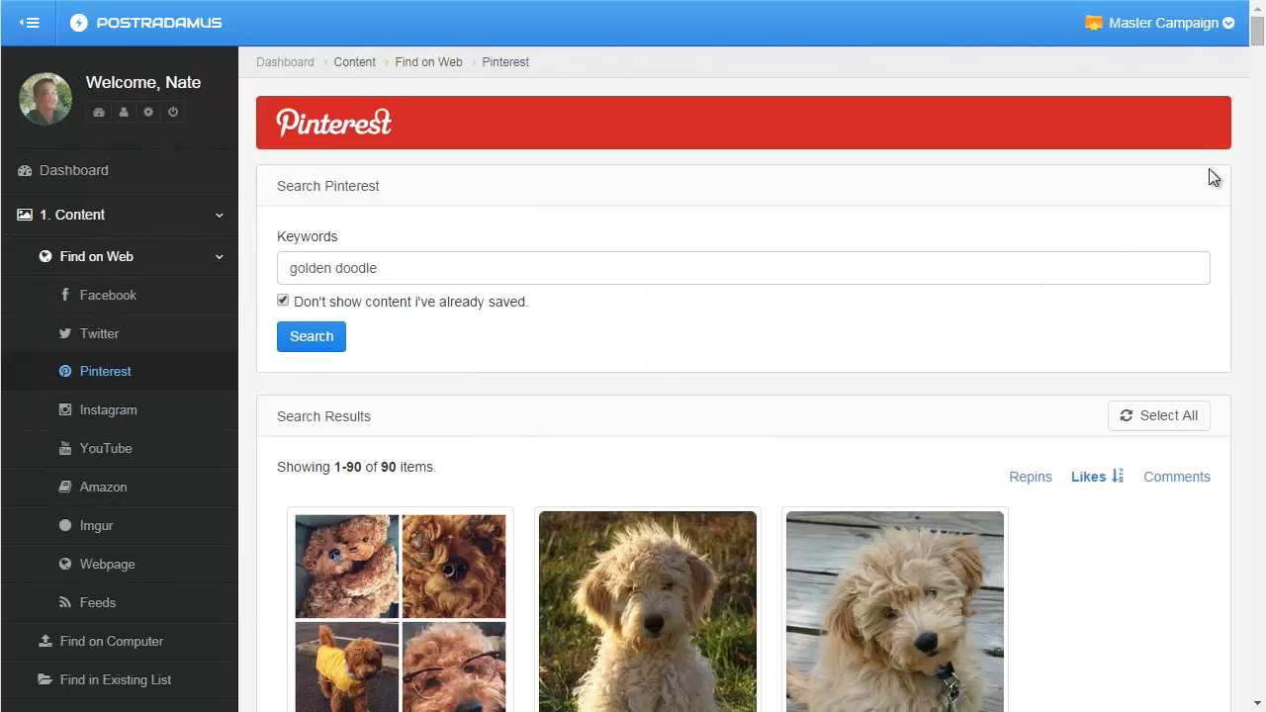
Select three golden doodle pins from the search results.
drag(1257, 30, 1193, 104)
scroll(1159, 135, up, 4)
click(837, 455)
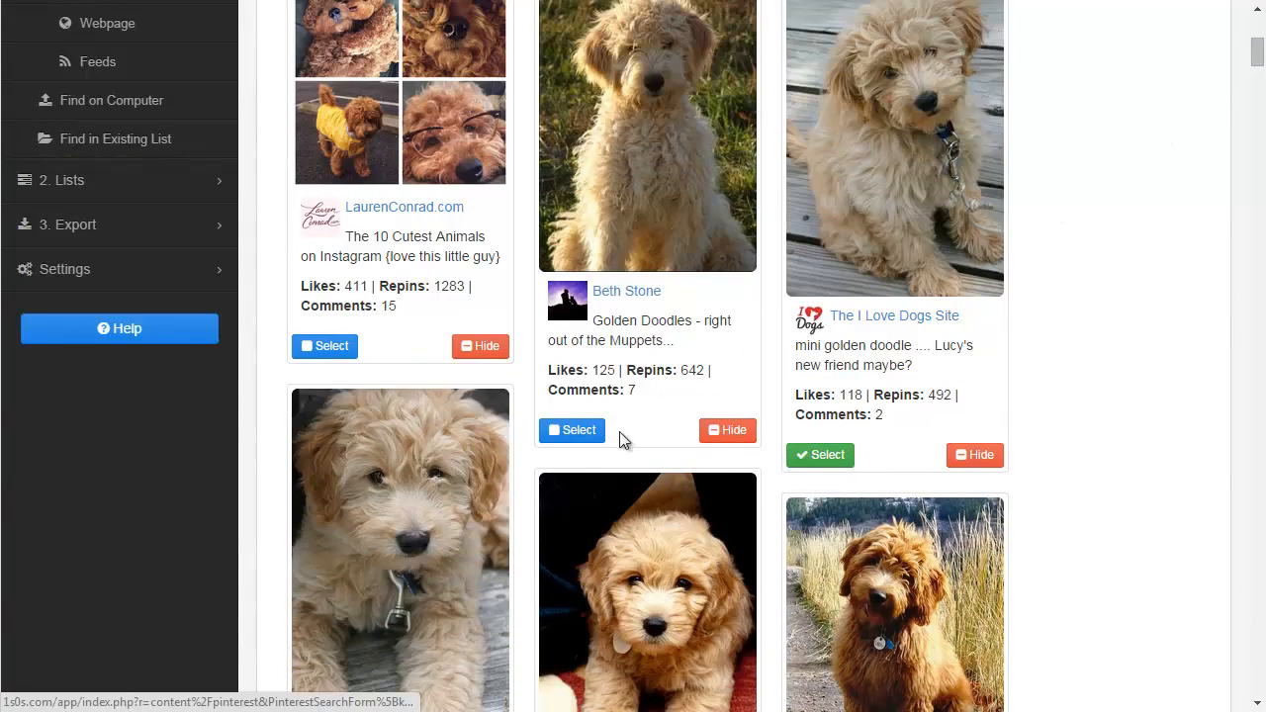
click(576, 430)
click(329, 348)
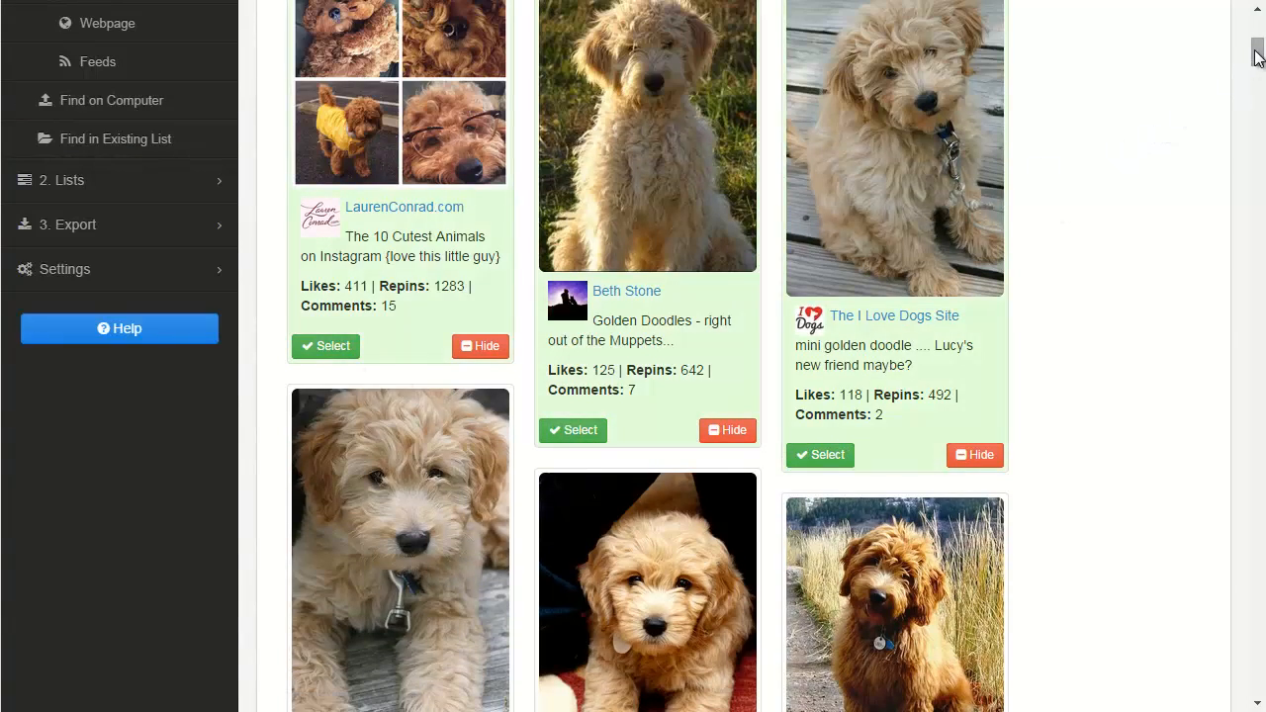
Add the three selected pins to the existing list with the Pinterest post template applied.
drag(1257, 56, 1256, 684)
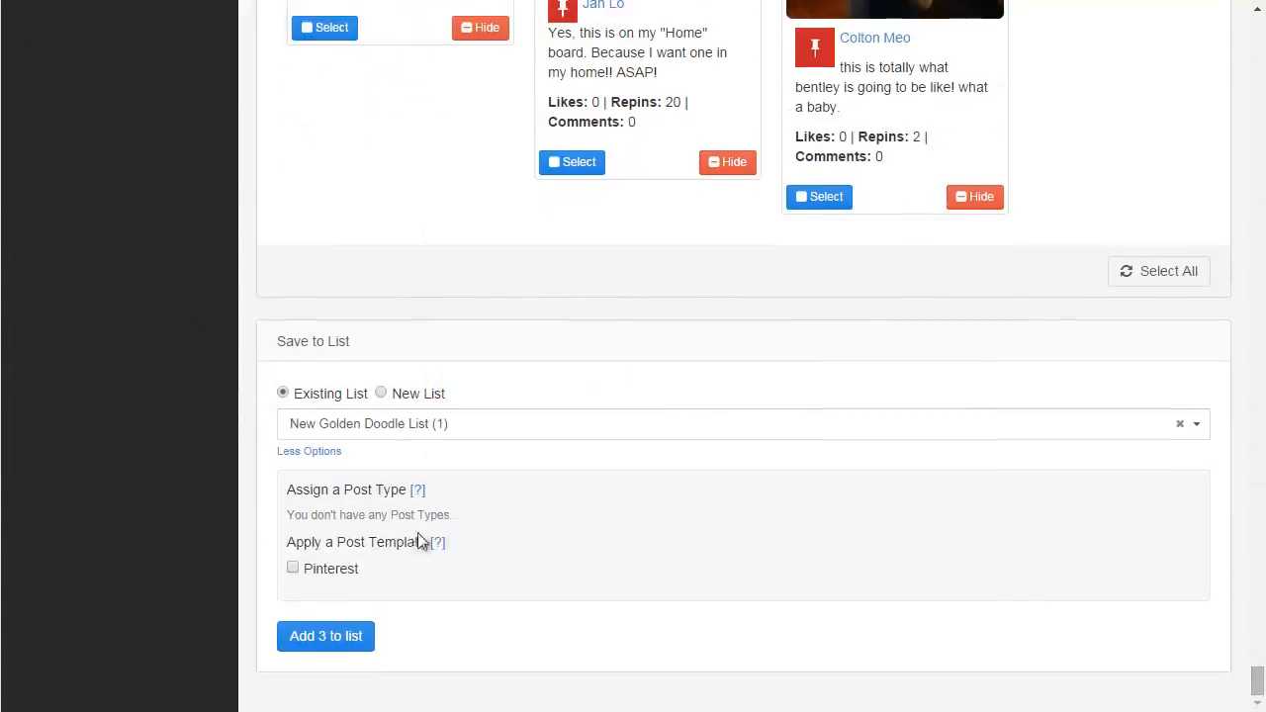
click(303, 569)
click(337, 643)
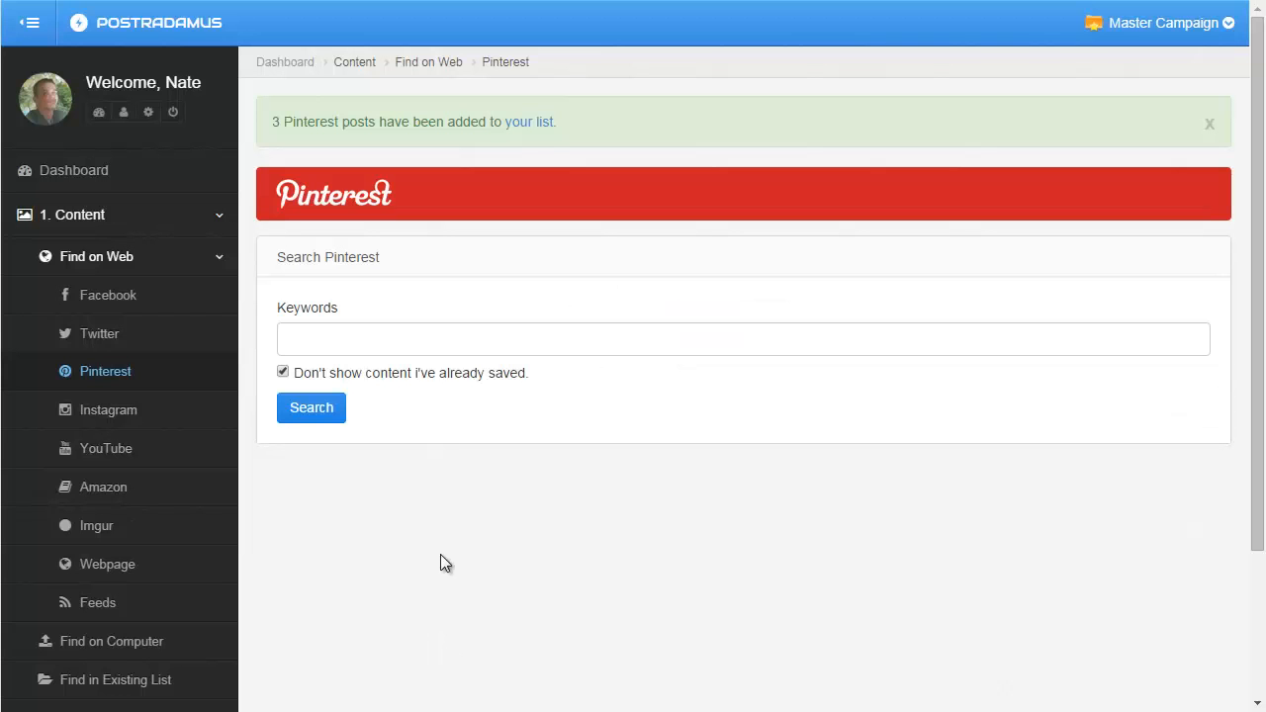
Review the formatted post texts of the newly added pins in the list.
click(541, 128)
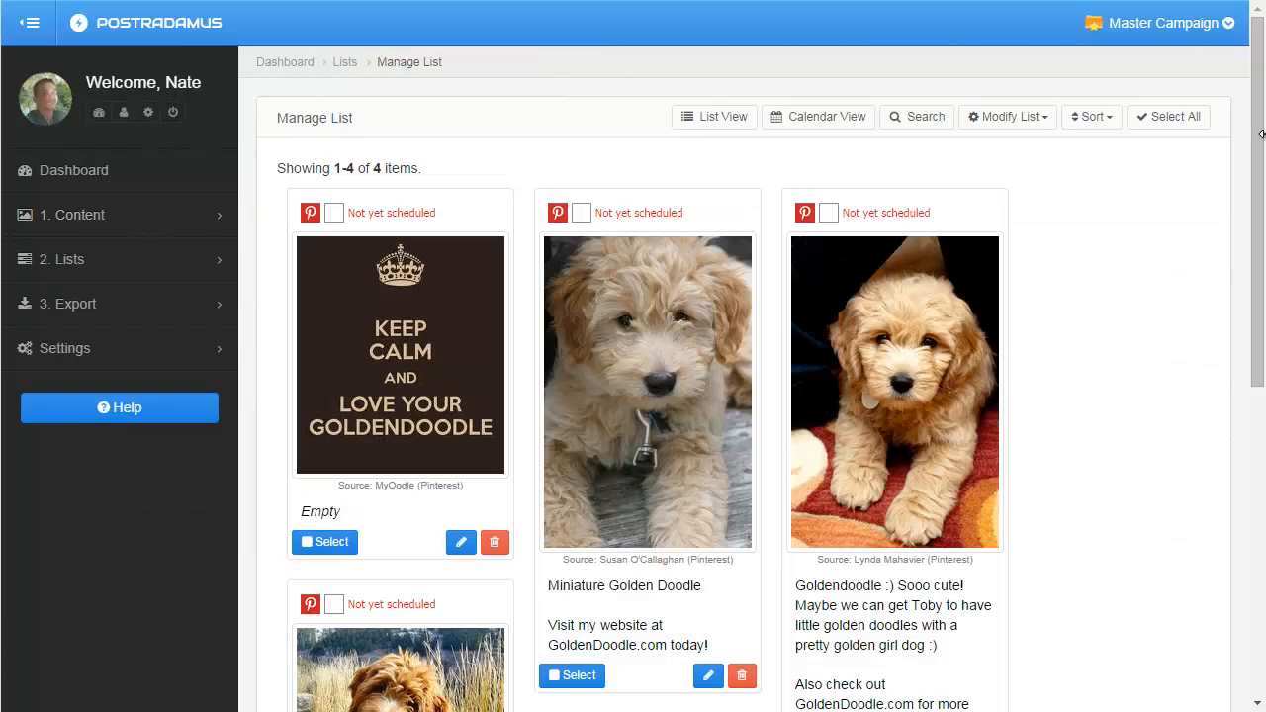
drag(1260, 144, 1246, 352)
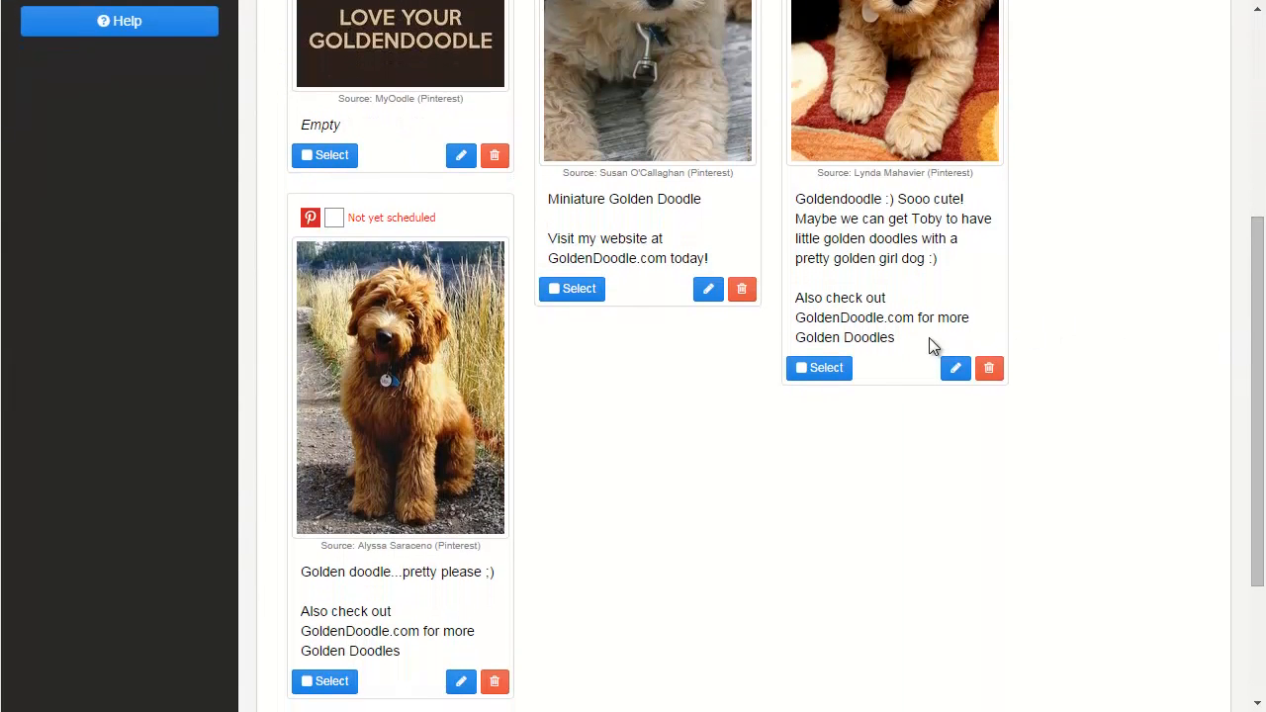
triple_click(886, 321)
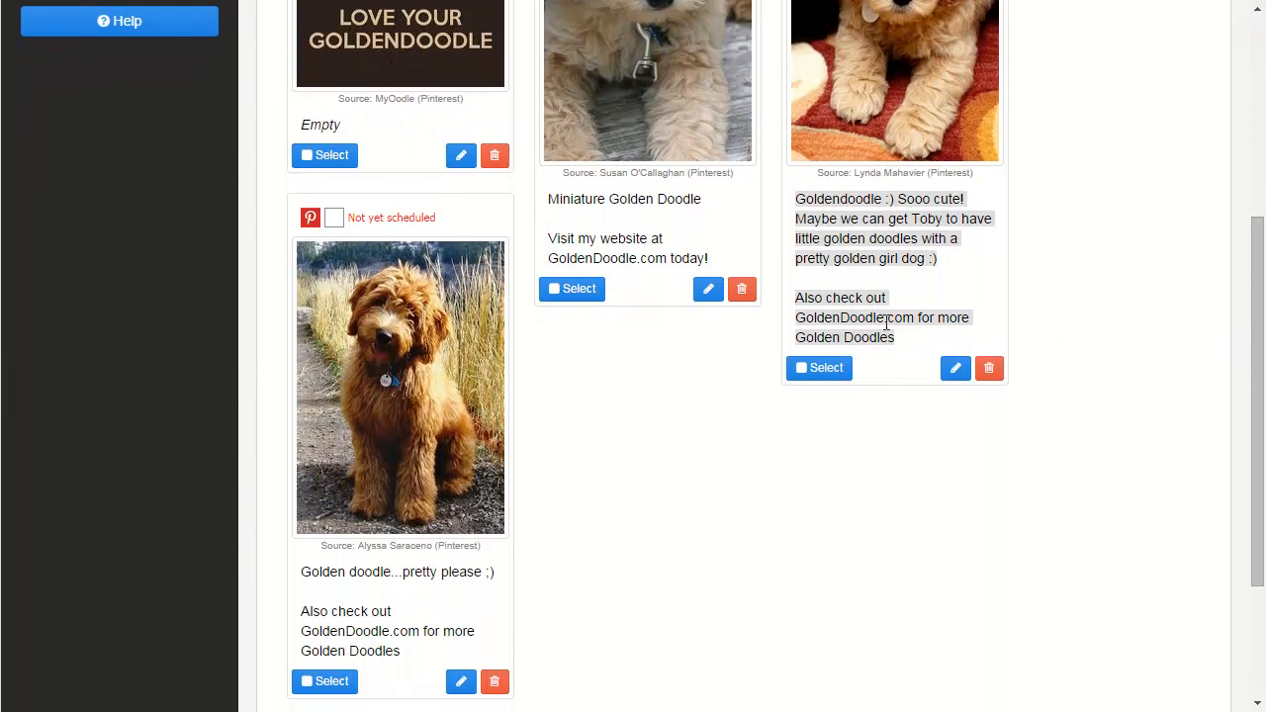
triple_click(797, 300)
click(897, 339)
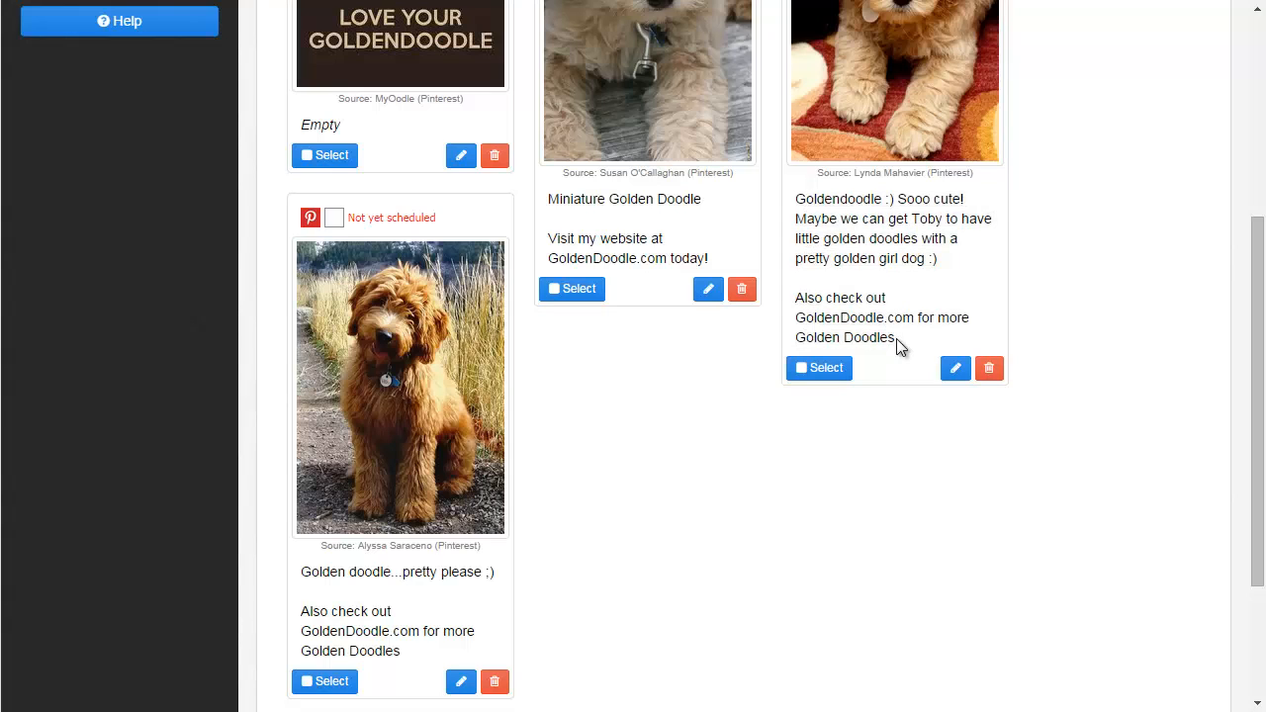
triple_click(897, 338)
triple_click(557, 229)
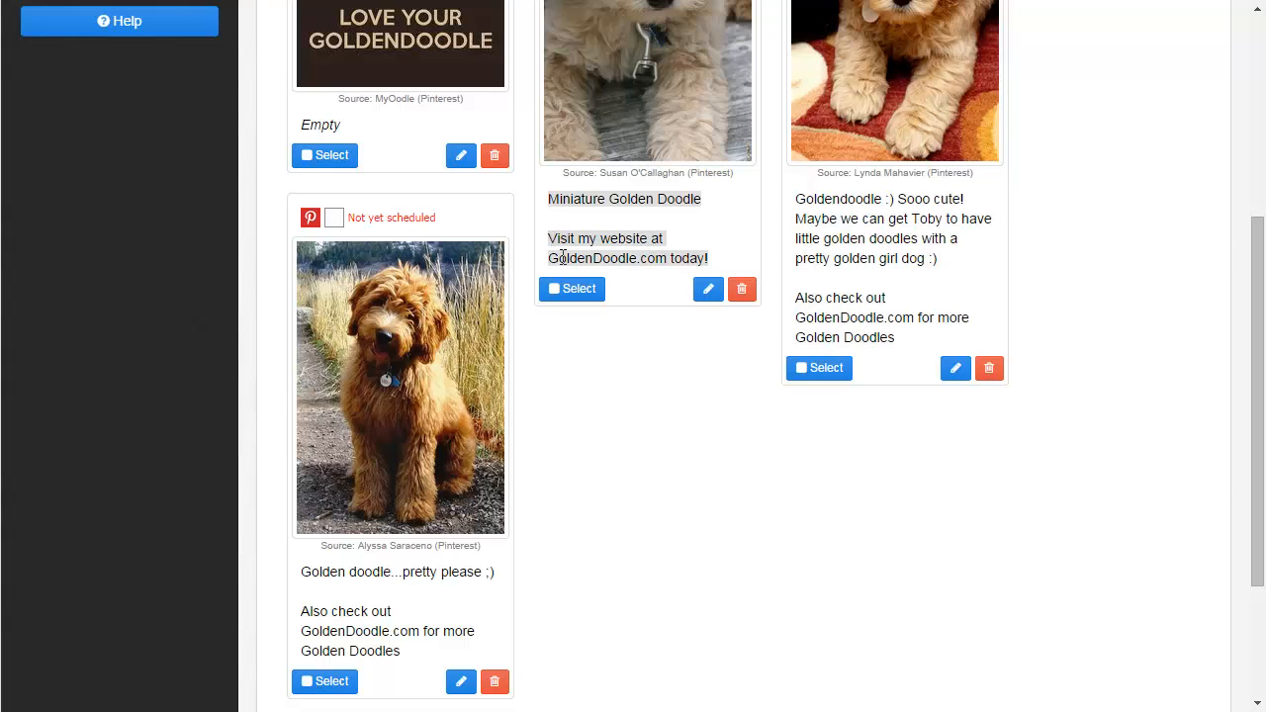
click(707, 263)
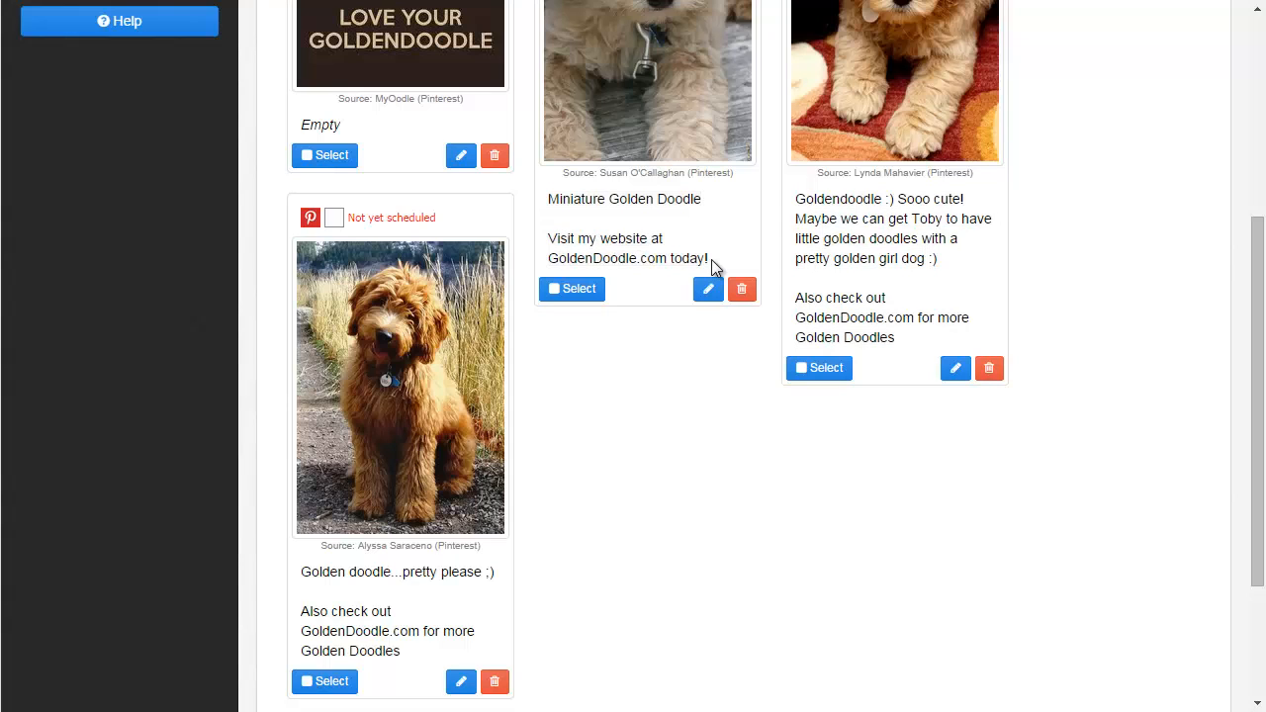
triple_click(713, 268)
click(712, 268)
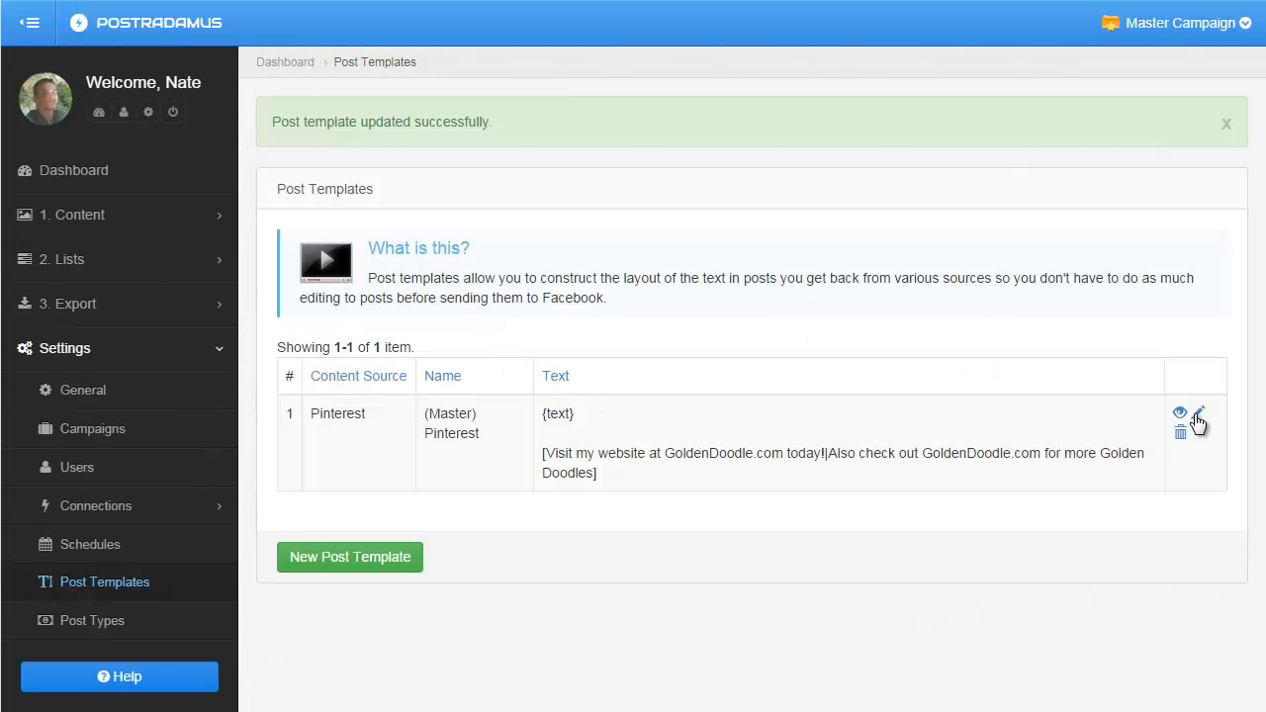
Open the Pinterest post template and add a new line of alternating options: [some text|some other text|some more text|text].
click(1197, 420)
scroll(835, 424, down, 2)
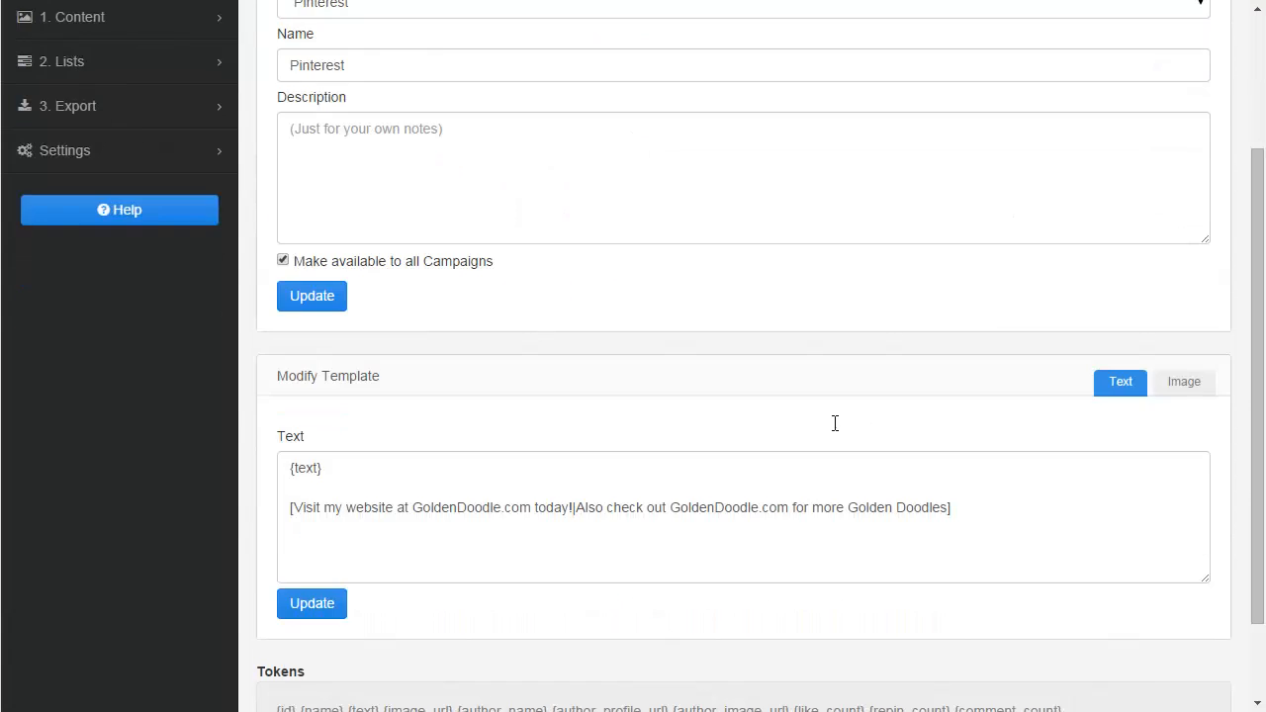
scroll(835, 423, down, 1)
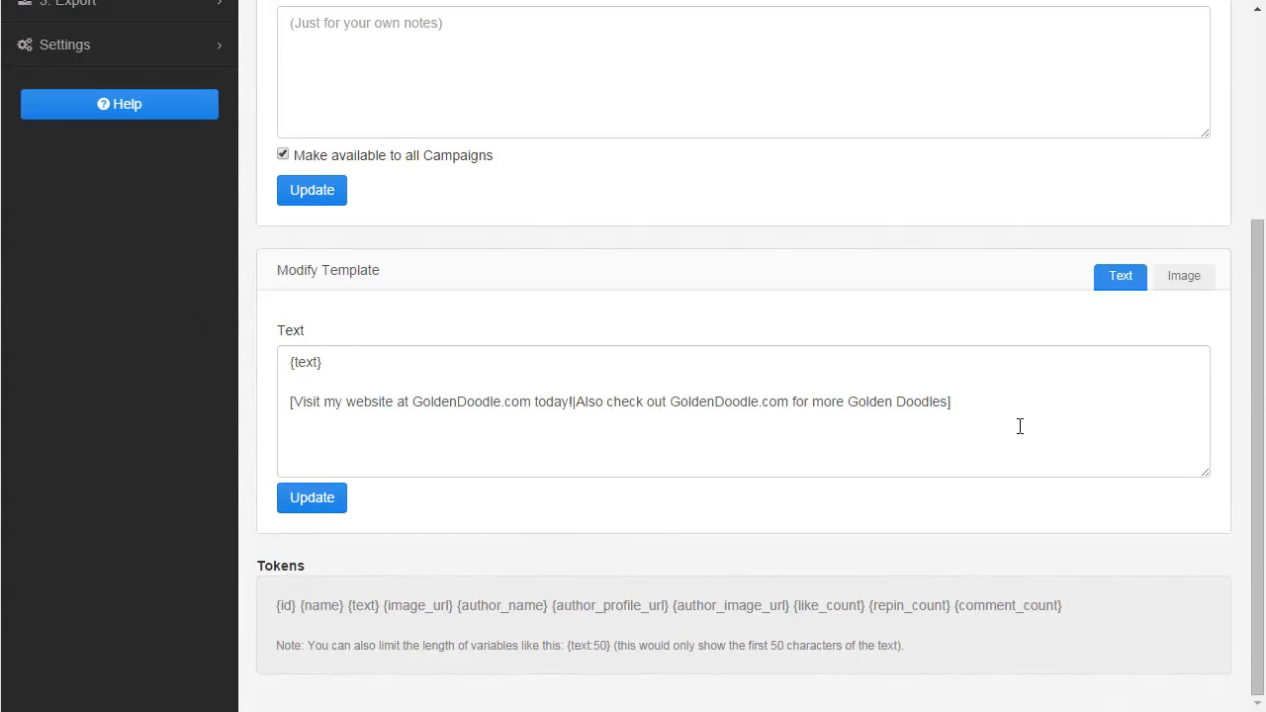
drag(1020, 427, 315, 318)
click(448, 368)
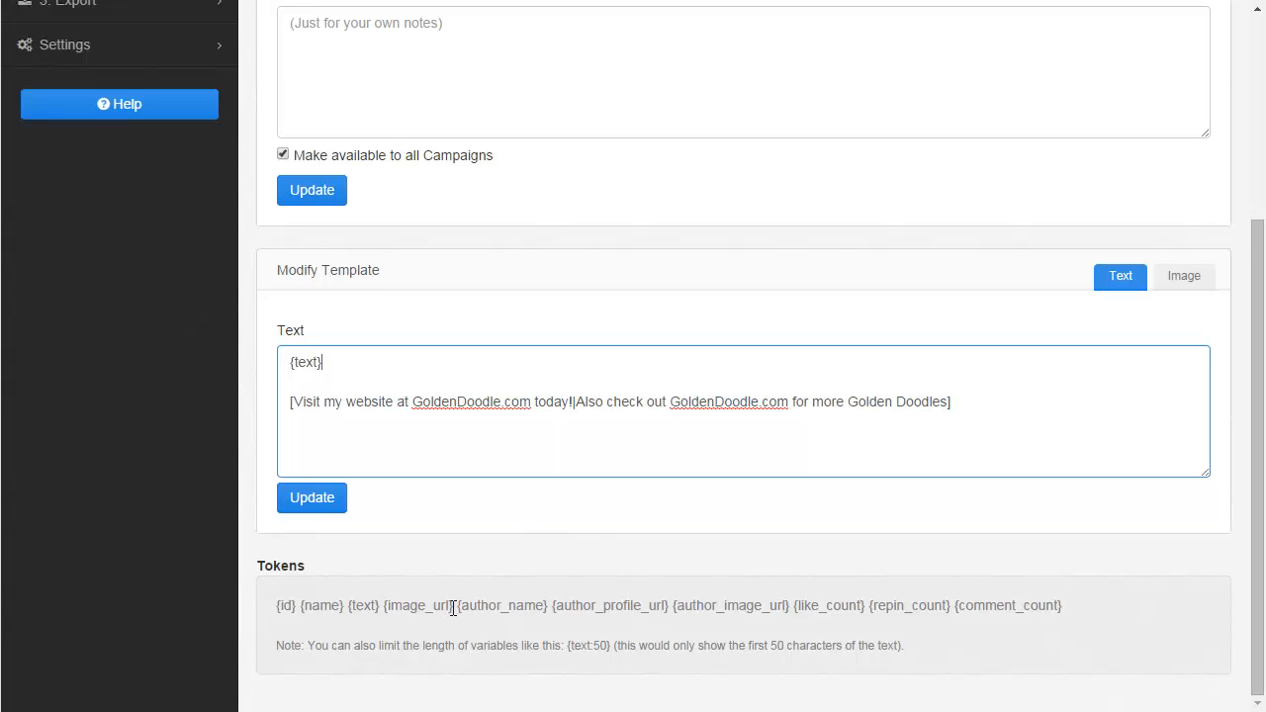
drag(290, 402, 1003, 403)
click(1006, 407)
text([some text)
text(|some other text)
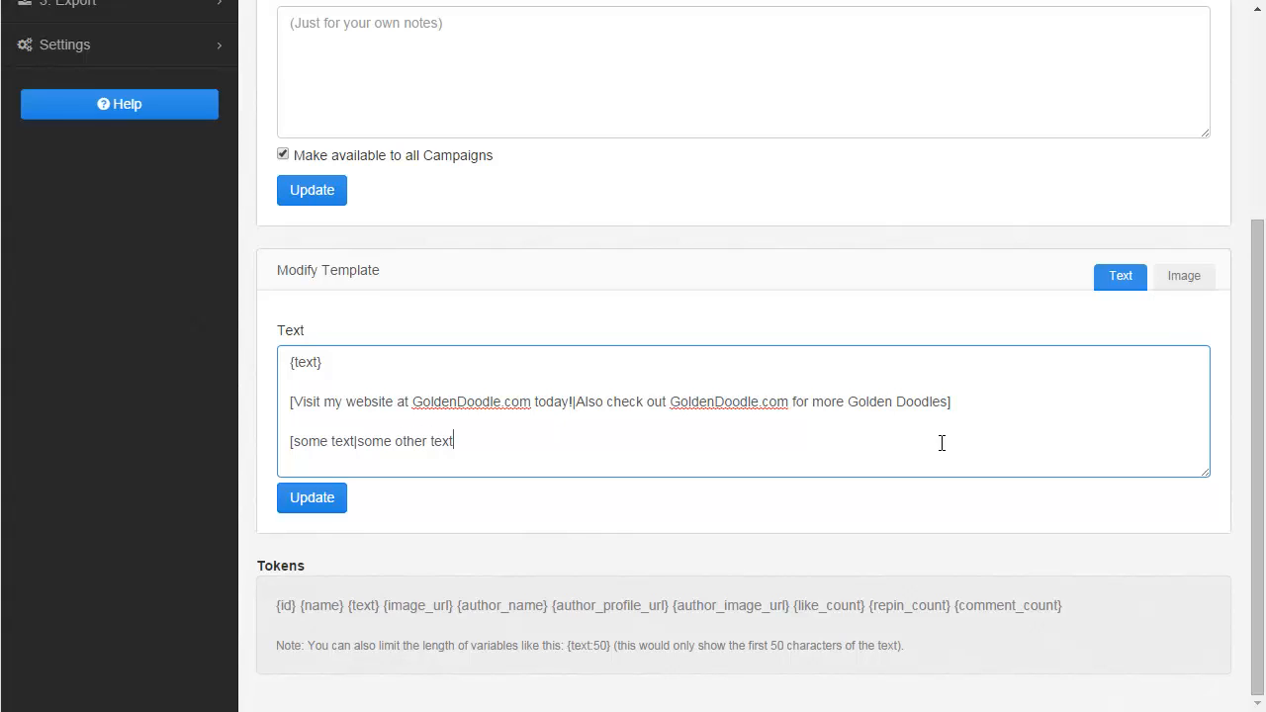
text(|some more text|text)
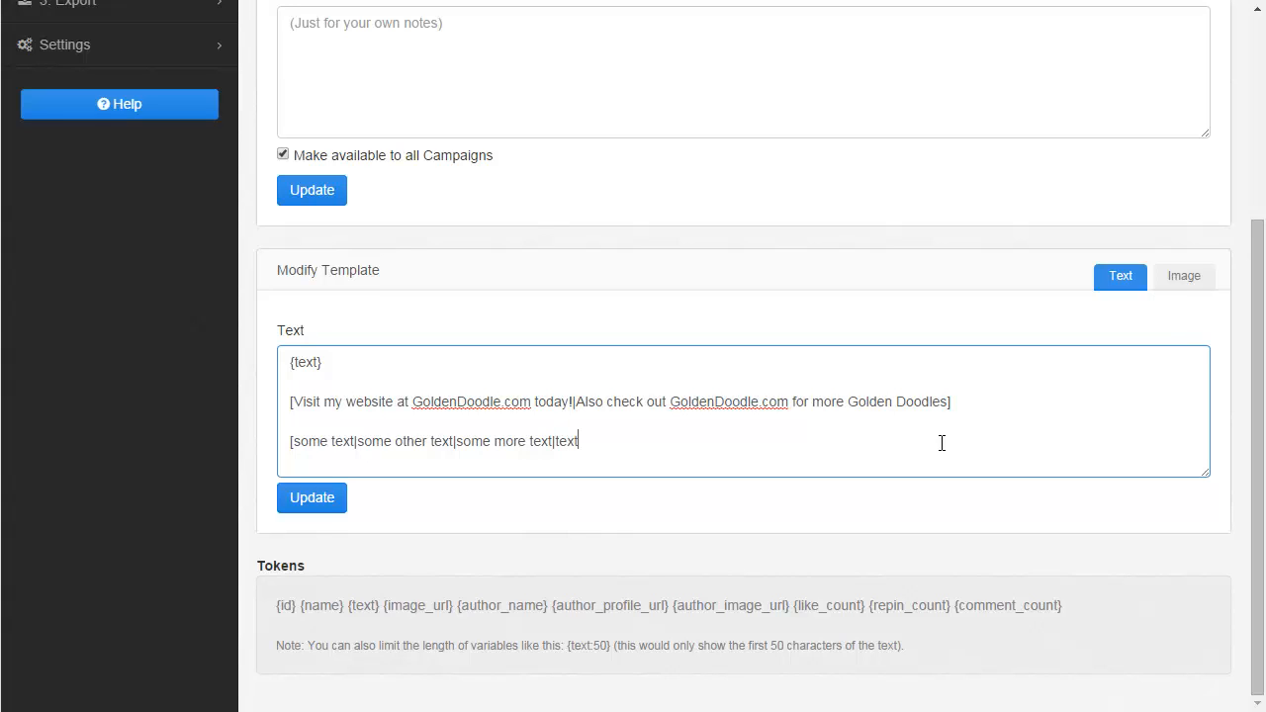
text(])
Highlight the alternating options in the new line and save the updated post template.
key(Down)
key(Right)
key(ctrl+shift+Right)
key(ctrl+shift+Right)
key(ctrl+shift+Right)
key(ctrl+shift+Right)
key(ctrl+shift+Right)
key(ctrl+shift+Right)
key(ctrl+shift+Right)
key(ctrl+shift+Right)
key(ctrl+shift+Right)
key(ctrl+shift+Right)
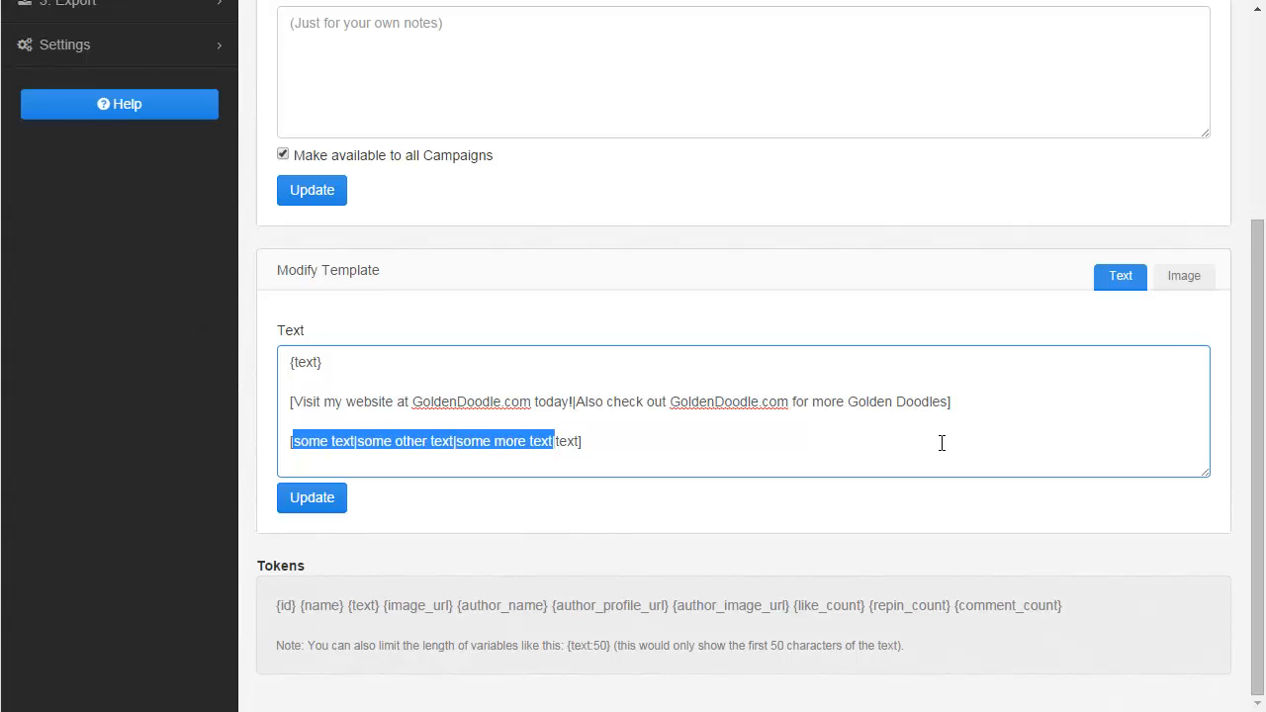
key(Right)
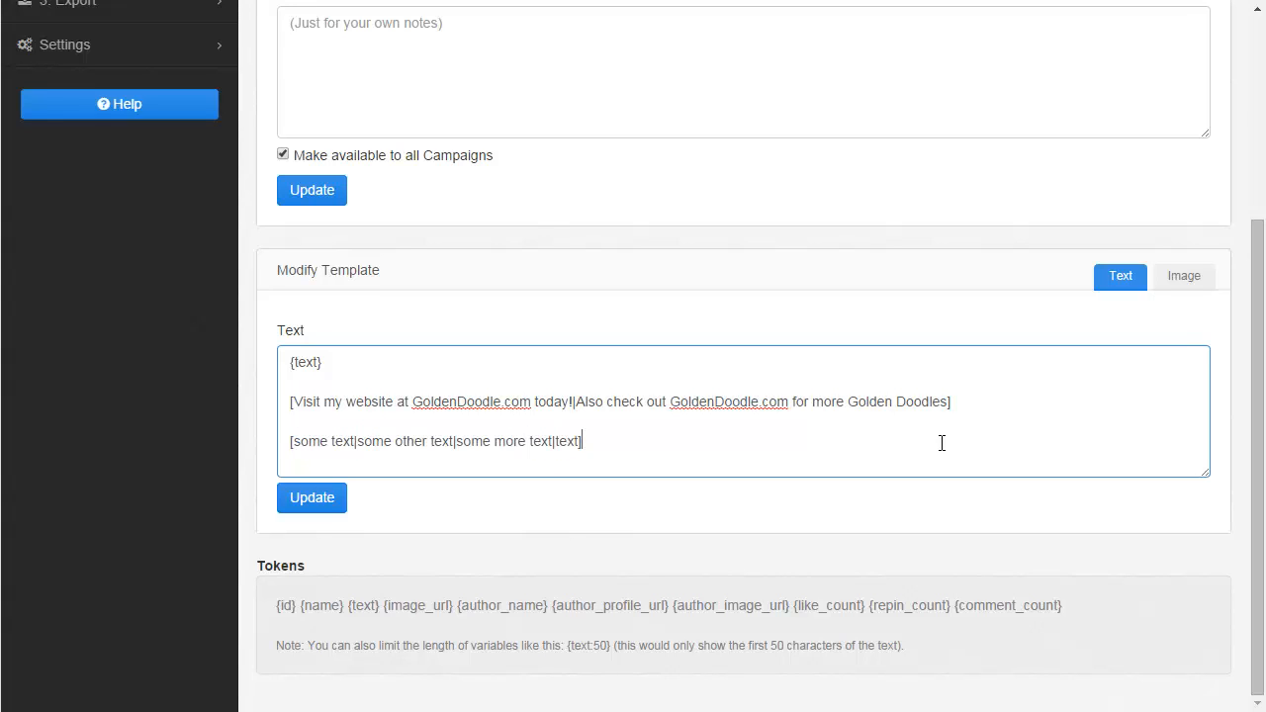
key(Down)
click(314, 500)
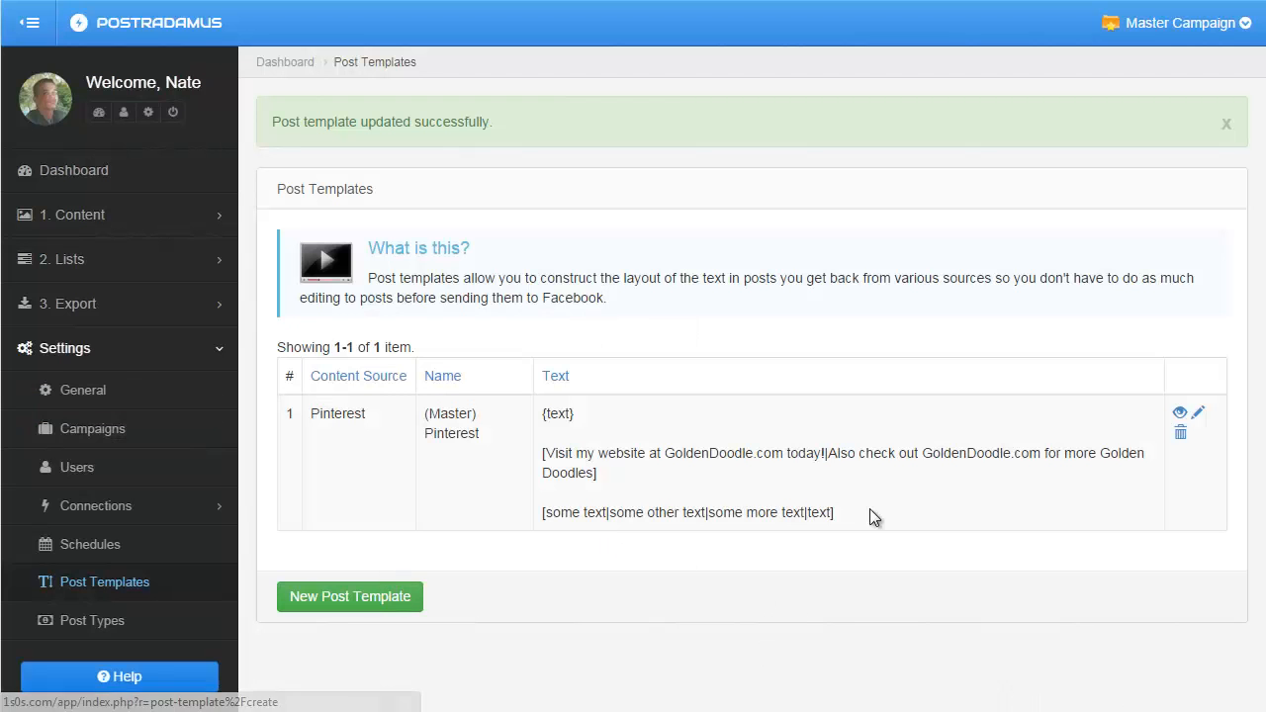
Reopen the Pinterest post template and review its template text and its Image tab.
click(1200, 416)
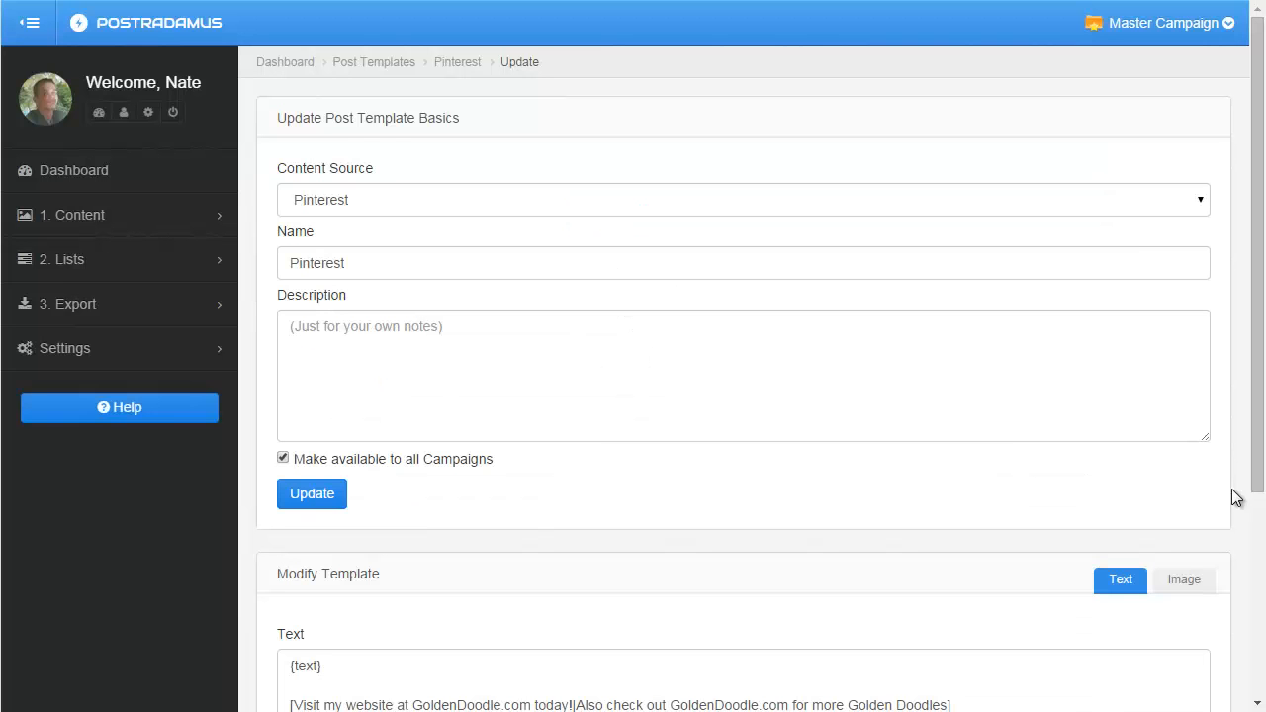
scroll(1254, 458, down, 2)
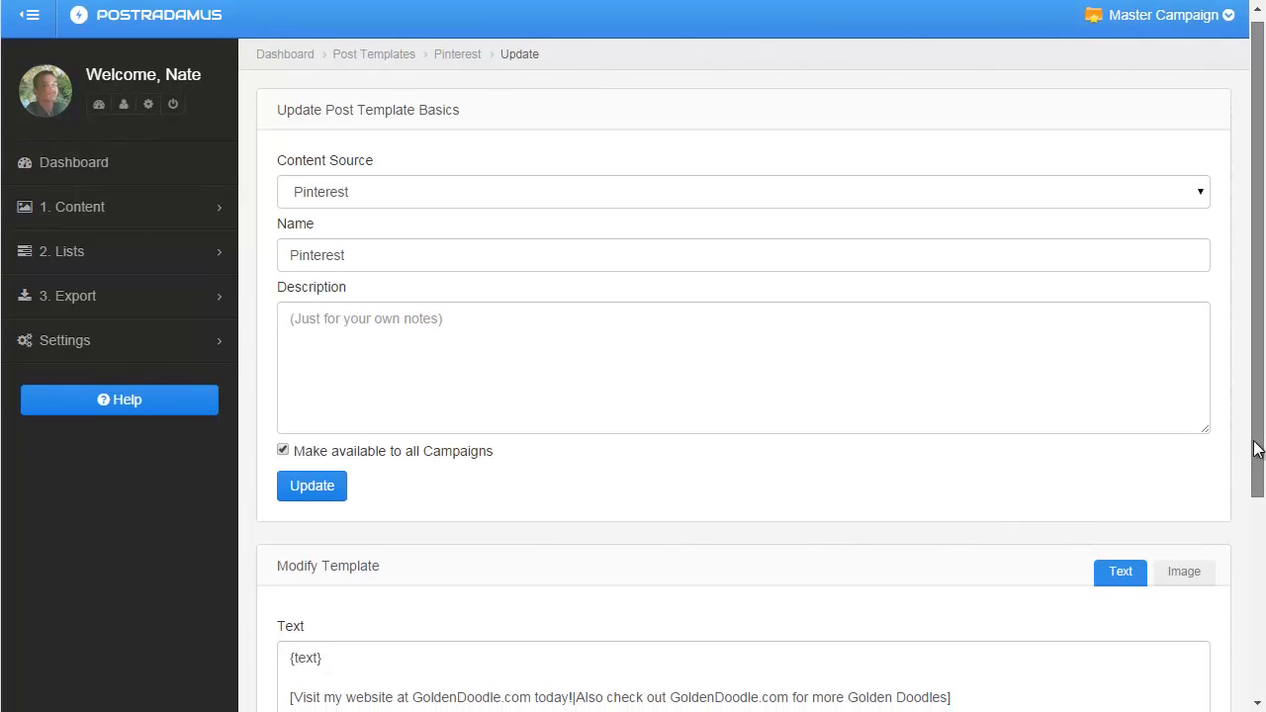
scroll(1248, 573, down, 2)
scroll(1246, 554, up, 4)
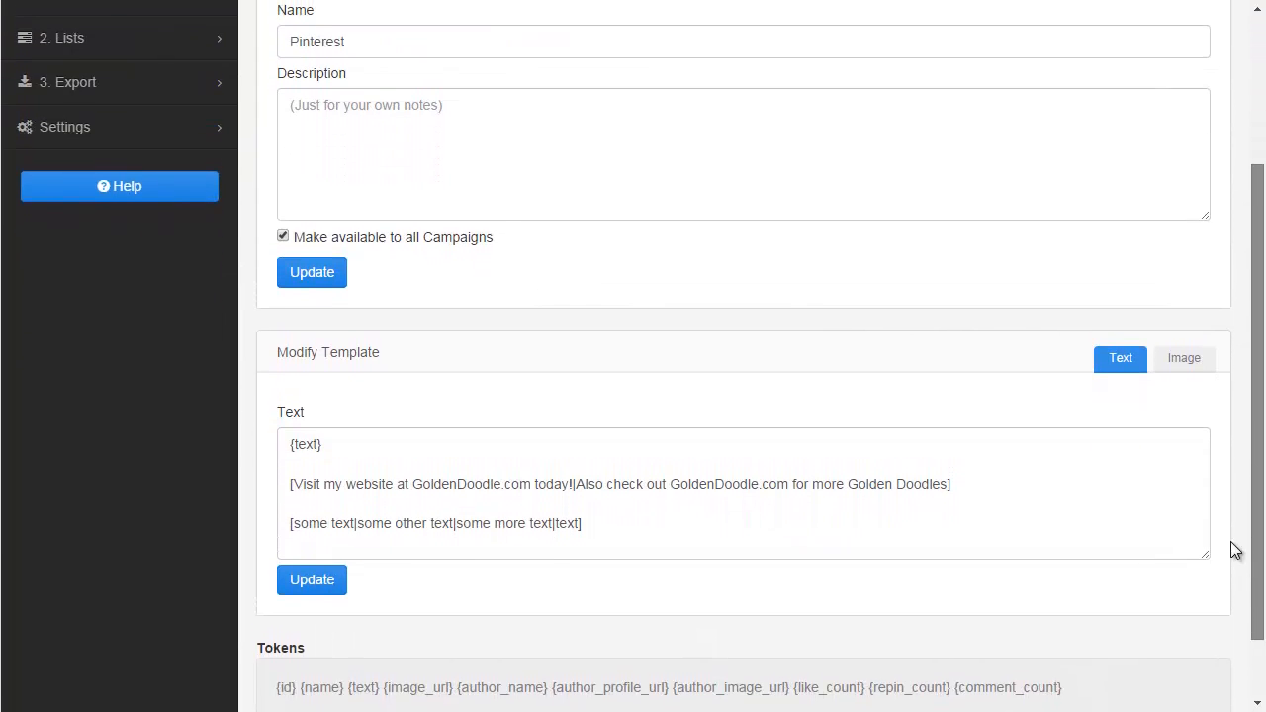
scroll(816, 450, down, 2)
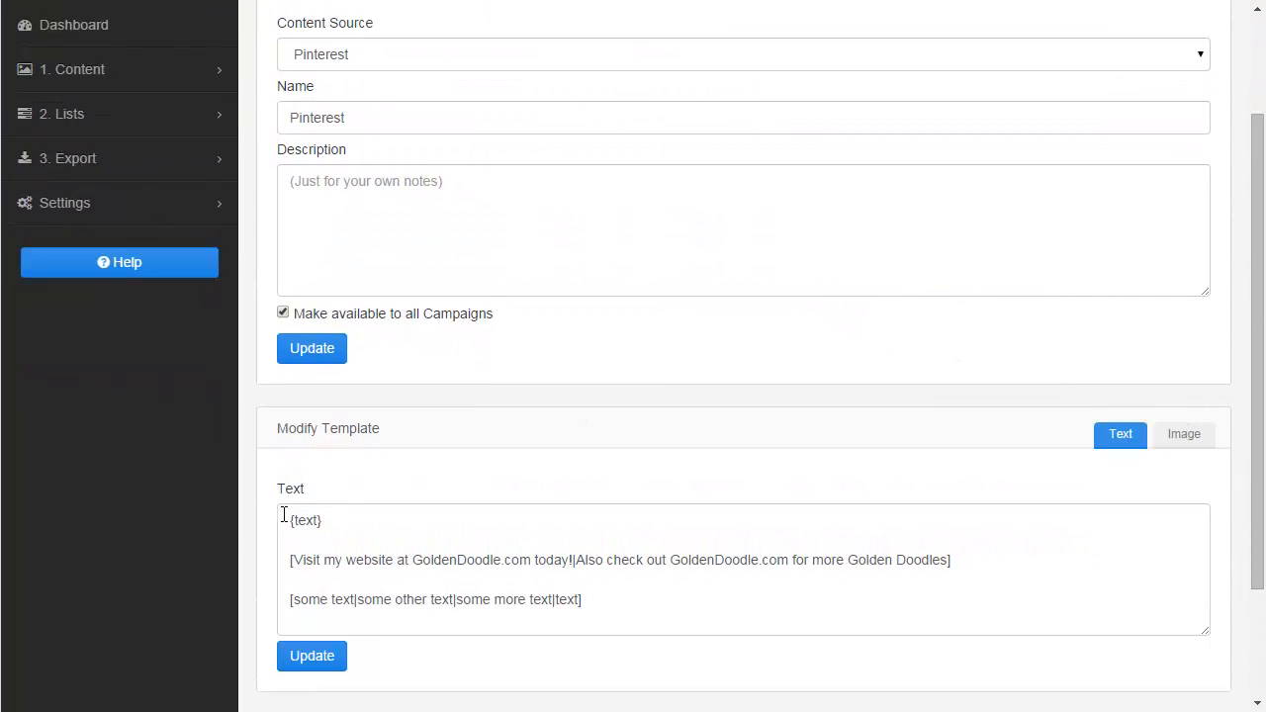
drag(285, 515, 652, 616)
click(652, 616)
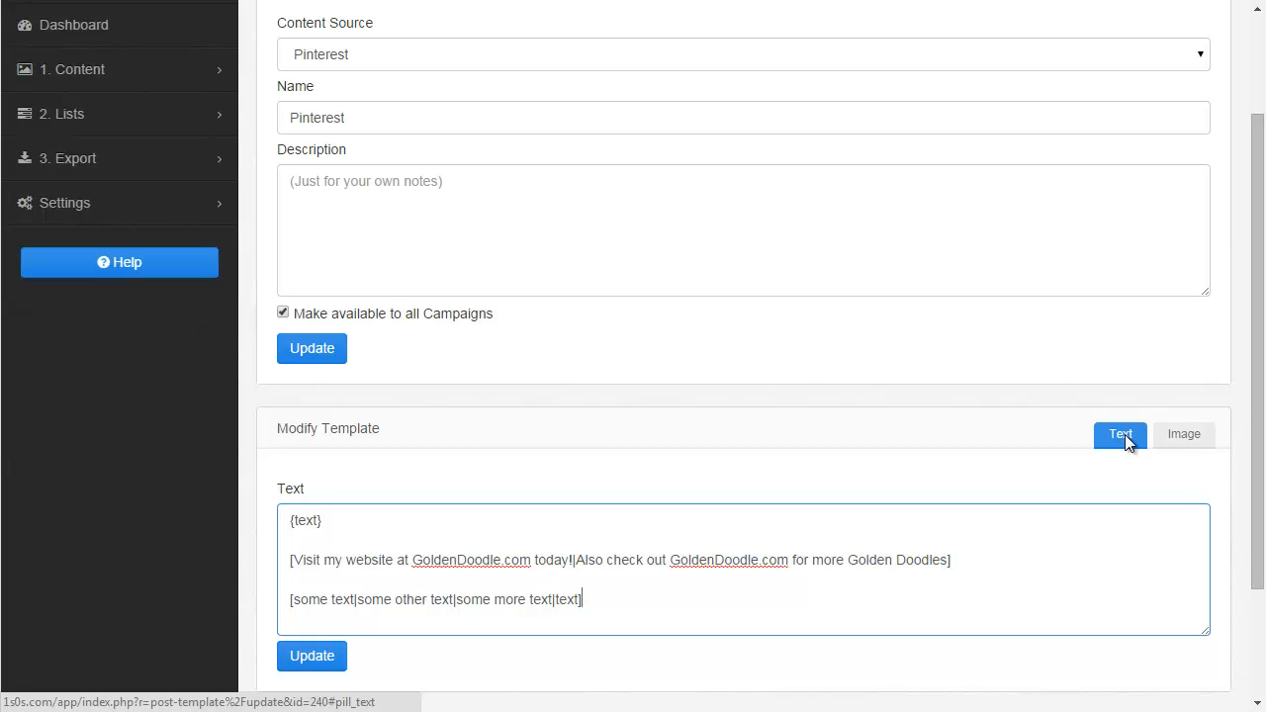
click(1195, 438)
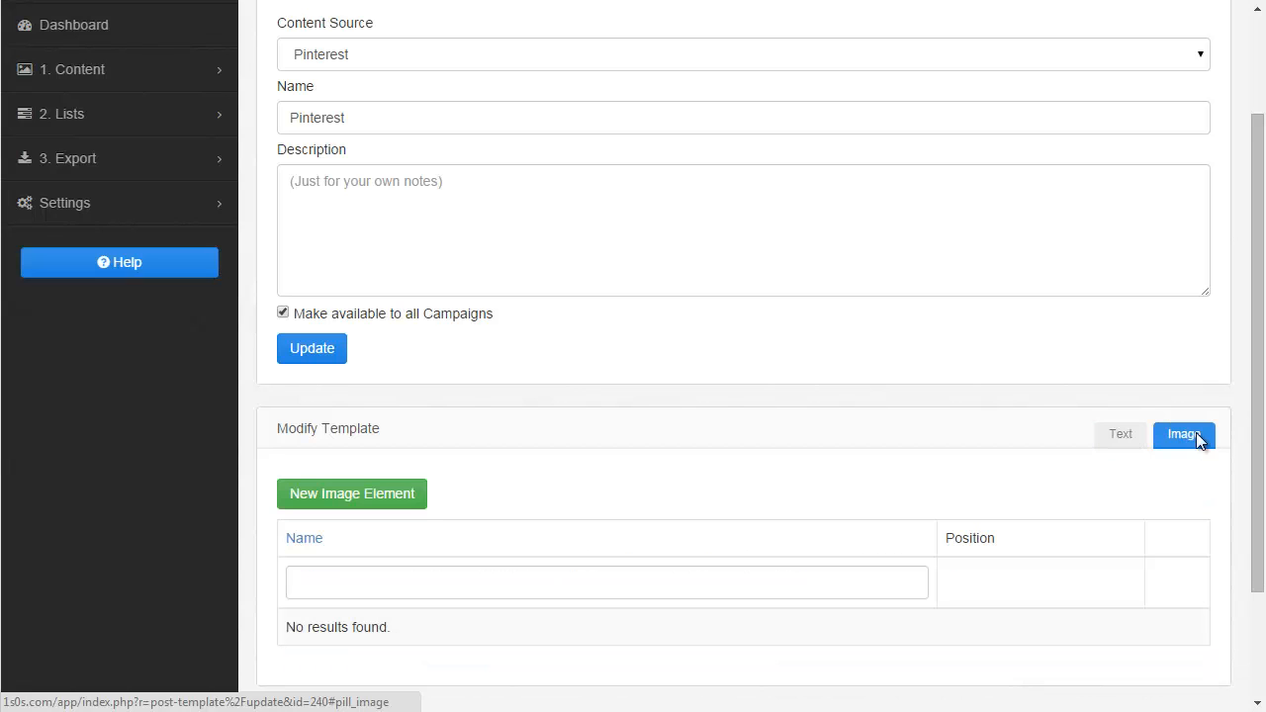
click(1131, 437)
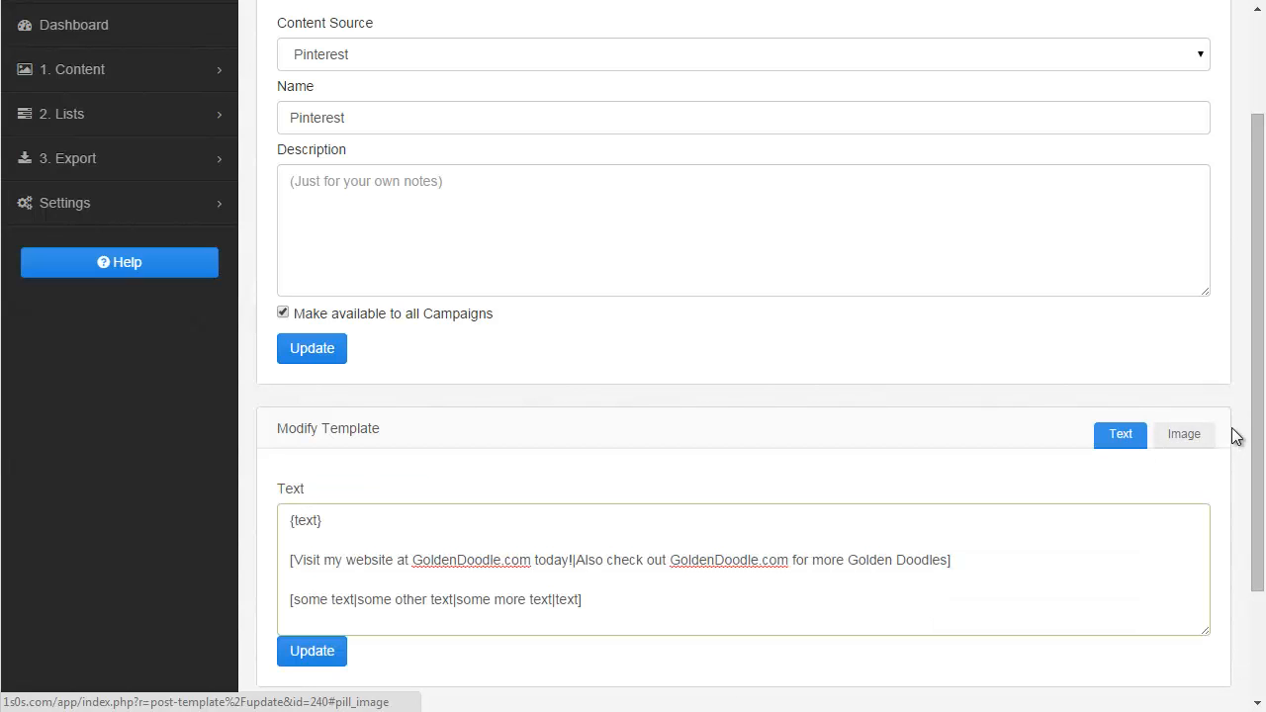
drag(1253, 419, 1244, 471)
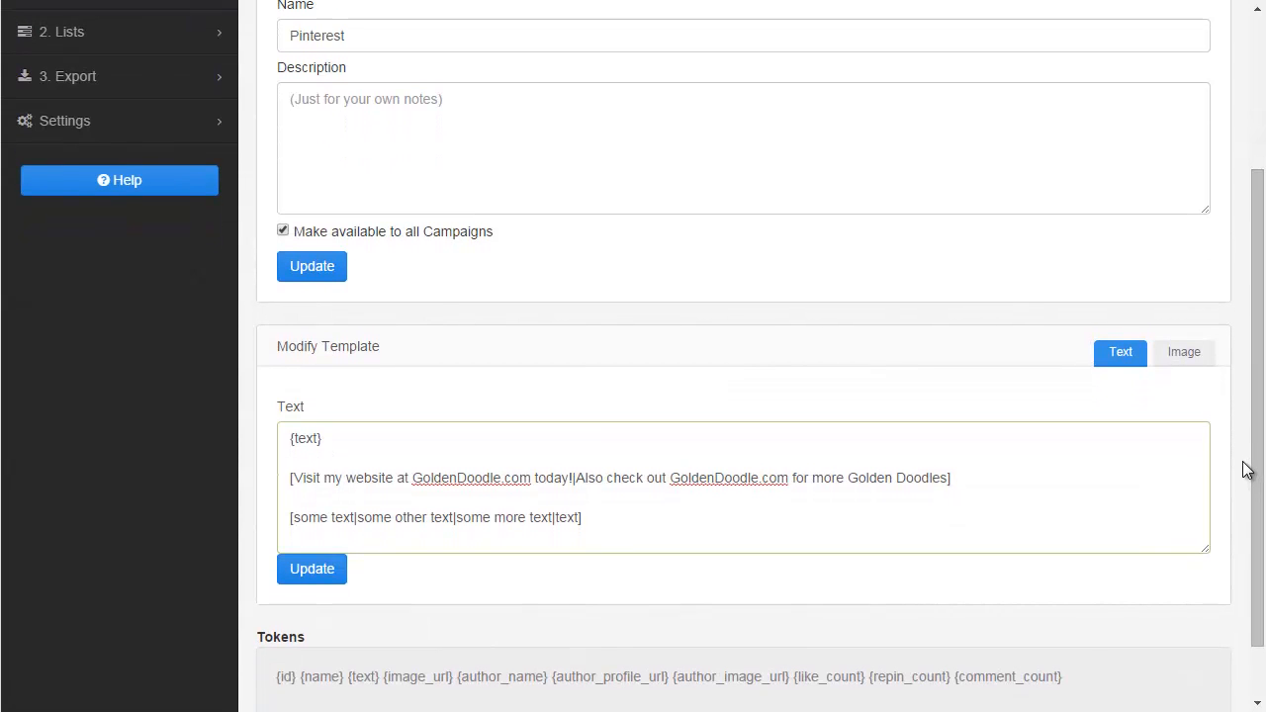